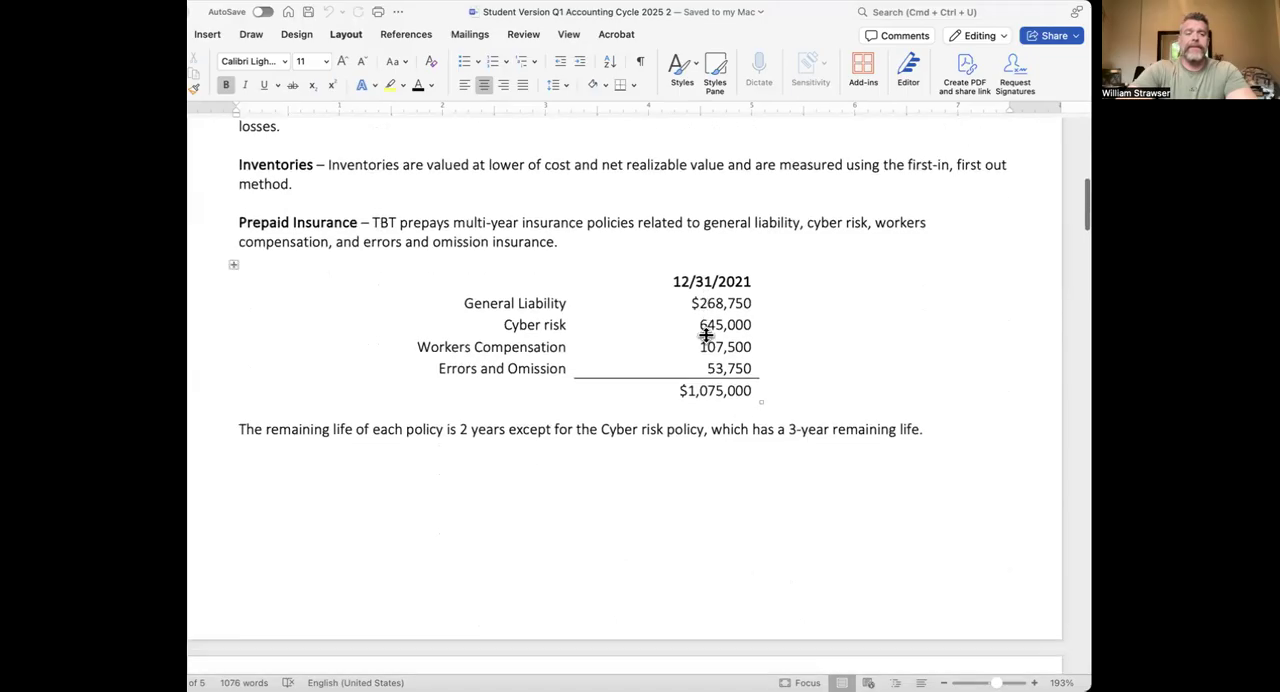
pyautogui.scroll(-3, 705, 335)
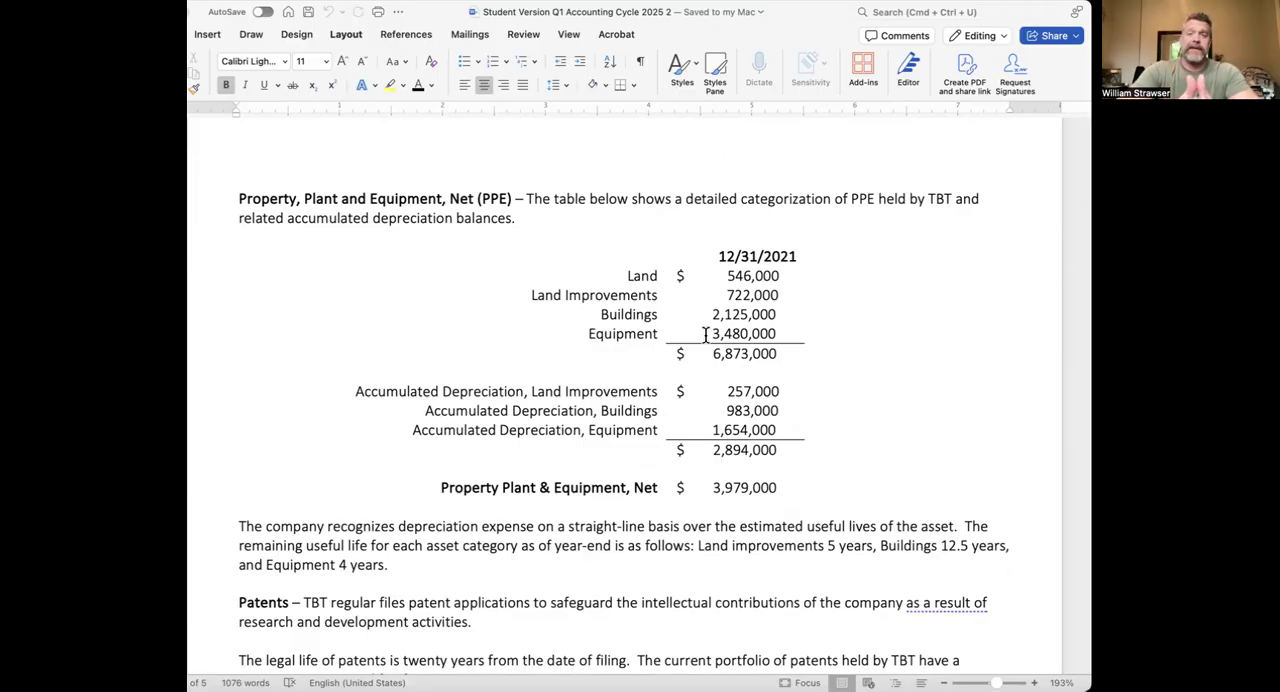
# Review the accounting policy notes from Prepaid Insurance and PPE through Patents, Goodwill, Borrowings and AOCI
pyautogui.scroll(10, 706, 335)
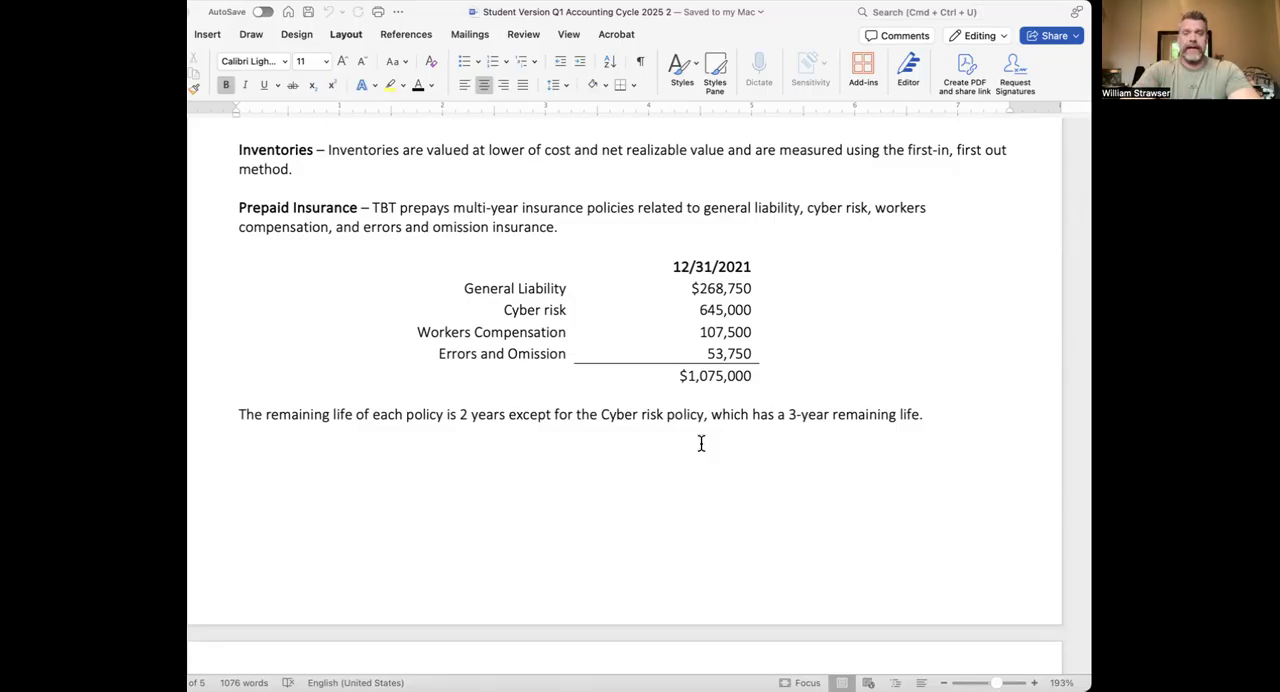
pyautogui.scroll(-10, 701, 444)
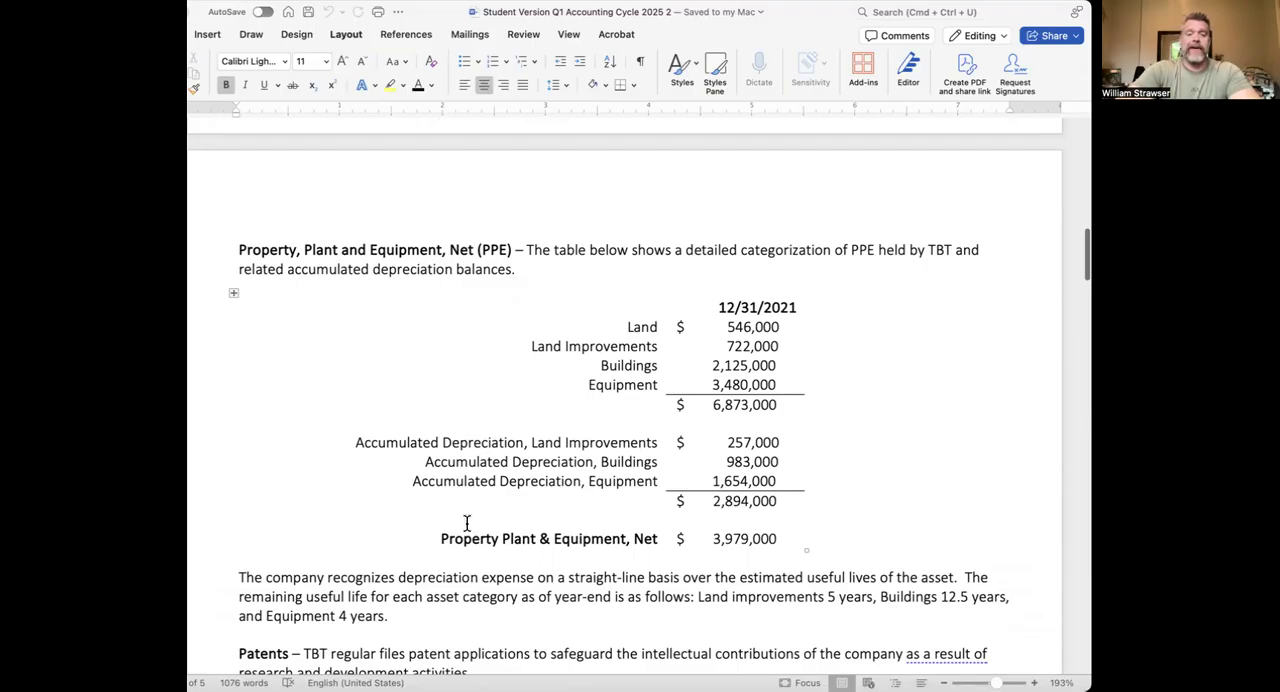
pyautogui.scroll(-5, 756, 524)
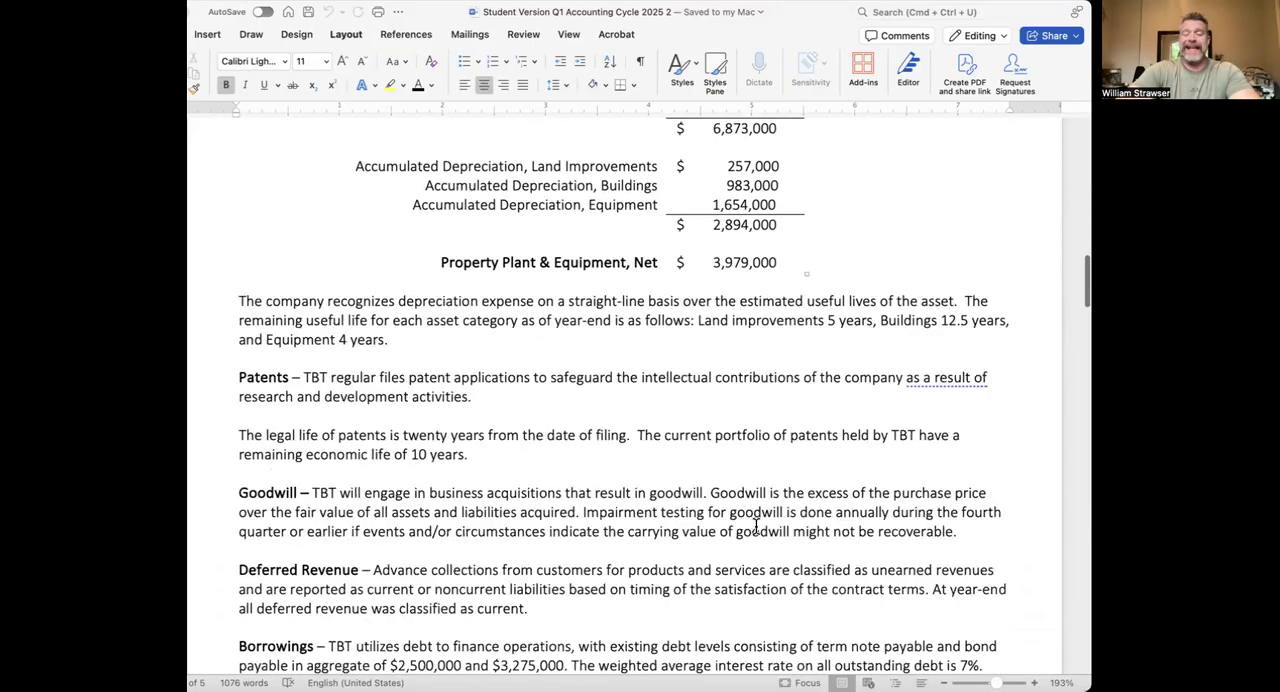
pyautogui.scroll(-1, 756, 524)
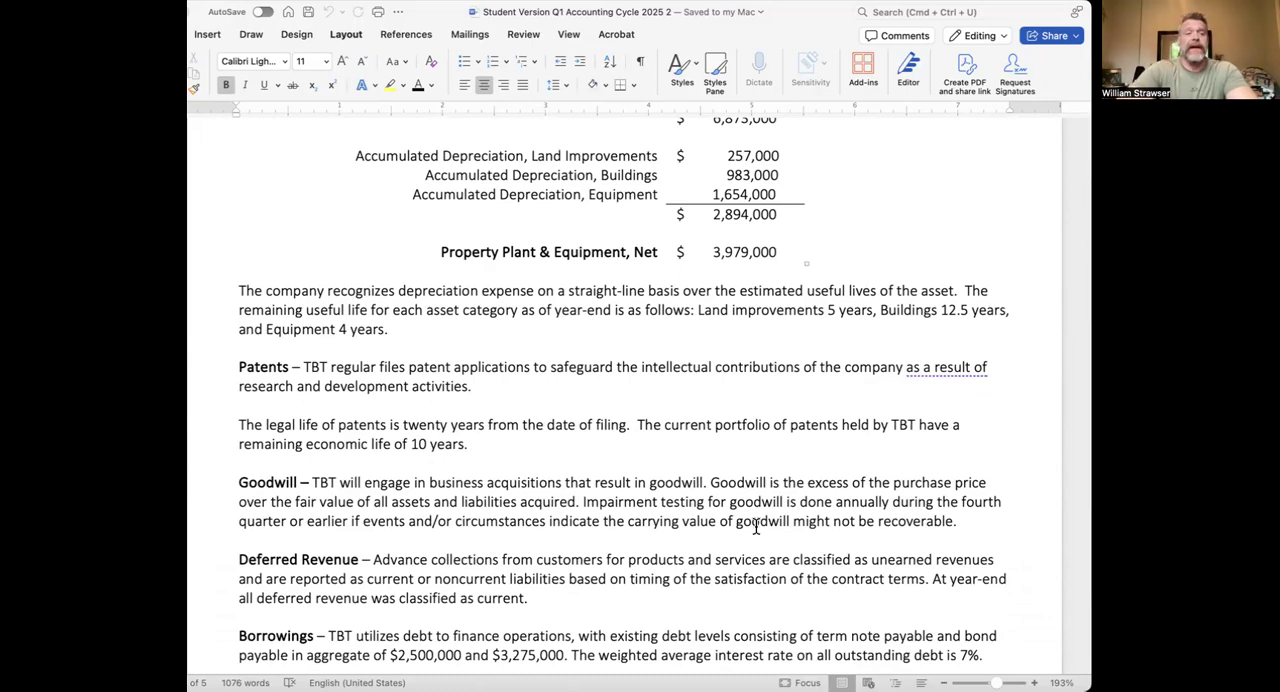
pyautogui.scroll(-11, 756, 526)
pyautogui.scroll(4, 756, 526)
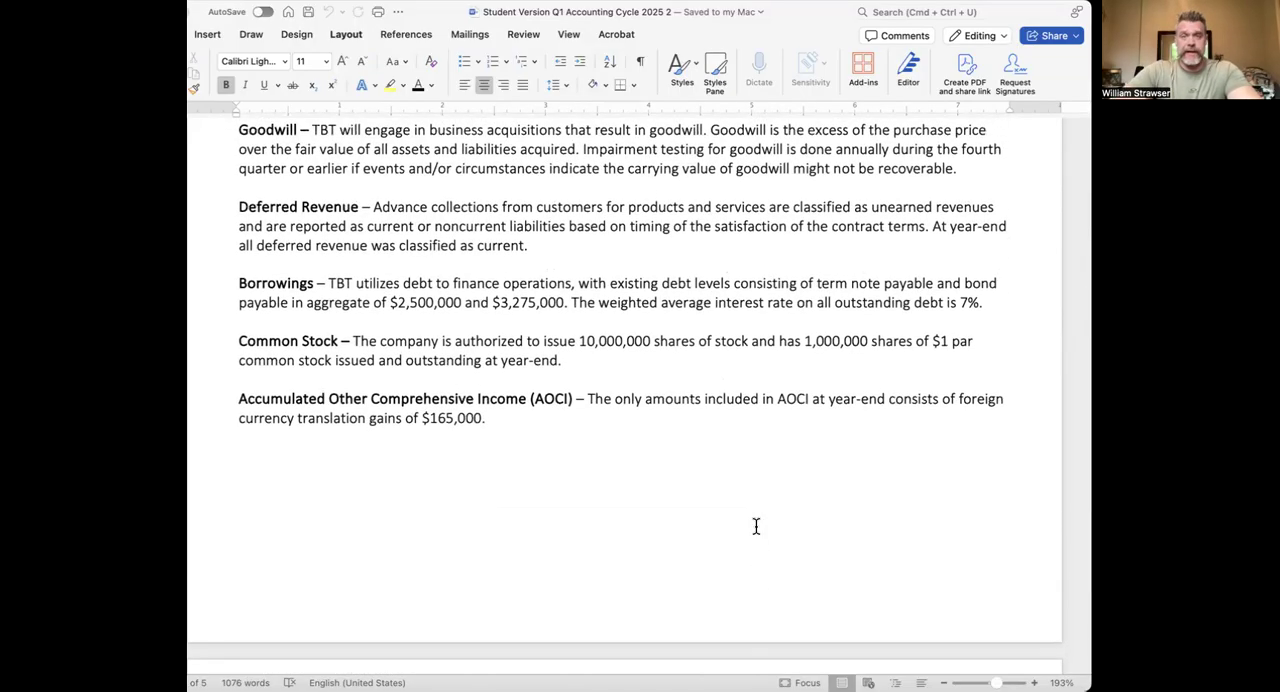
# Read through the Think Big Technology post-closing trial balance dated 12/31/2021, down to the totals
pyautogui.scroll(-12, 756, 526)
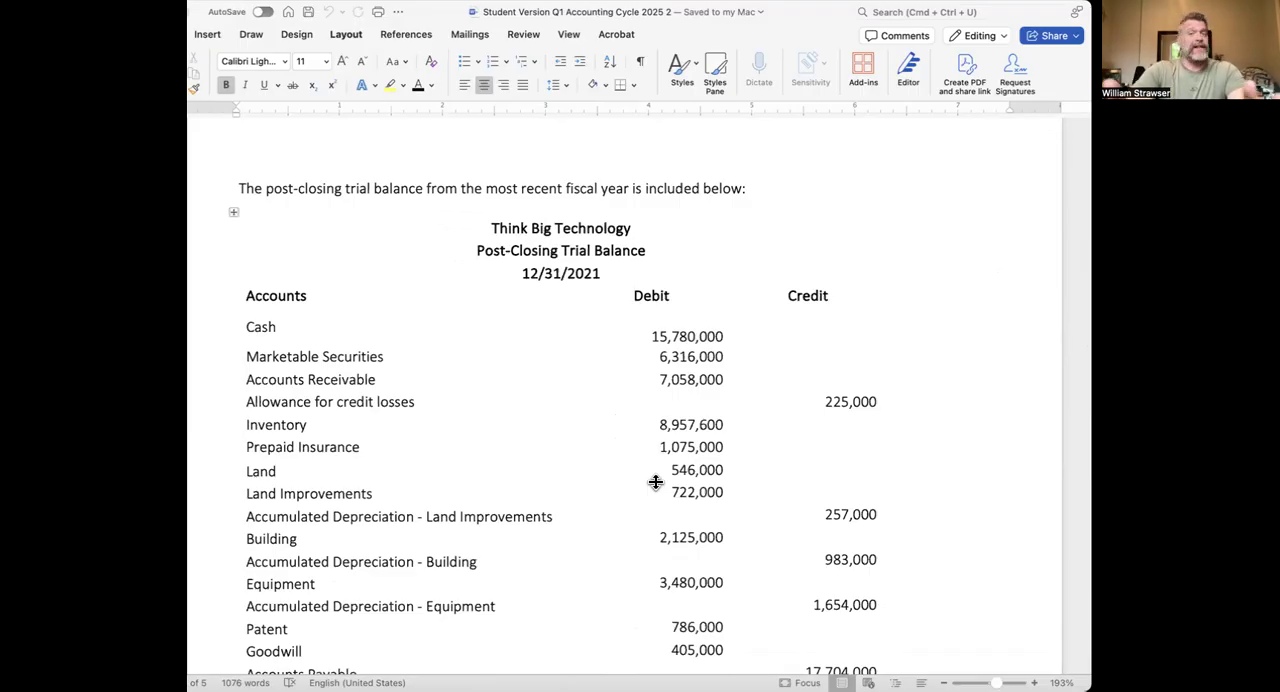
pyautogui.scroll(-2, 655, 482)
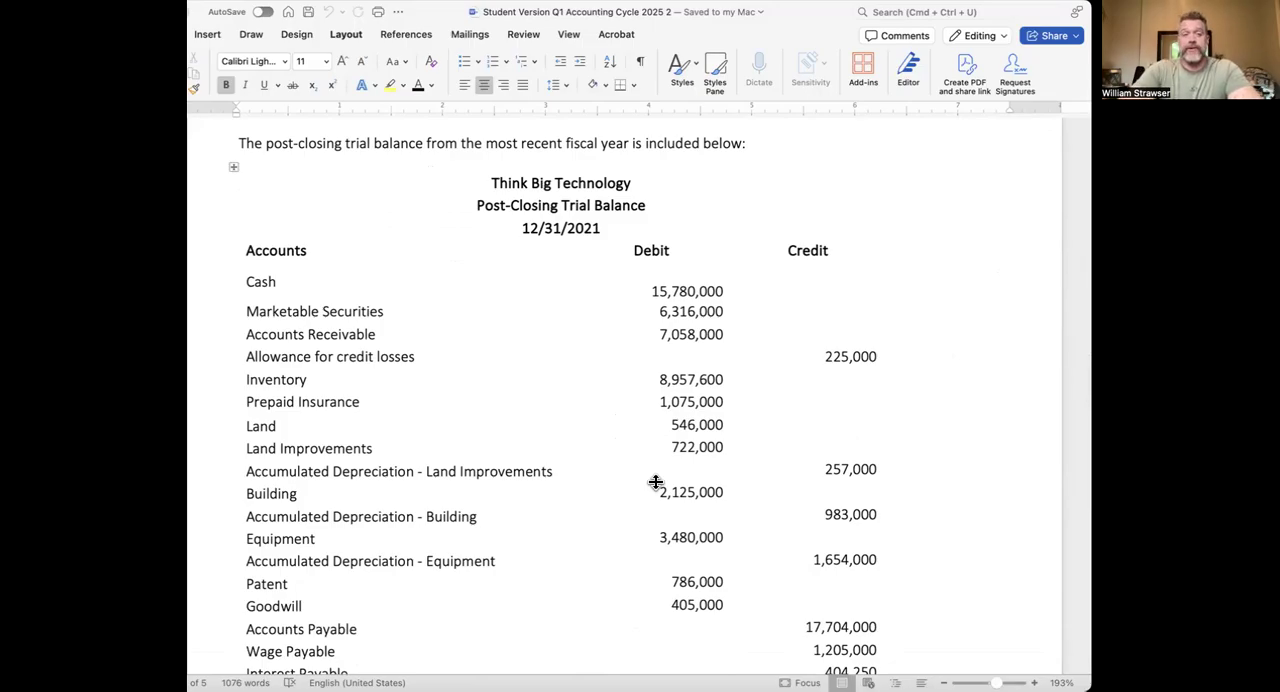
pyautogui.scroll(-4, 655, 482)
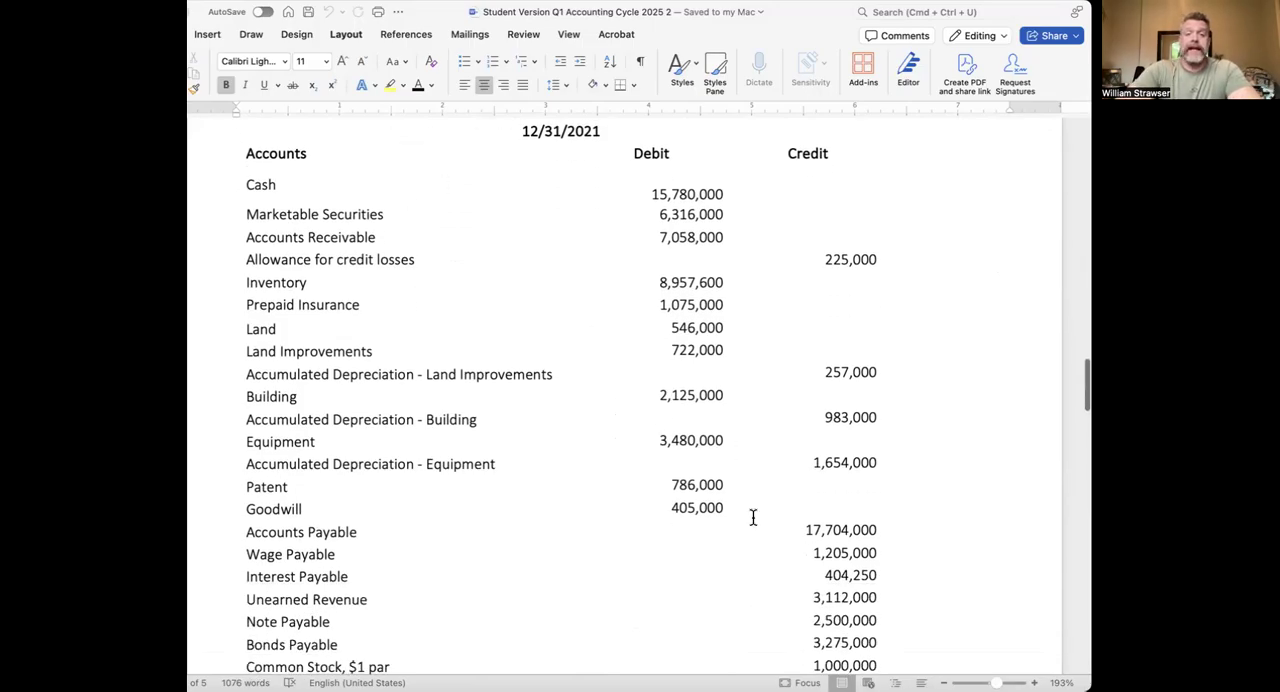
pyautogui.scroll(-6, 747, 527)
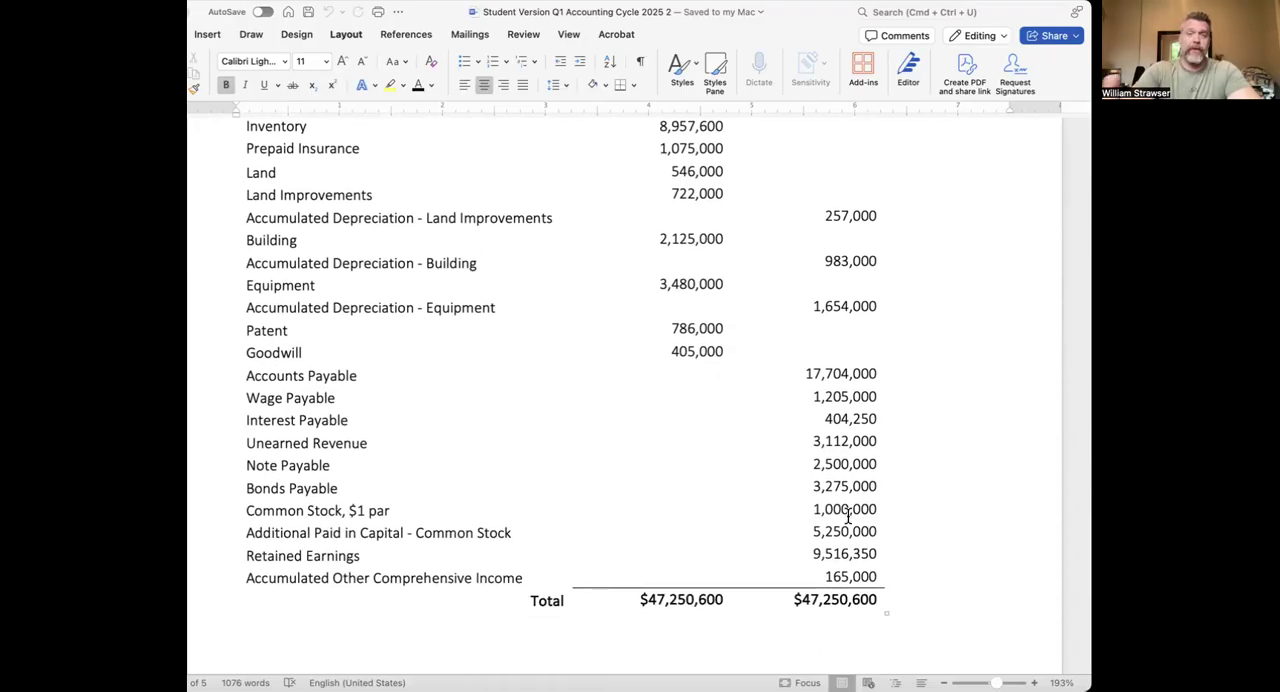
# Examine the list of first-quarter 2022 transactions, referring back to the post-closing trial balance
pyautogui.scroll(-20, 848, 515)
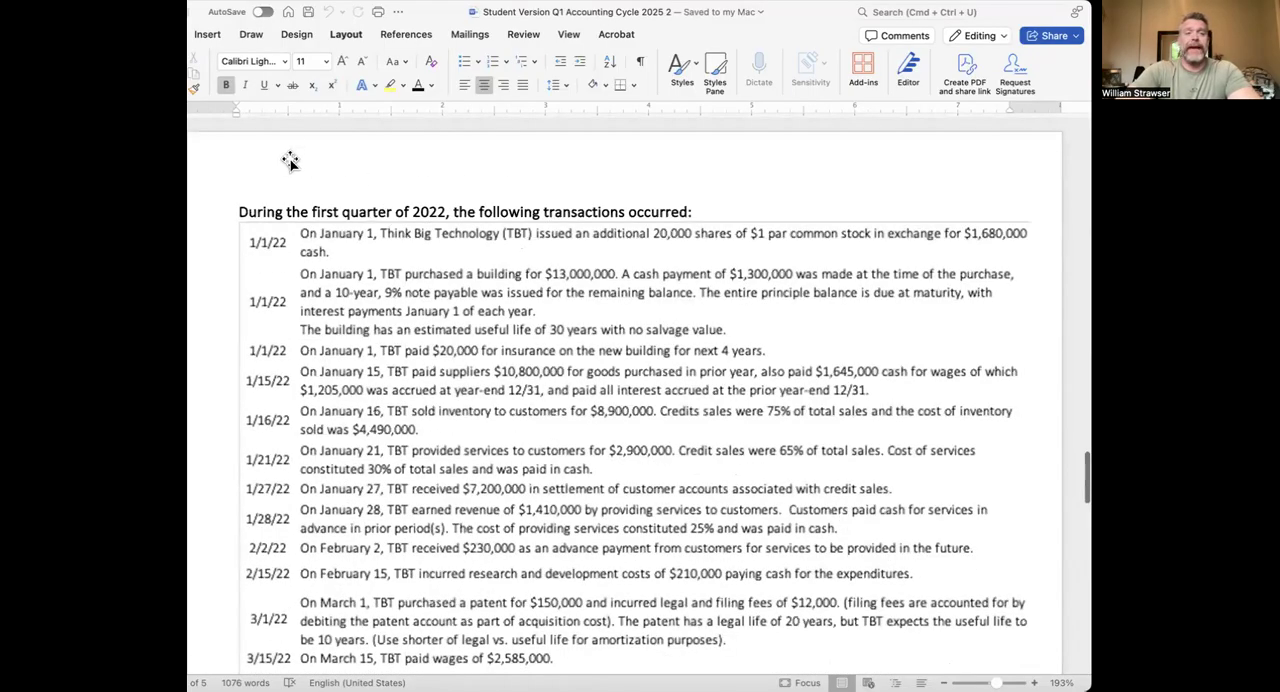
pyautogui.scroll(-3, 296, 160)
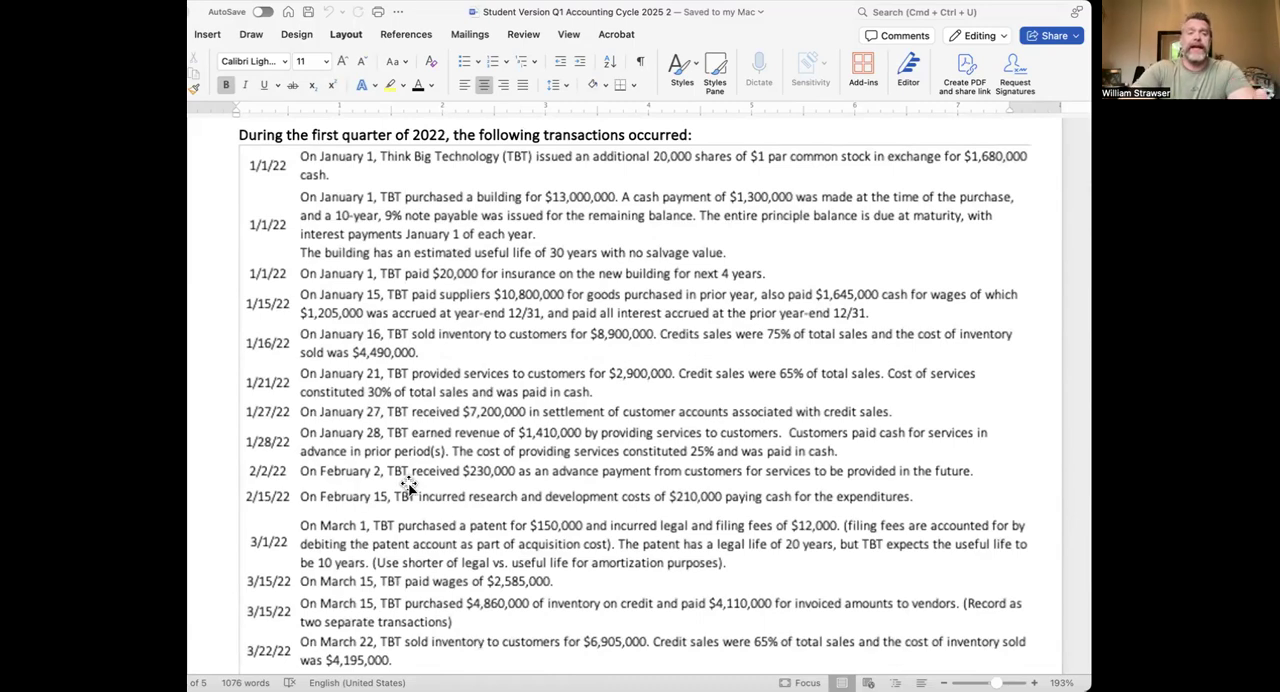
pyautogui.scroll(10, 405, 484)
pyautogui.scroll(5, 407, 482)
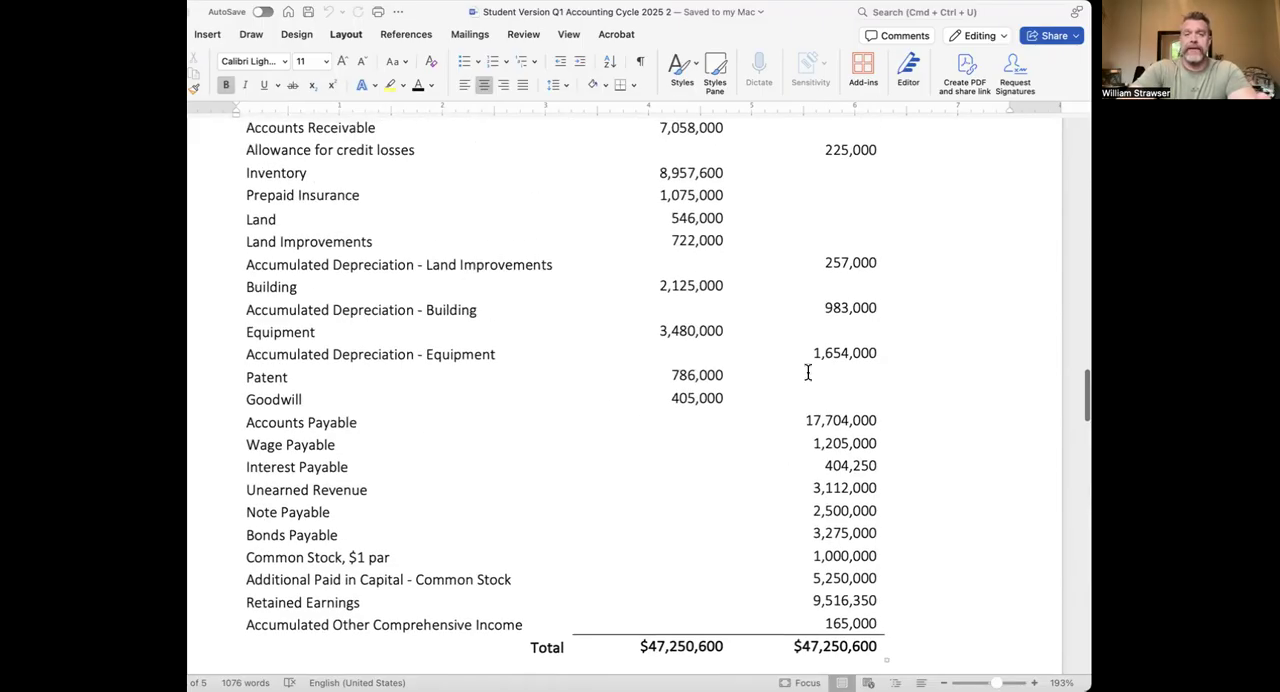
pyautogui.scroll(-1, 614, 340)
pyautogui.scroll(-10, 614, 340)
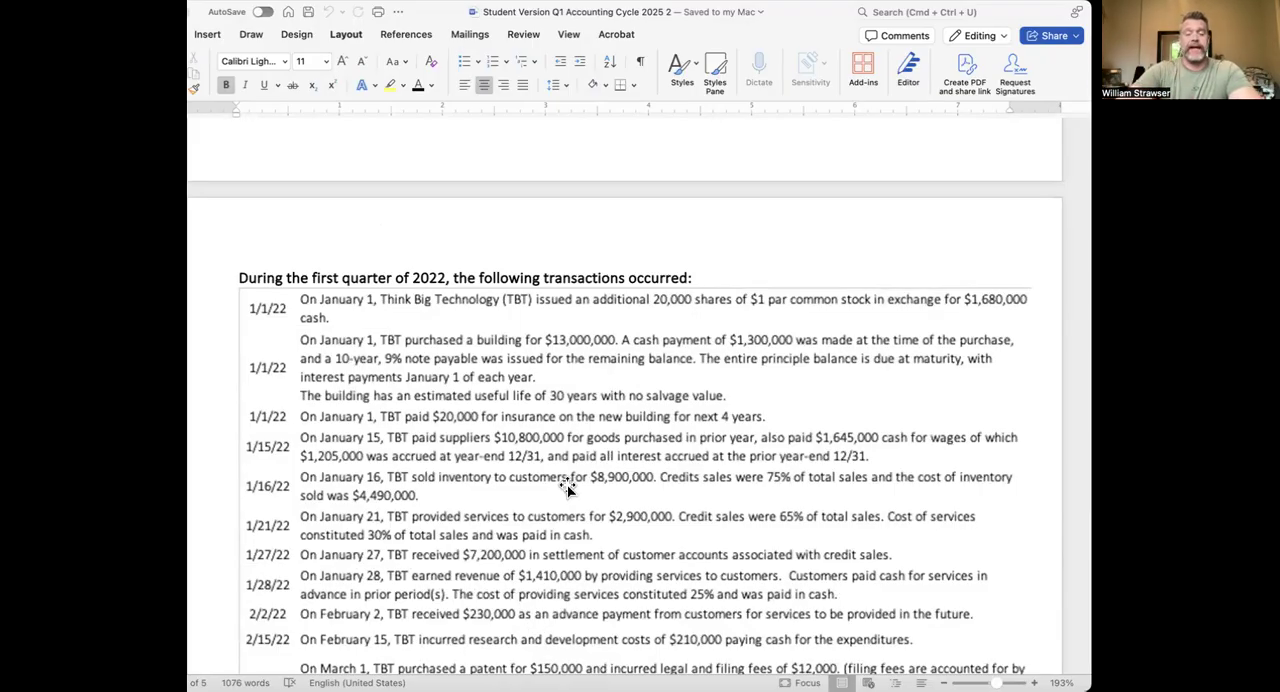
pyautogui.scroll(12, 567, 488)
pyautogui.scroll(-10, 606, 436)
pyautogui.scroll(2, 607, 436)
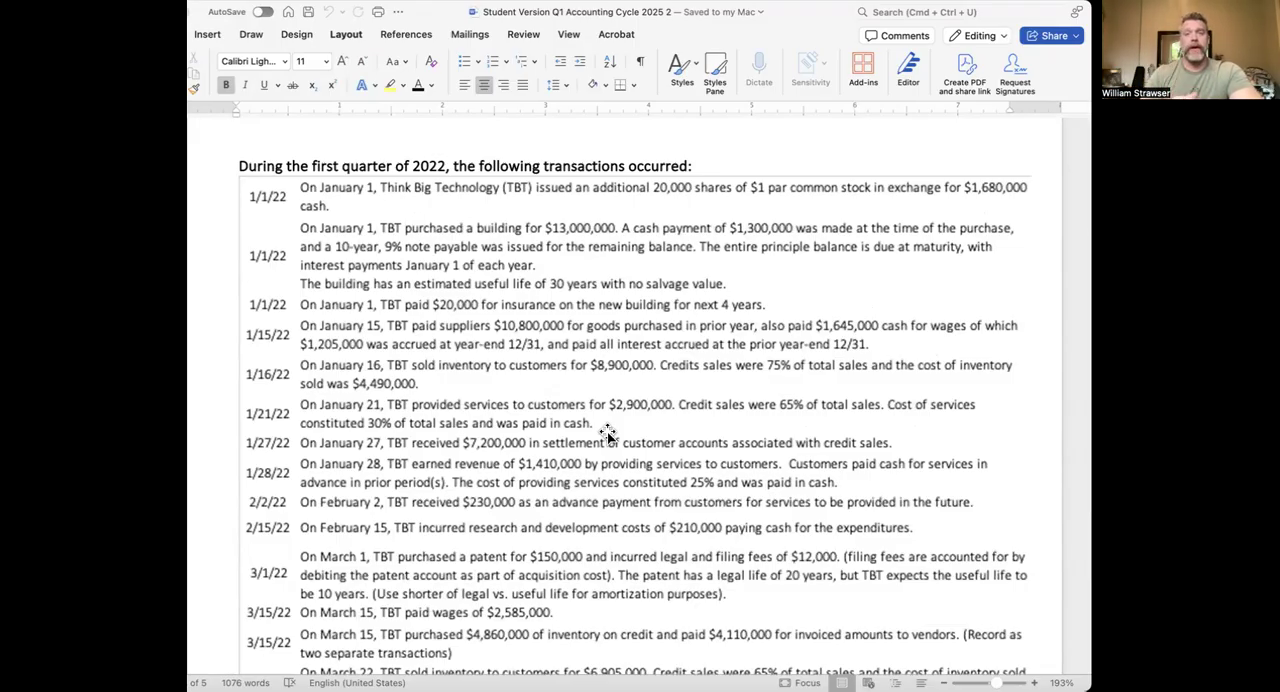
pyautogui.scroll(-10, 607, 436)
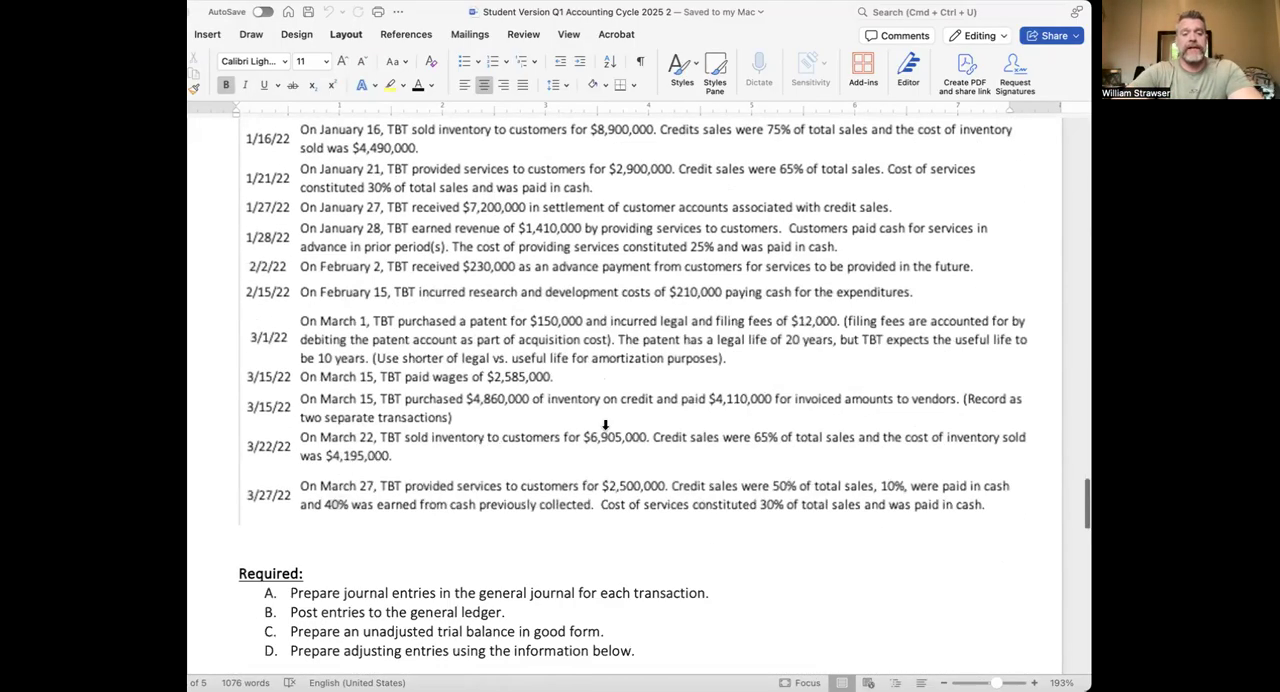
pyautogui.scroll(4, 607, 434)
pyautogui.scroll(10, 607, 432)
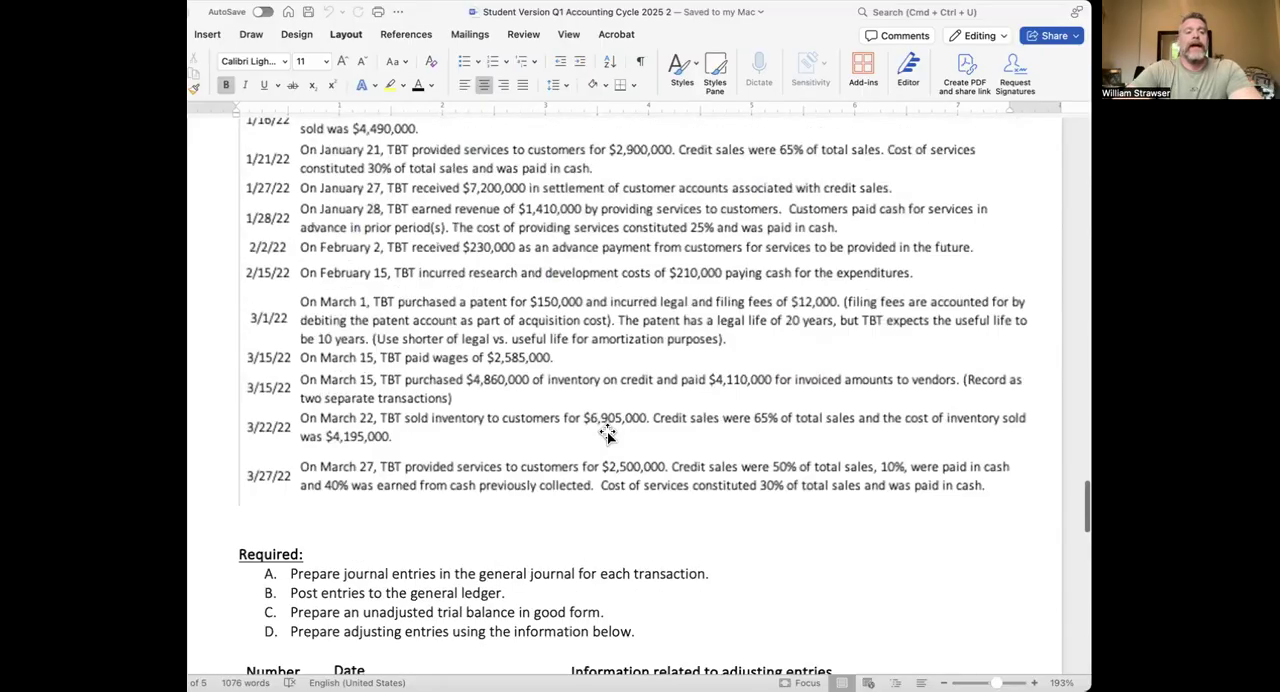
# Read the Required tasks A to D and the adjusting-entry information dated 3/31/2022, checking them against the transactions list
pyautogui.scroll(-7, 606, 430)
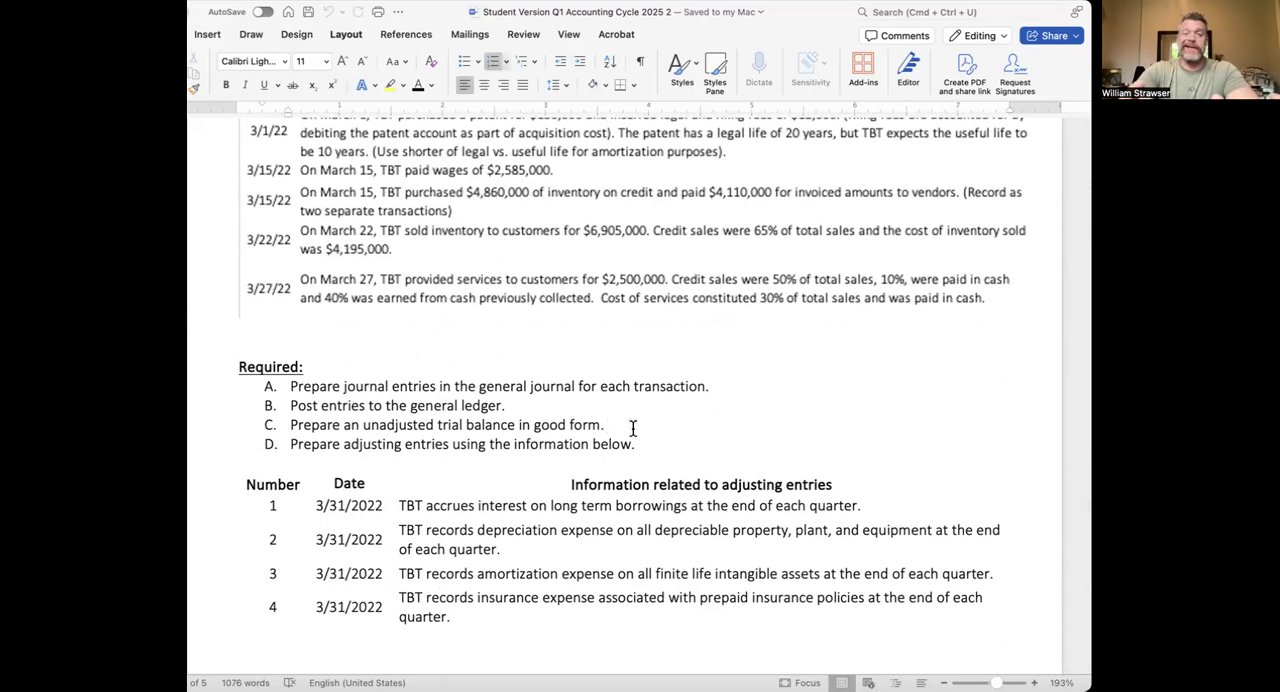
pyautogui.scroll(10, 632, 428)
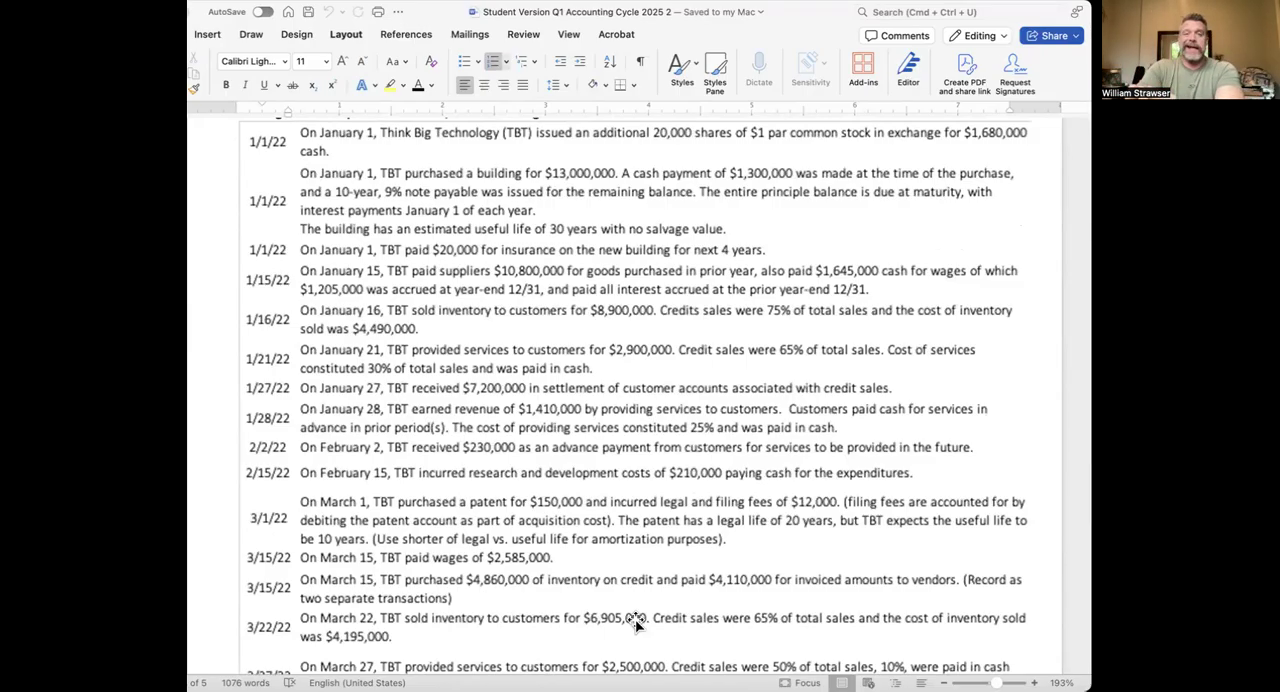
pyautogui.scroll(4, 636, 622)
pyautogui.scroll(-6, 636, 622)
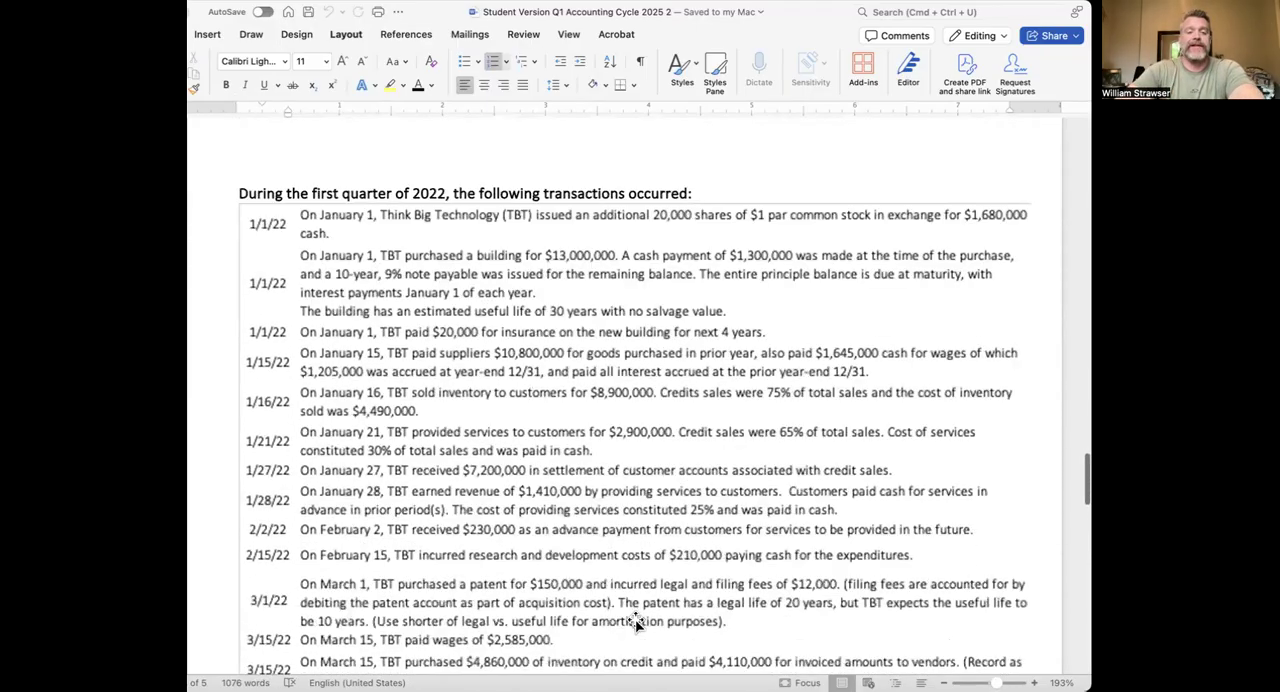
pyautogui.scroll(1, 636, 622)
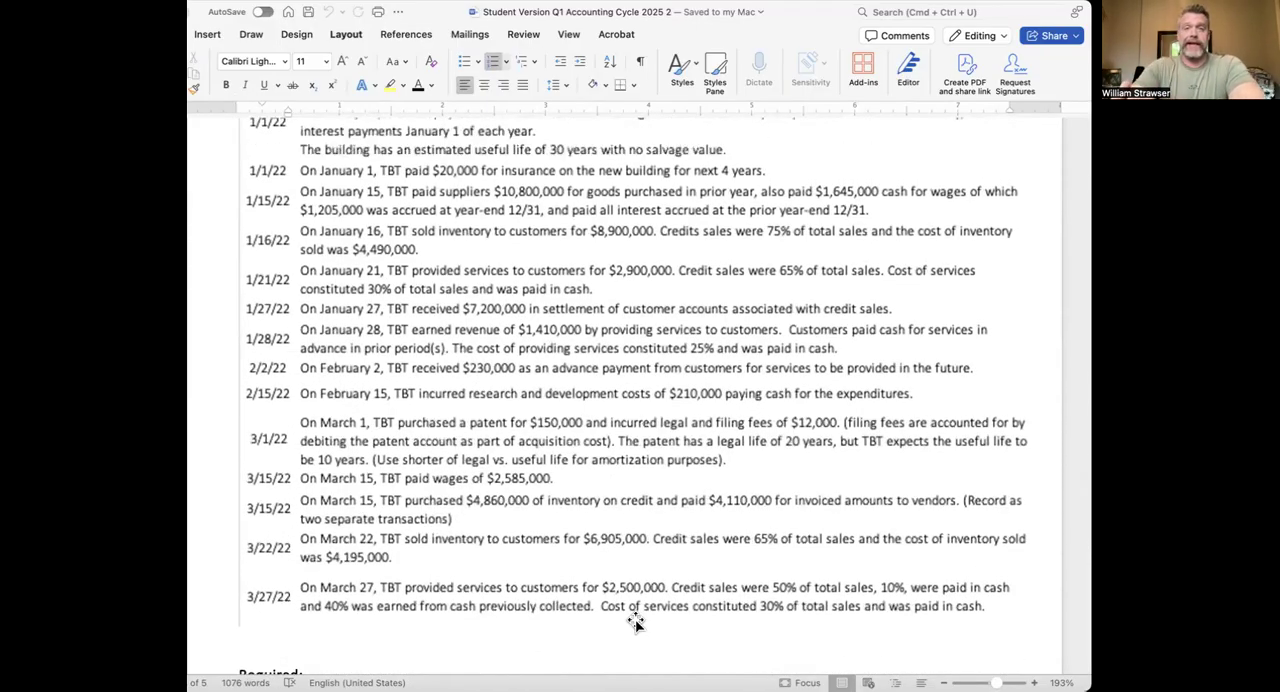
pyautogui.scroll(-12, 633, 614)
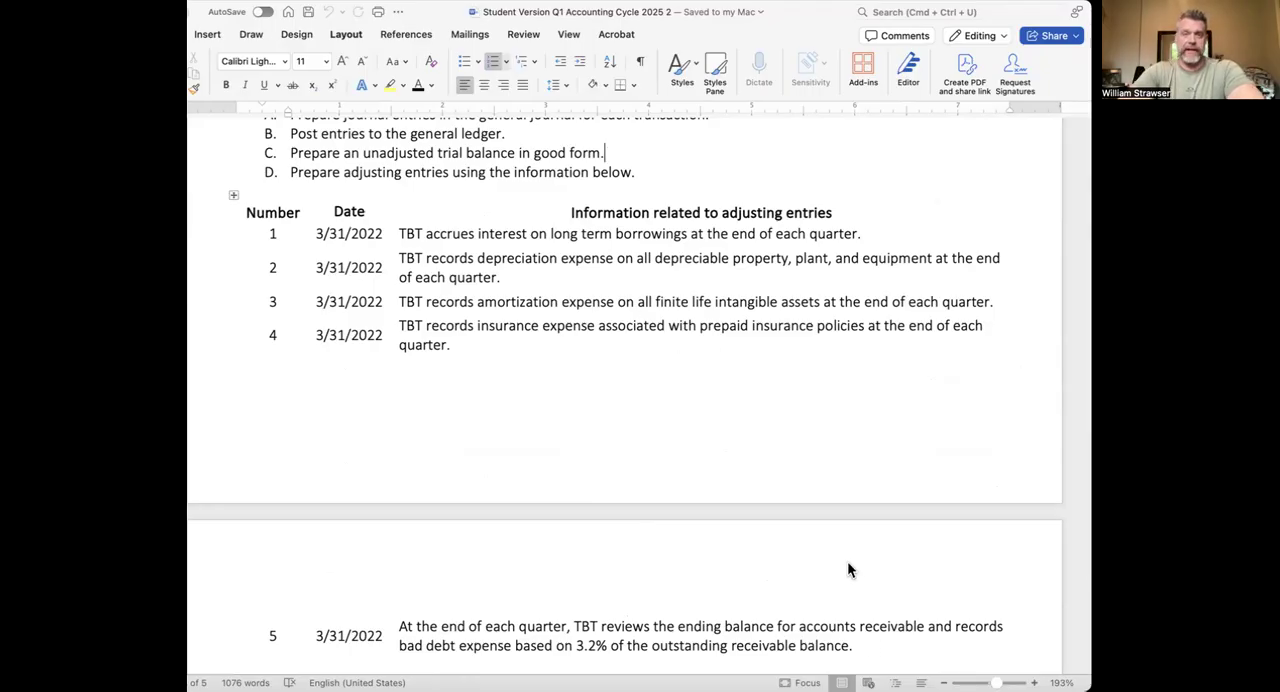
pyautogui.scroll(15, 847, 565)
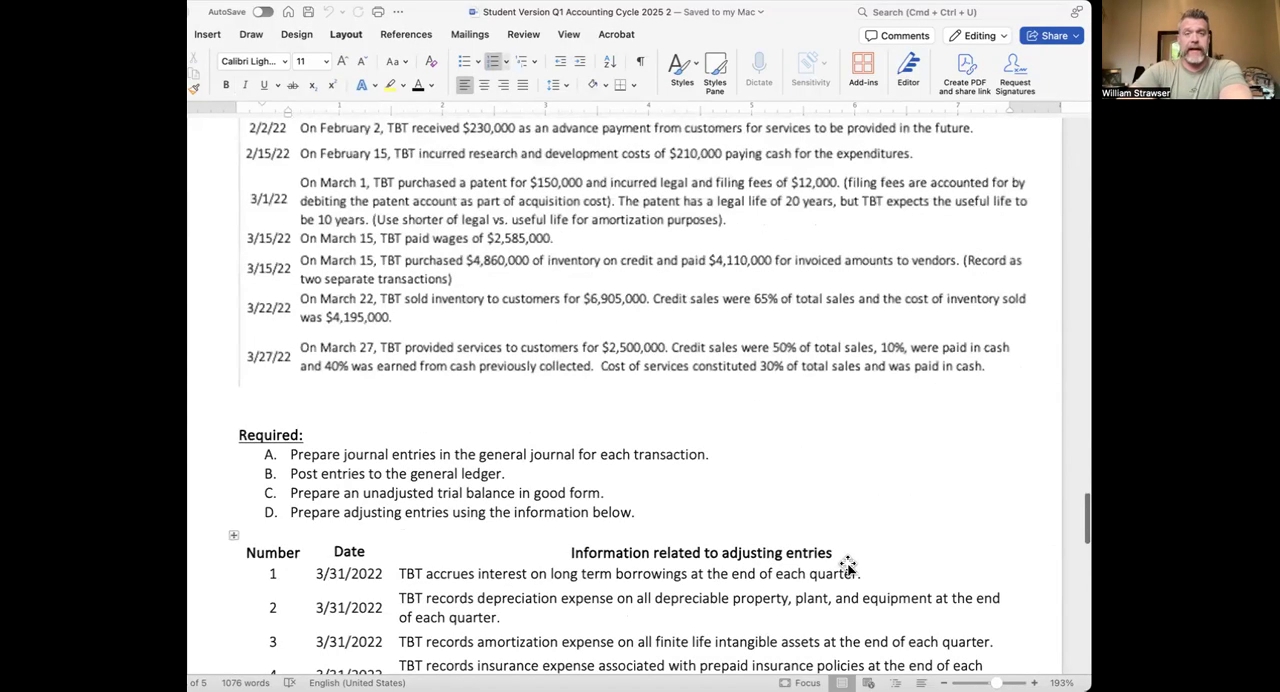
# Revisit the policy notes on prepaid insurance, asset useful lives, patents and borrowings that support the adjusting entries
pyautogui.scroll(15, 847, 562)
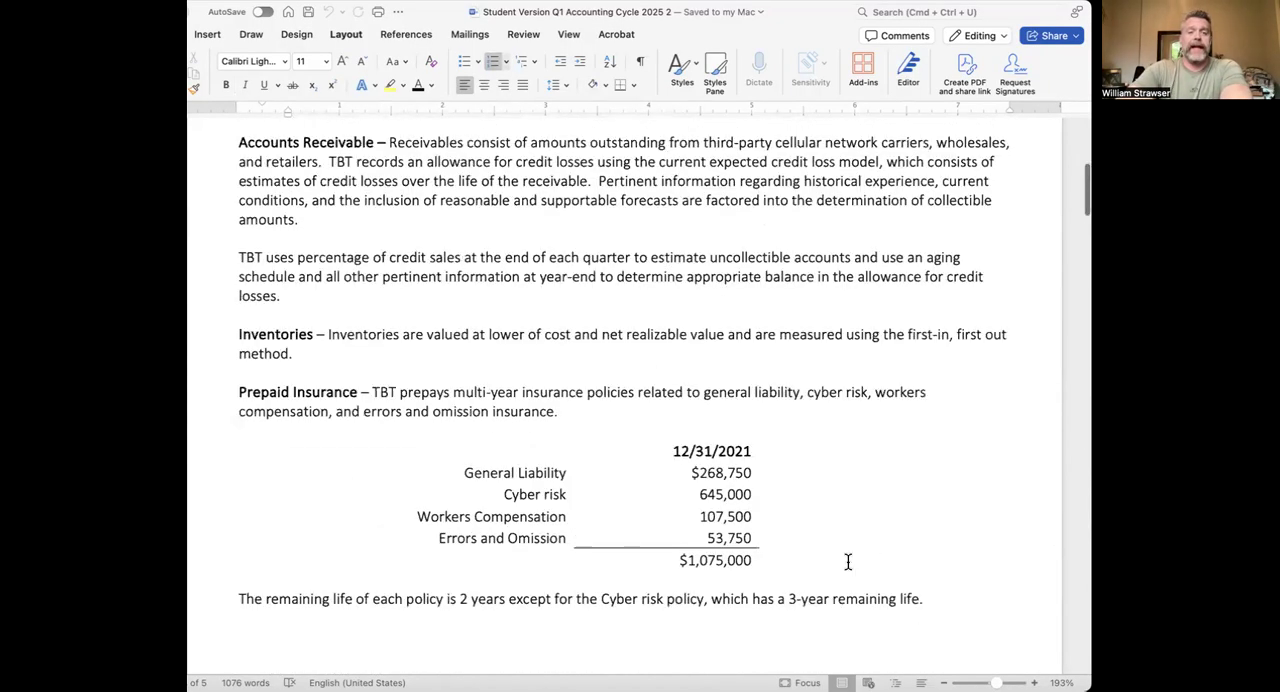
pyautogui.scroll(-5, 847, 562)
pyautogui.scroll(-10, 847, 562)
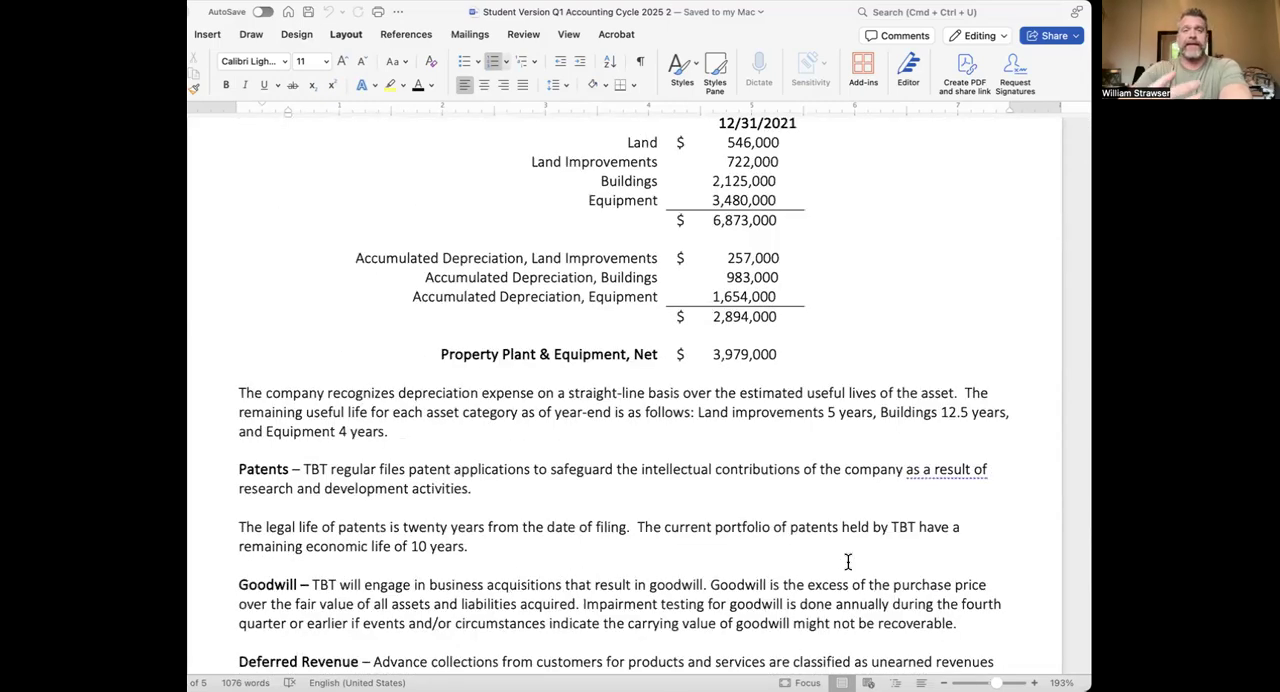
pyautogui.scroll(-5, 847, 562)
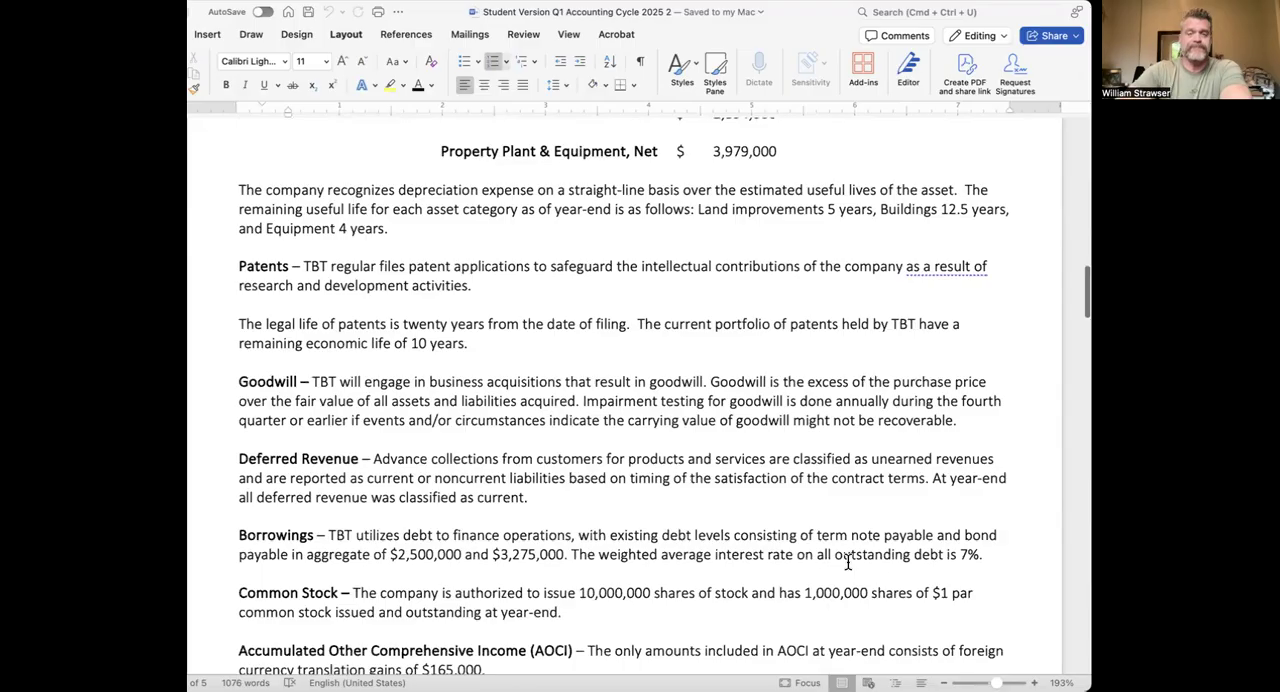
pyautogui.scroll(-12, 847, 562)
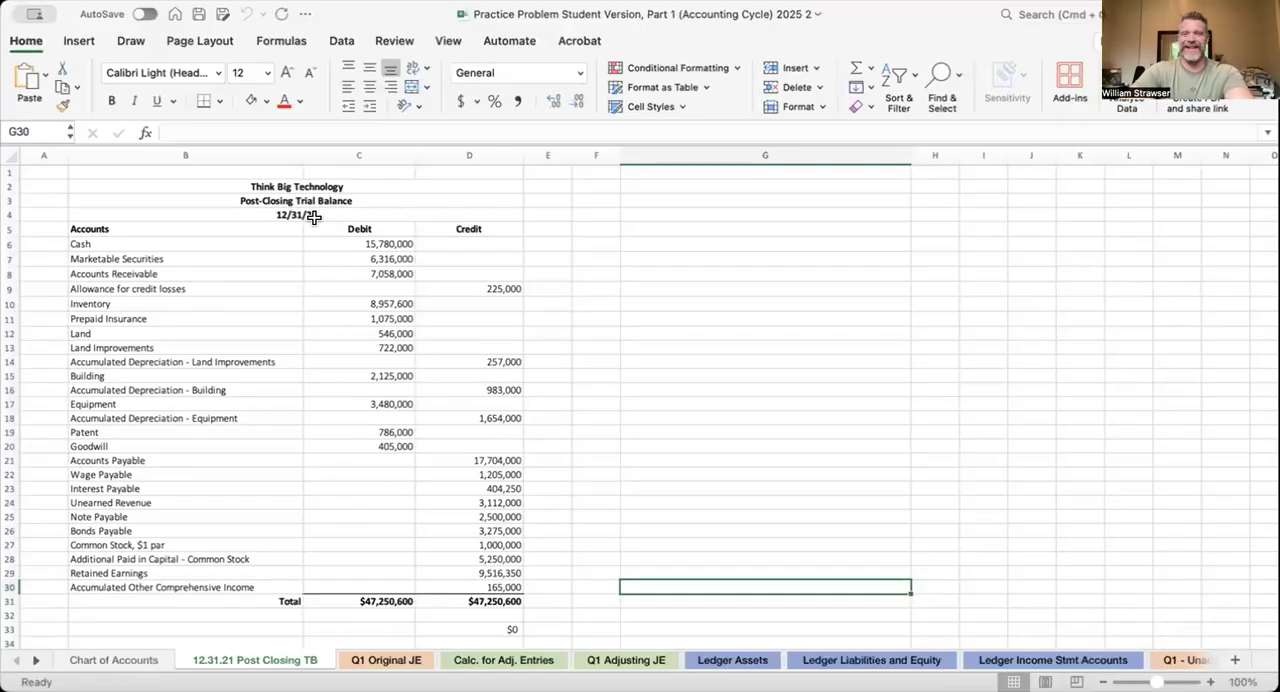
# In the Excel practice workbook, look over the post-closing trial balance, Q1 Original JE, Calc. for Adj. Entries and Q1 Adjusting JE sheets
pyautogui.click(229, 185)
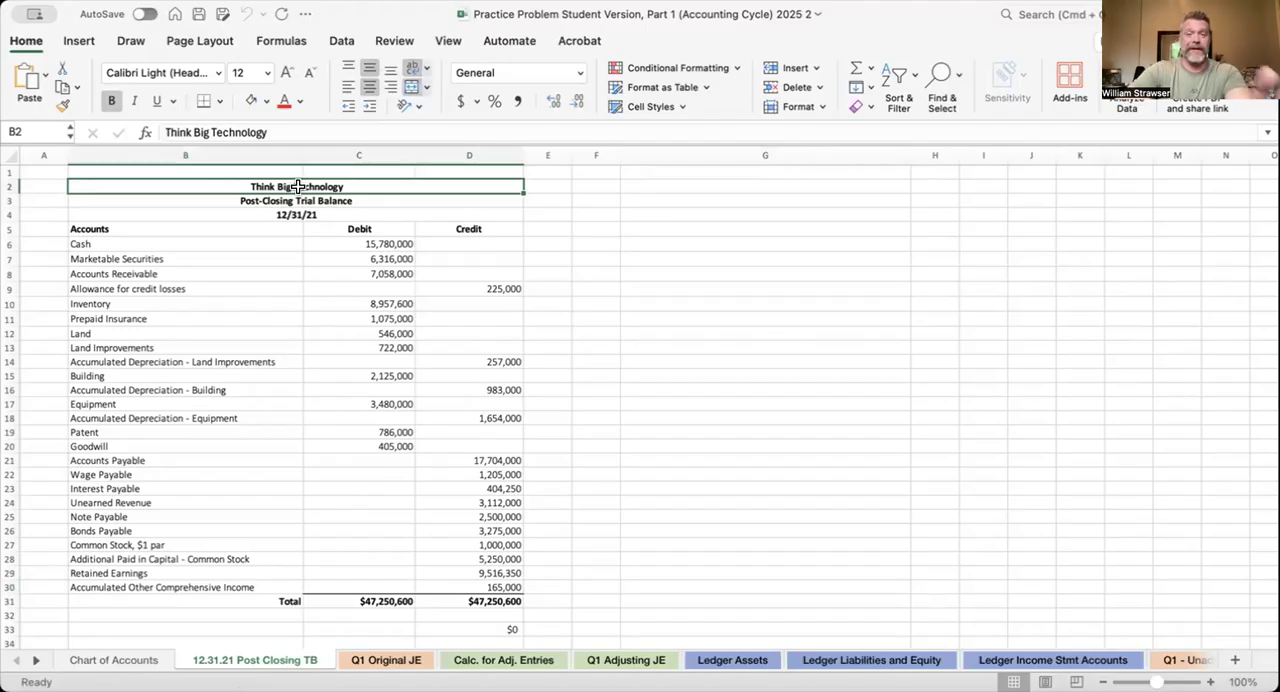
pyautogui.click(384, 660)
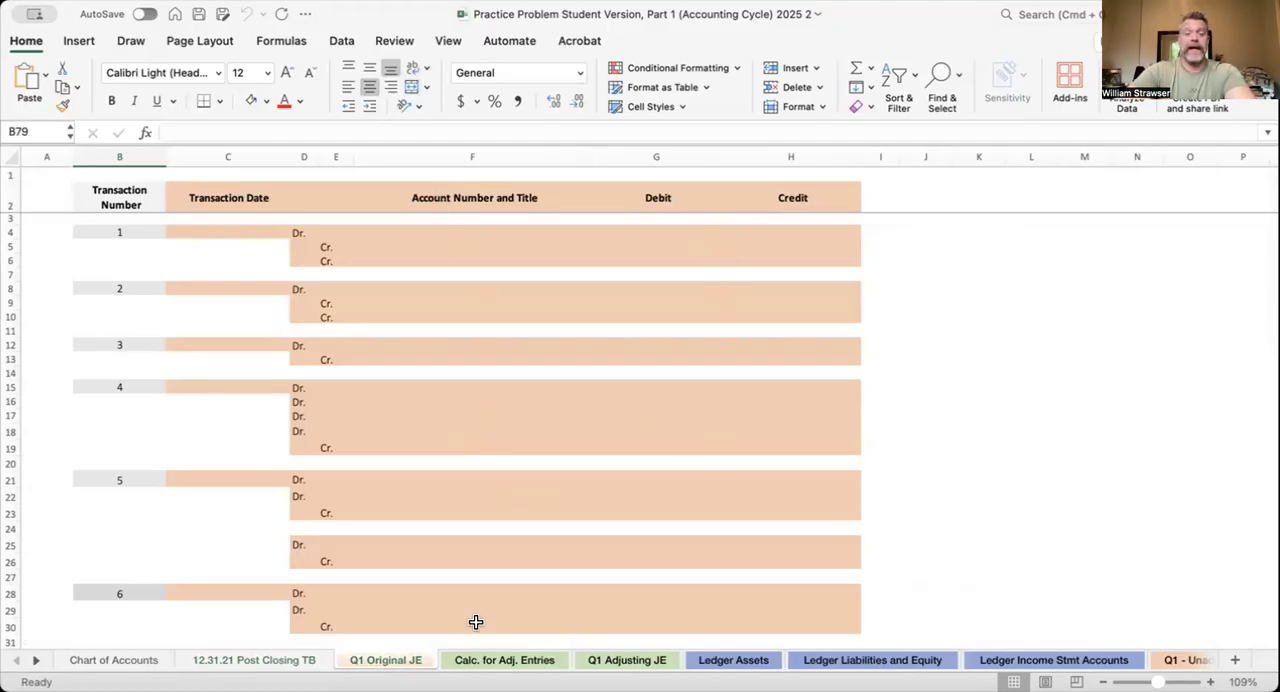
pyautogui.click(496, 660)
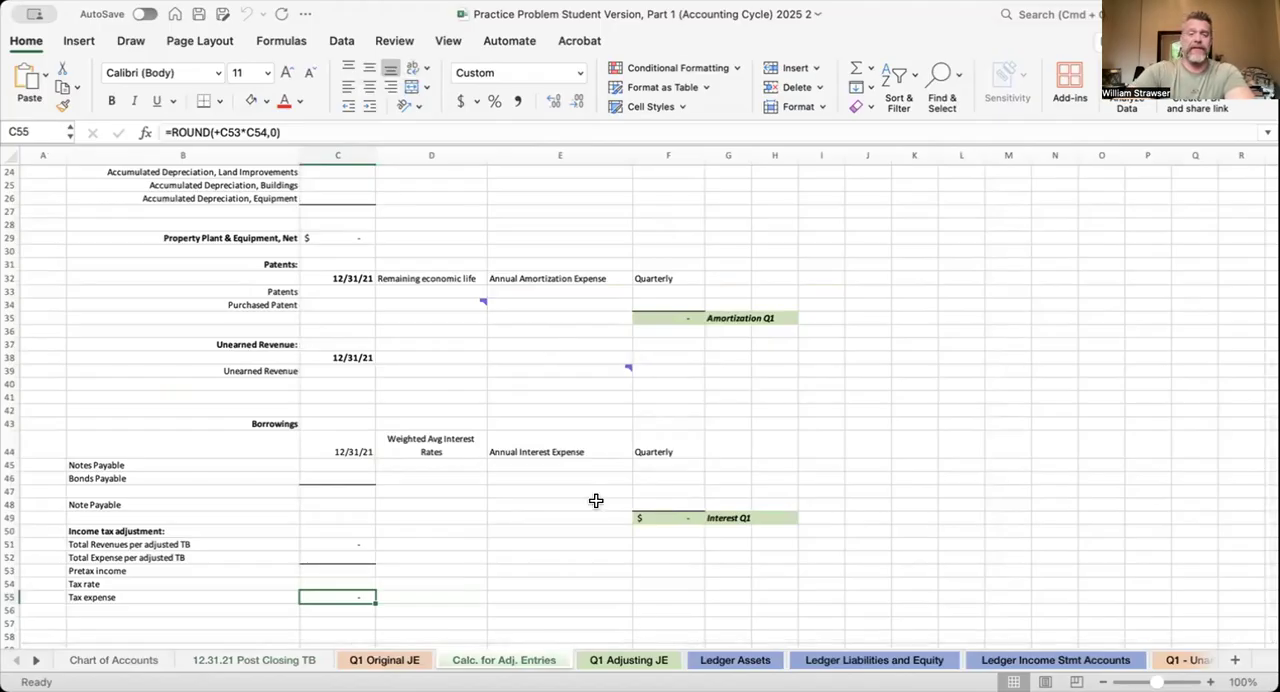
pyautogui.click(640, 660)
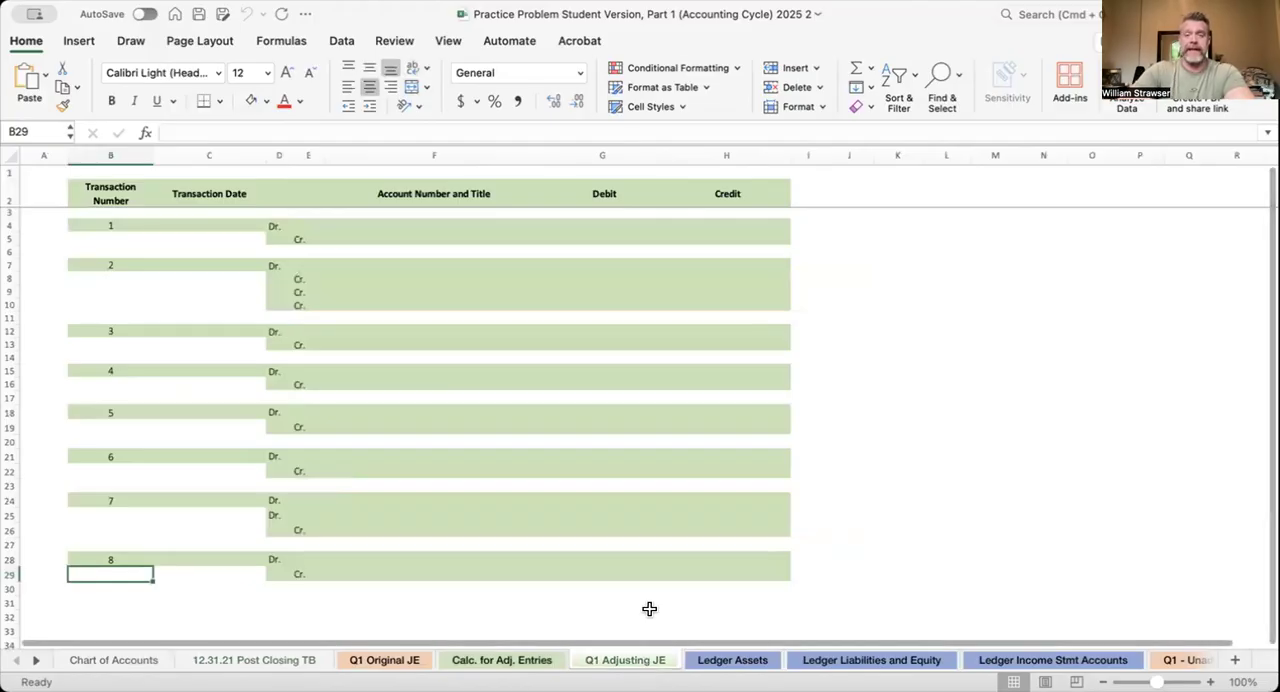
# On the Ledger Assets sheet, inspect the 1010 - Cash account's beginning balance formula and its first empty debit cell
pyautogui.click(737, 661)
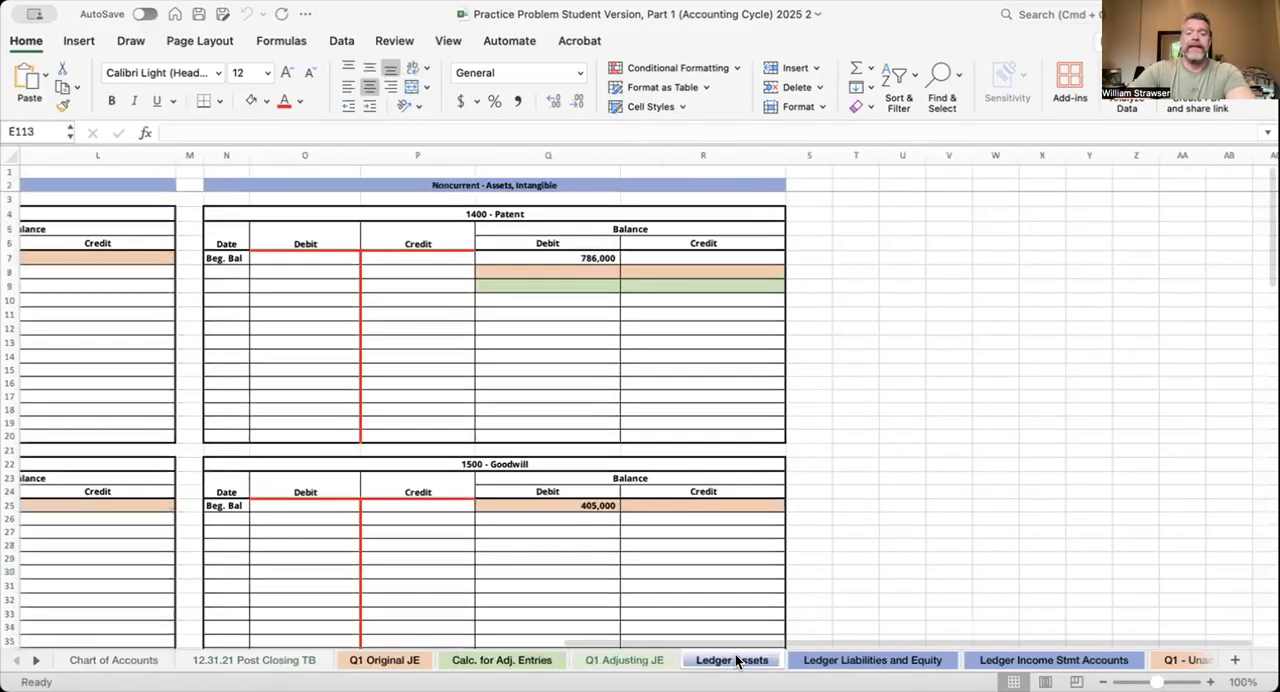
pyautogui.hscroll(-10, 487, 443)
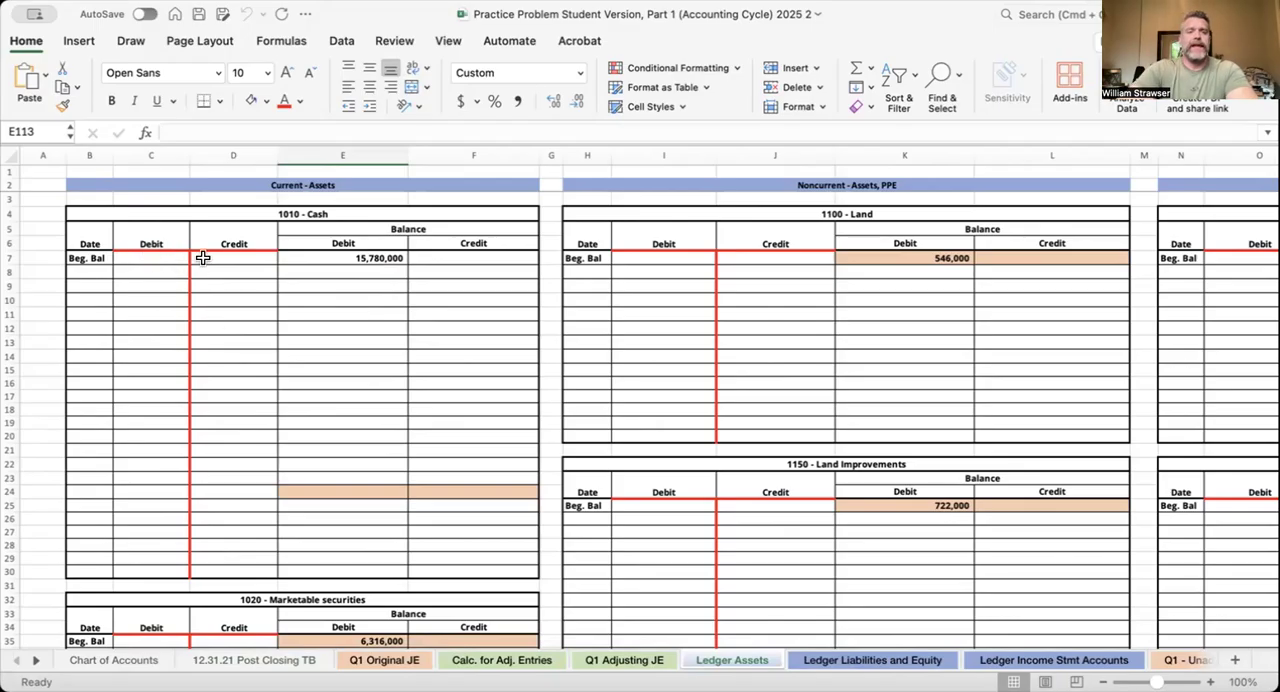
pyautogui.click(383, 255)
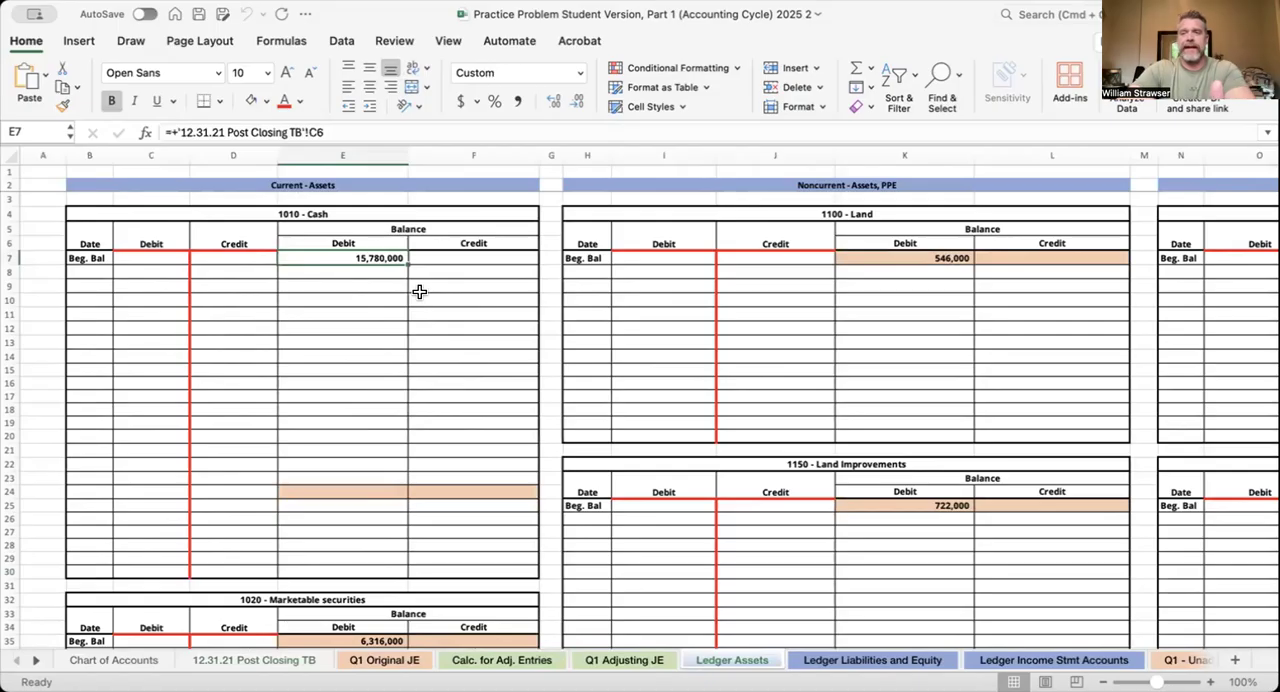
pyautogui.click(168, 272)
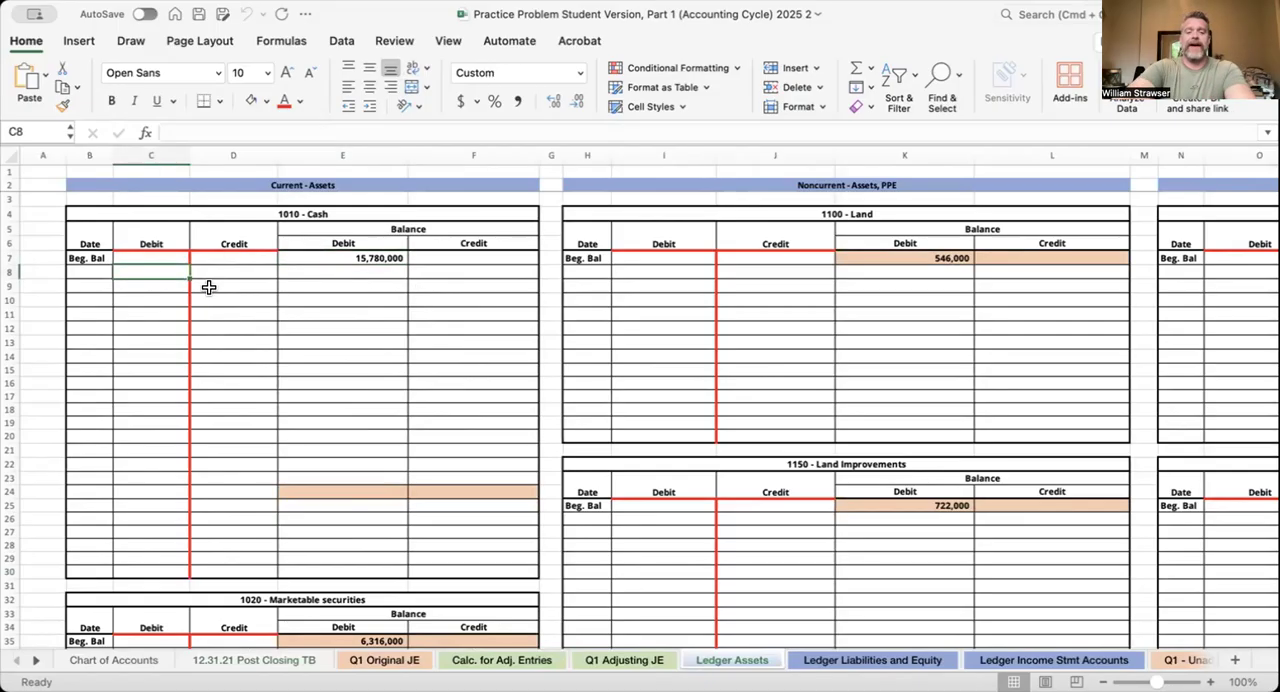
# Enter a sample debit of 2,000,000 in row 8 of the 1010 - Cash ledger
pyautogui.write('2,00')
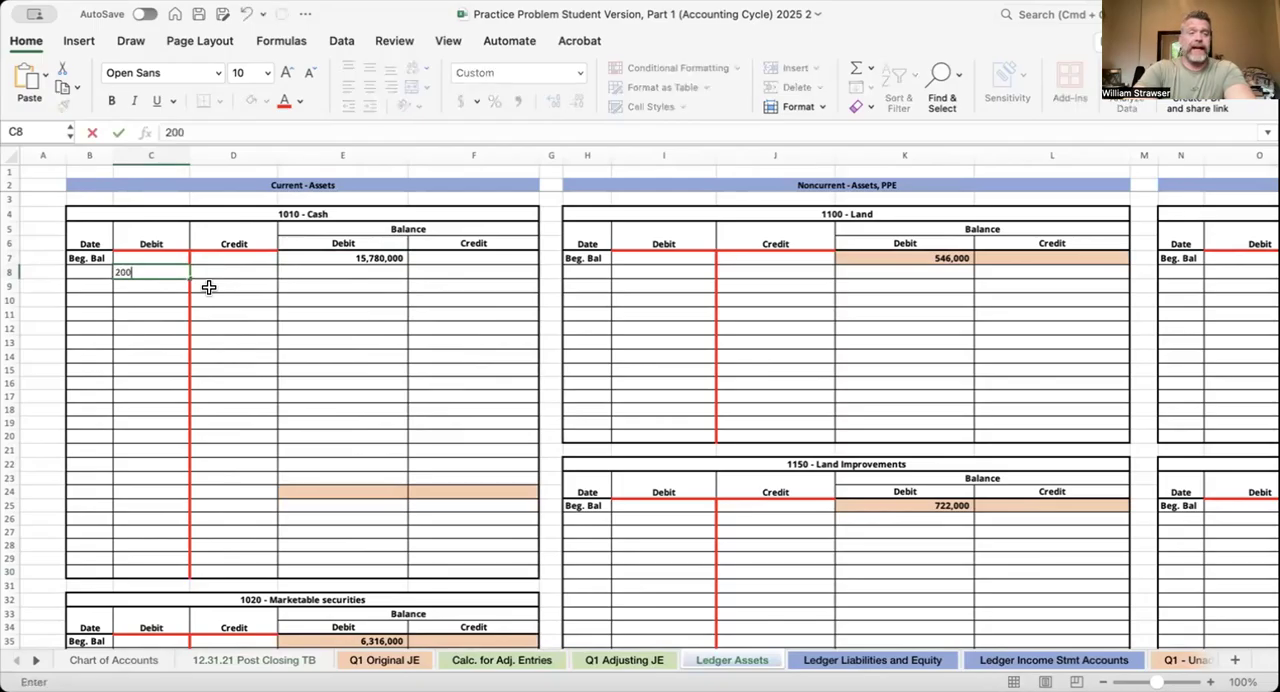
pyautogui.write('0,000')
pyautogui.press('Return')
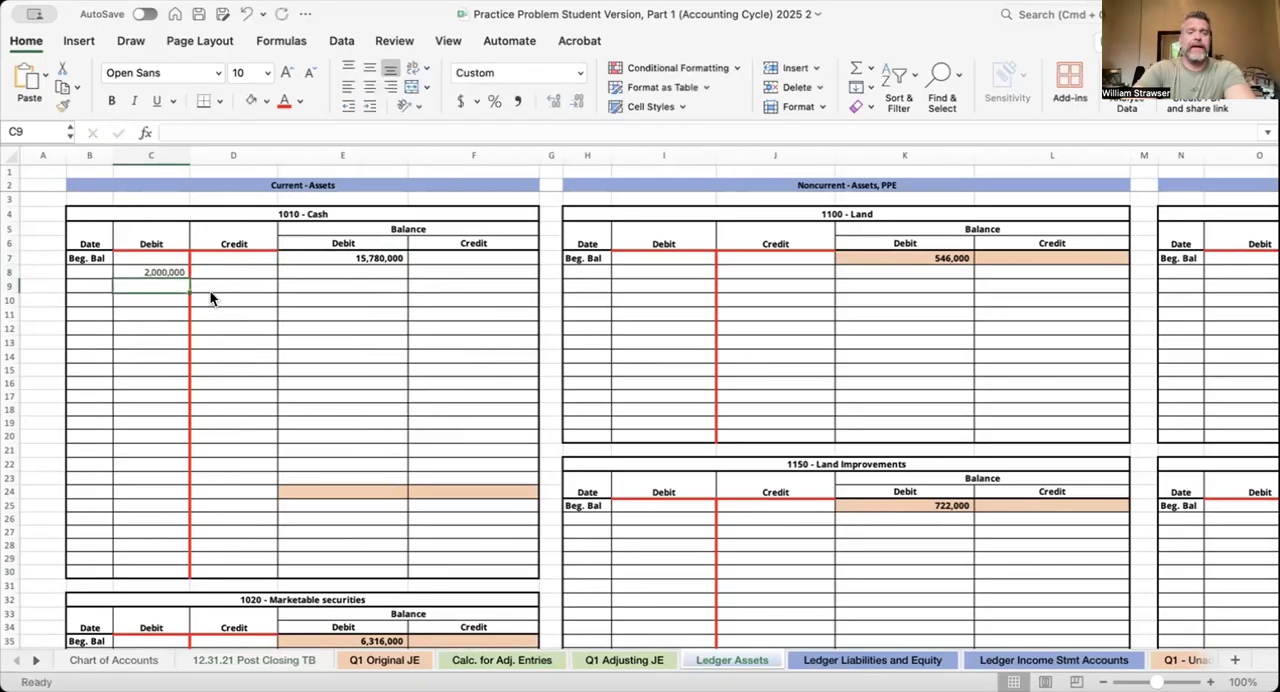
# Calculate the Cash ledger's running debit balance in E8 with =C8+E7, and check the cells it refers to
pyautogui.click(316, 271)
pyautogui.write('=')
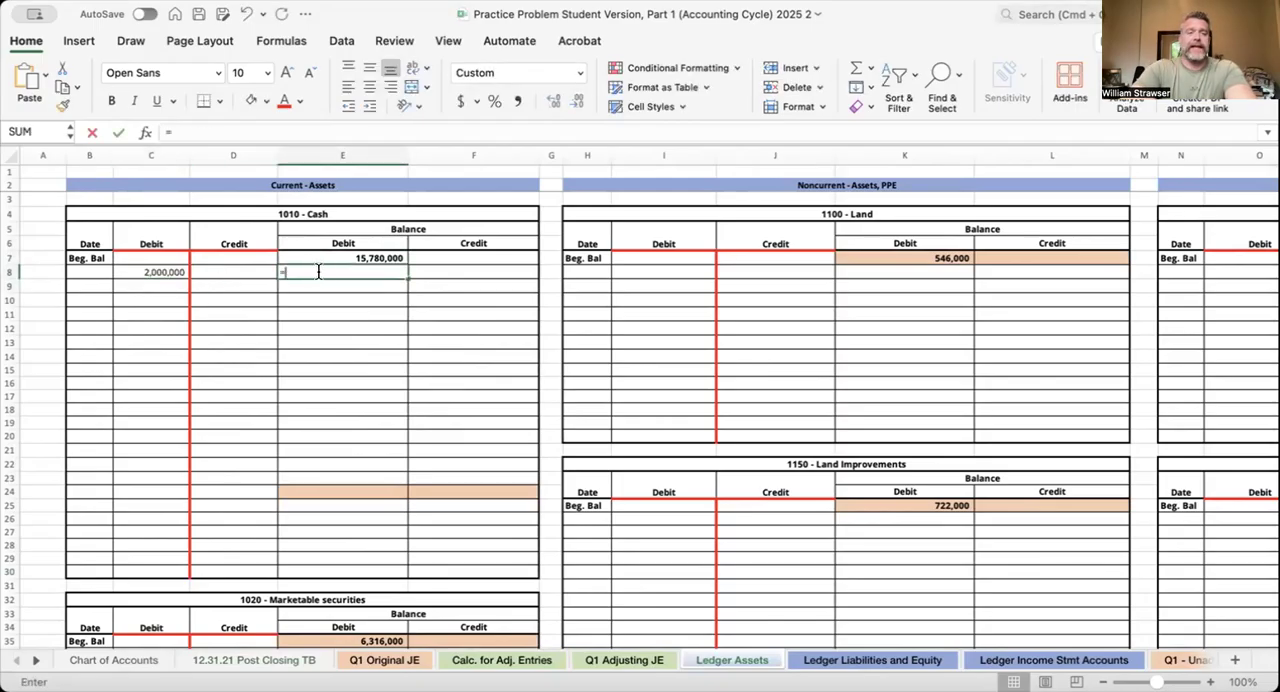
pyautogui.press('Left')
pyautogui.press('Left')
pyautogui.write('+')
pyautogui.press('Up')
pyautogui.press('Return')
pyautogui.click(354, 268)
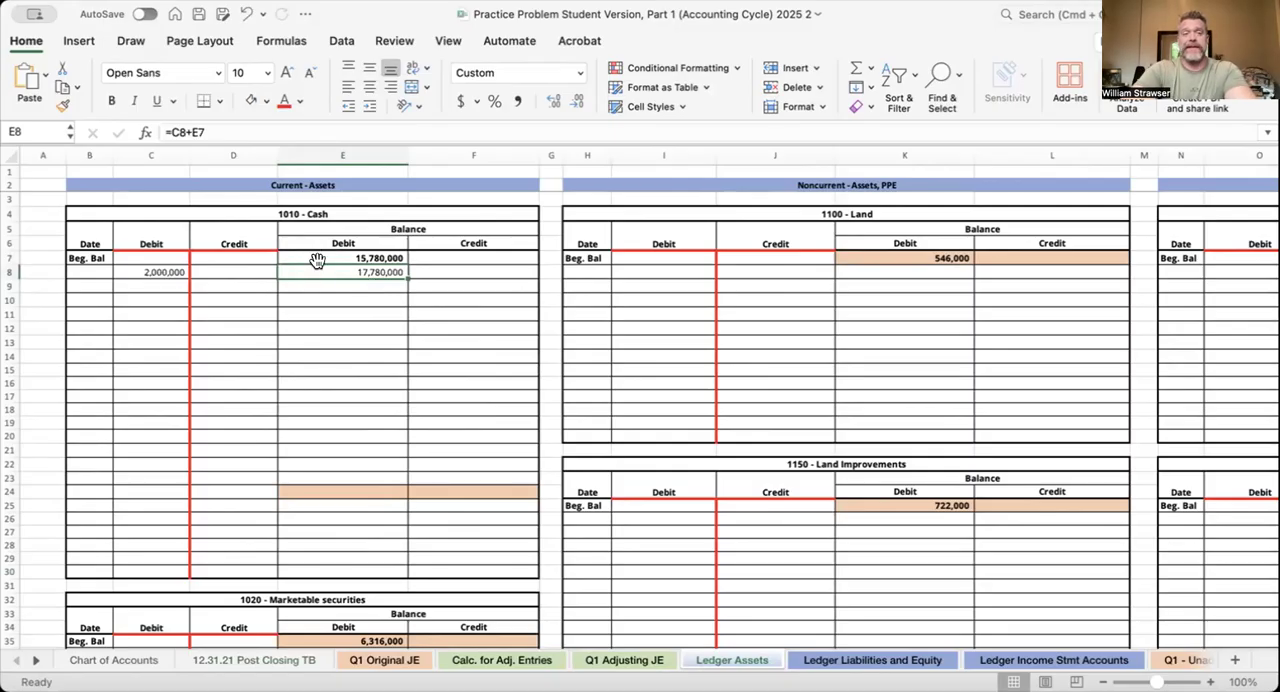
pyautogui.click(155, 272)
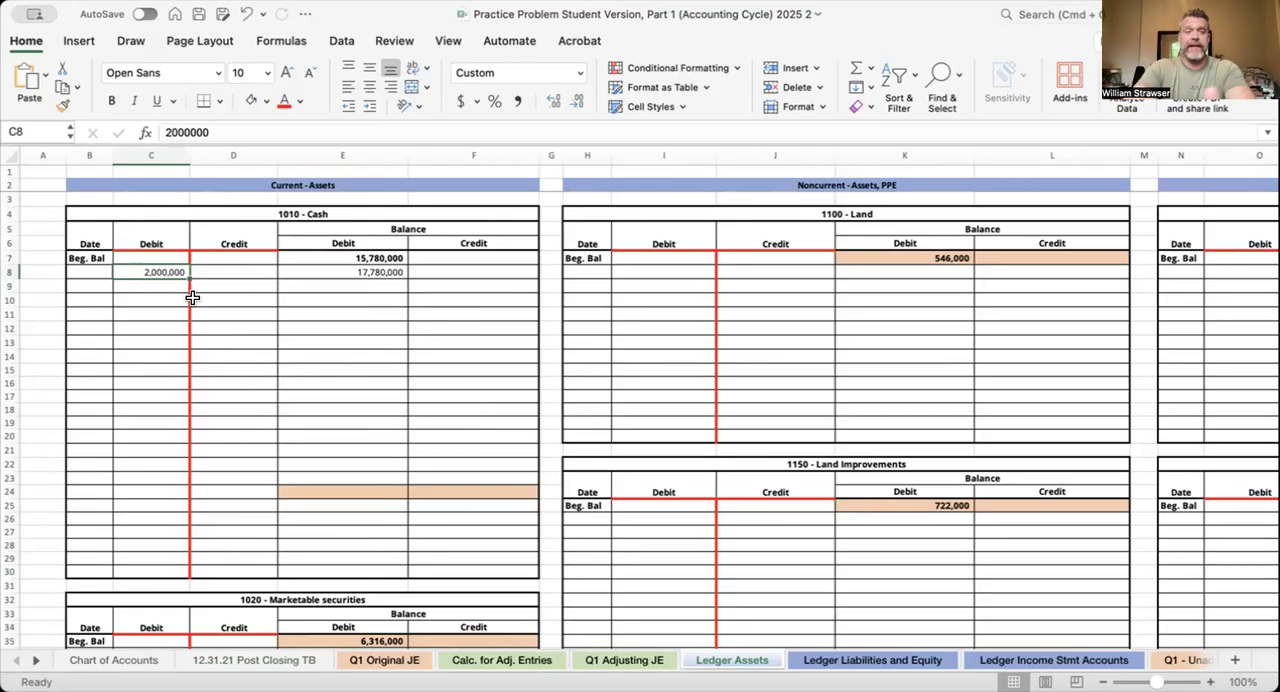
pyautogui.click(370, 272)
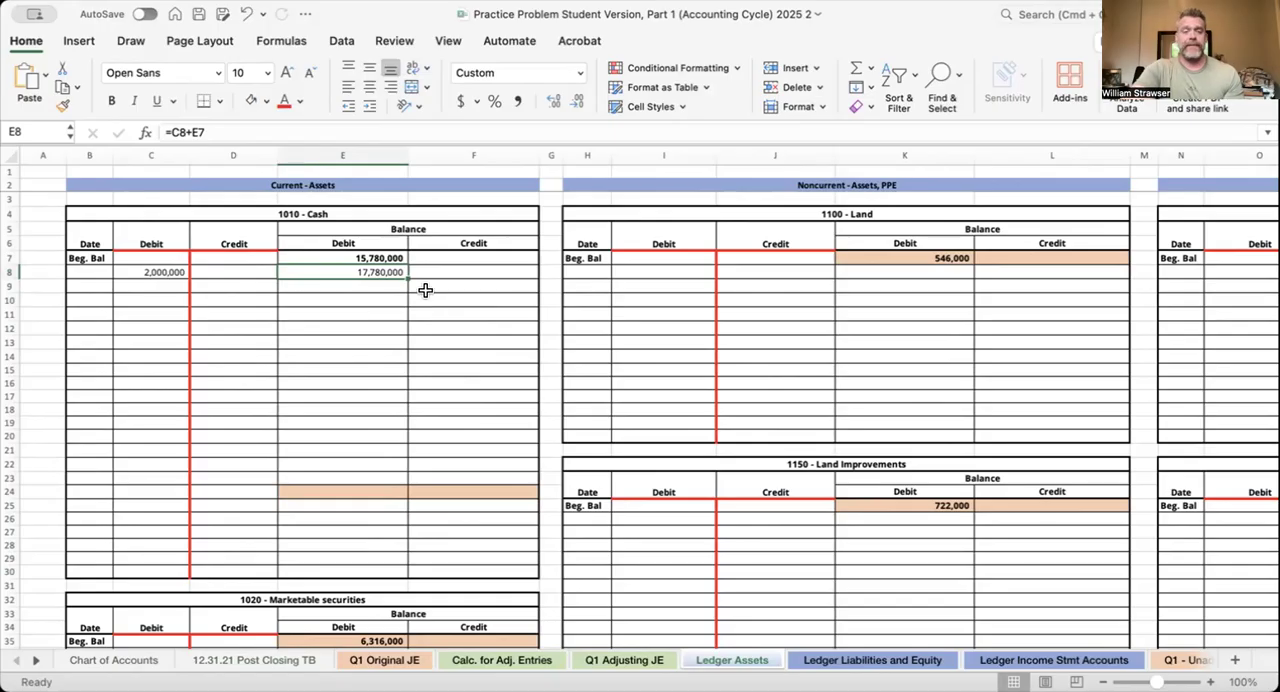
pyautogui.click(244, 283)
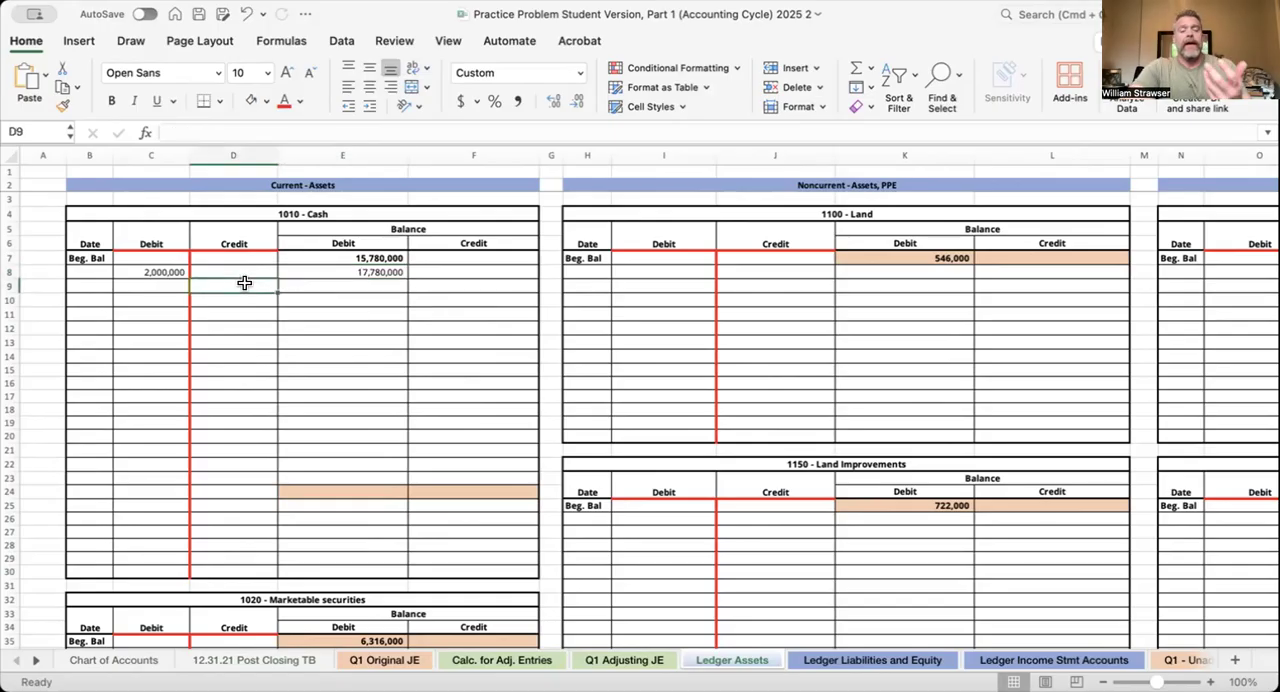
# Clear the sample debit in C8 and the balance formula in E8 of the Cash ledger
pyautogui.click(180, 274)
pyautogui.press('Delete')
pyautogui.press('Right')
pyautogui.press('Right')
pyautogui.press('Delete')
# Look over the remaining asset ledgers, the Ledger Liabilities and Equity sheet, and the Ledger Income Stmt Accounts sheet
pyautogui.scroll(-10, 553, 339)
pyautogui.hscroll(3, 553, 339)
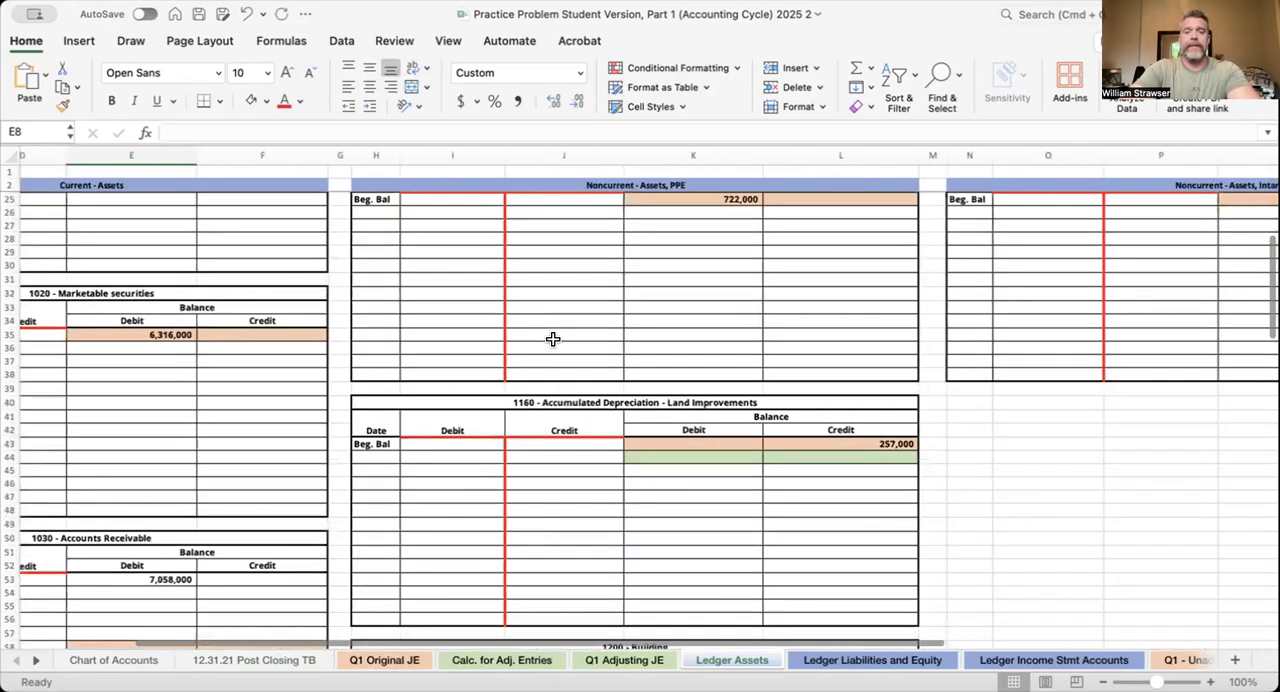
pyautogui.click(872, 660)
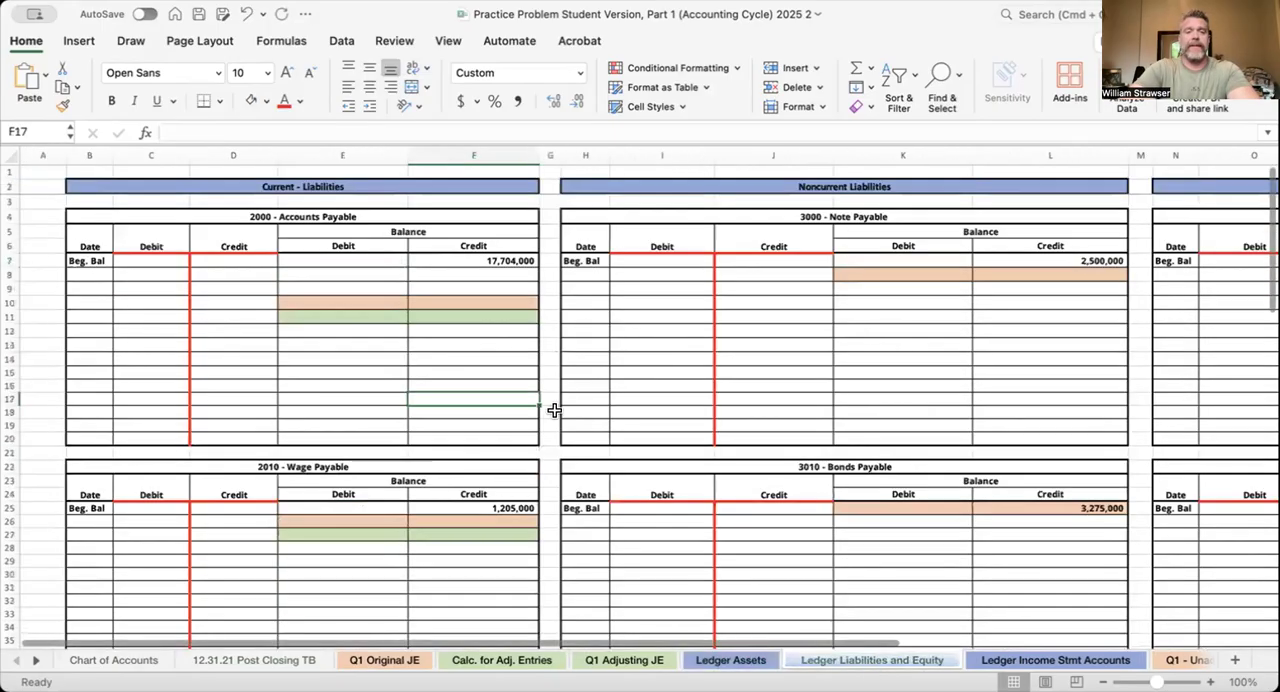
pyautogui.hscroll(10, 554, 410)
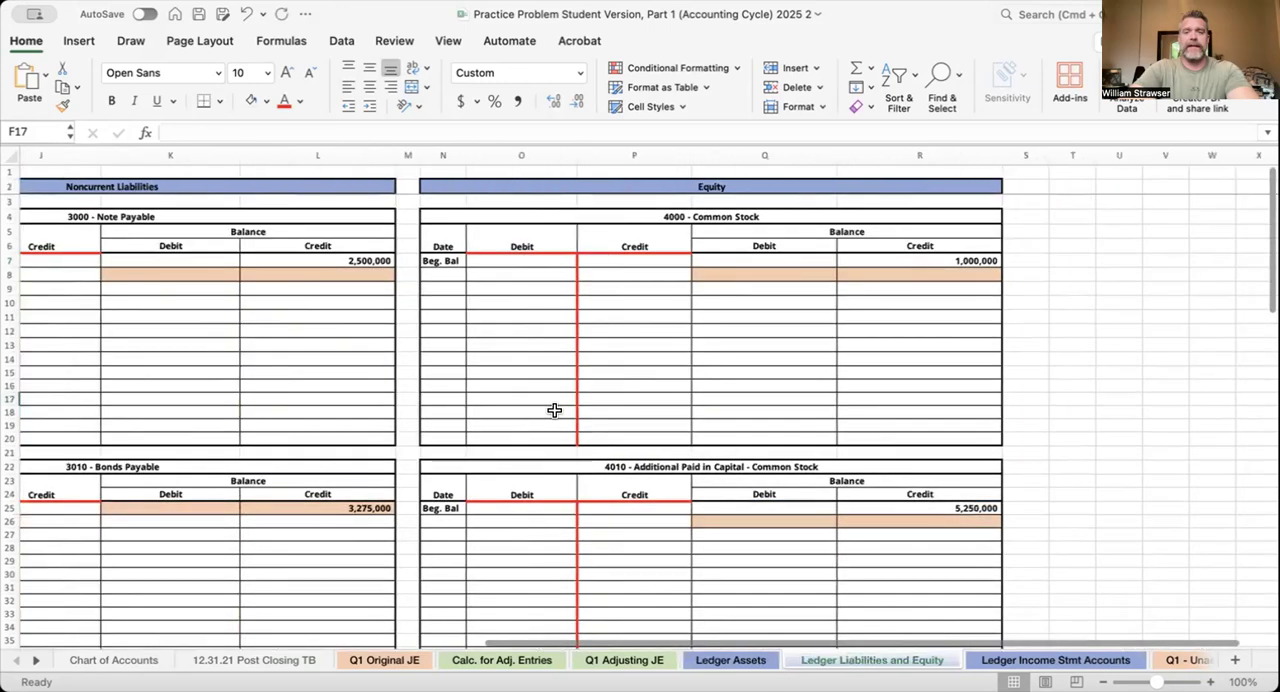
pyautogui.hscroll(-5, 554, 410)
pyautogui.click(1097, 660)
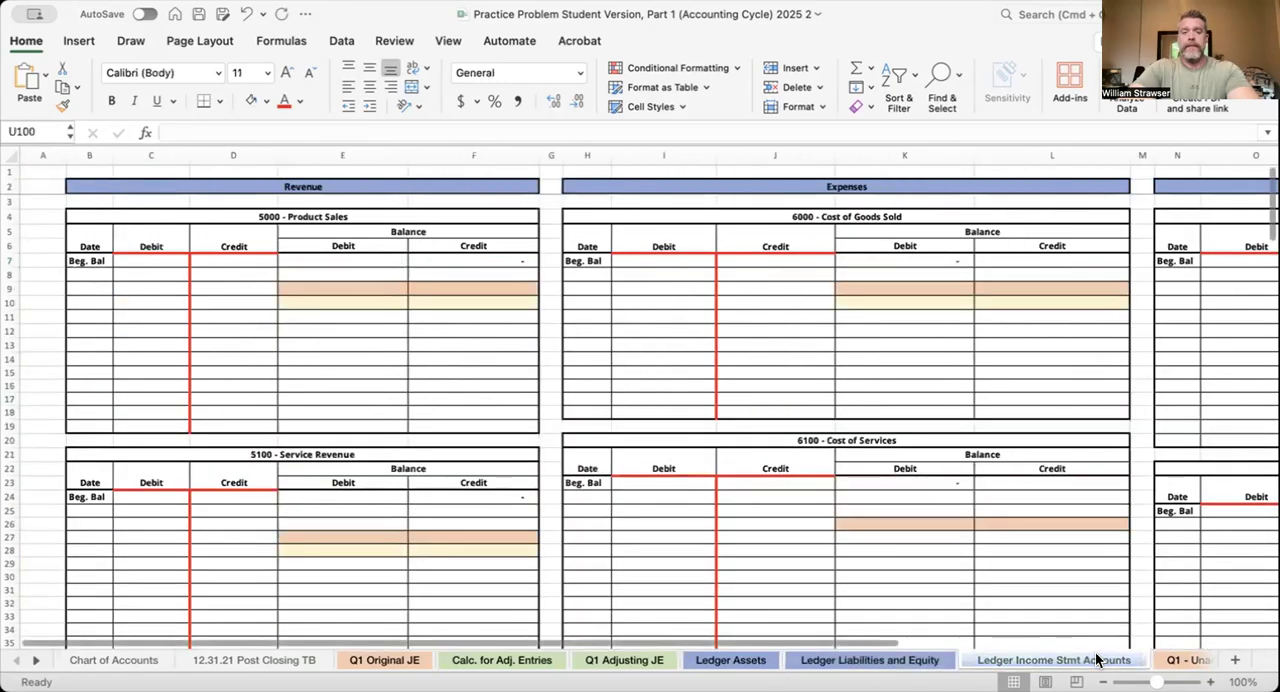
pyautogui.hscroll(6, 842, 415)
pyautogui.hscroll(-4, 842, 415)
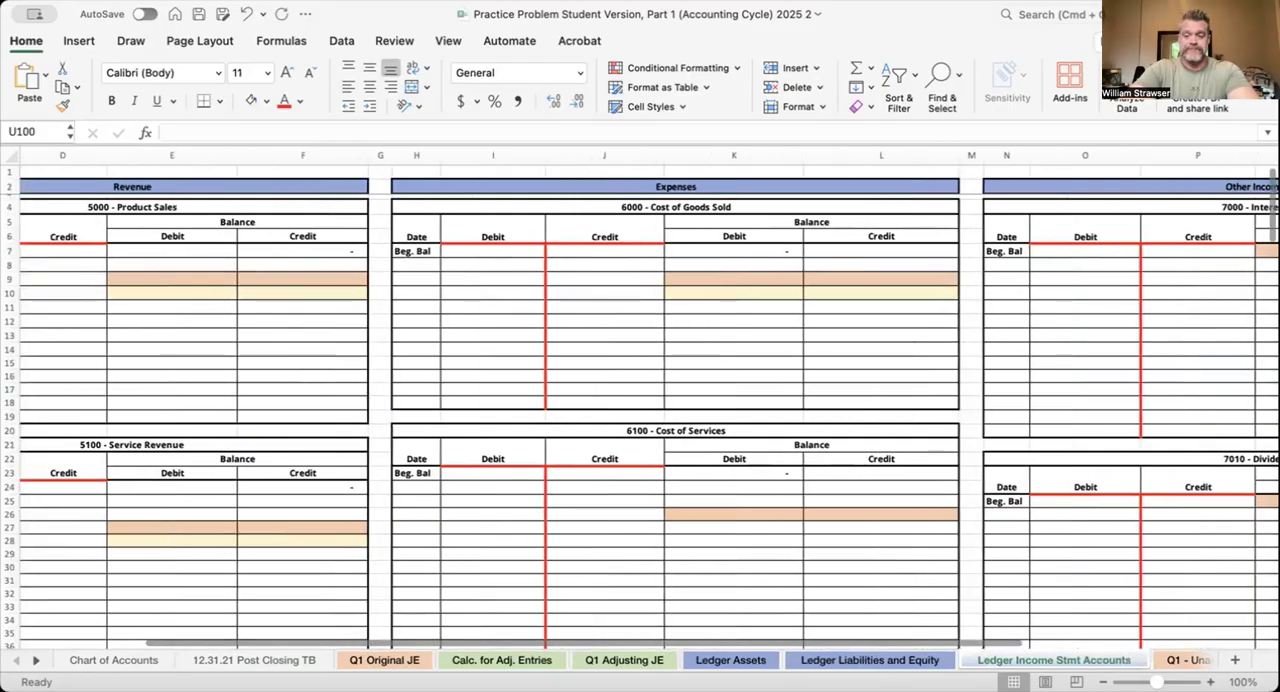
# On the Q1 - Unadjusted TB sheet, clear the leftover debit and credit amounts from Cash down through Unearned Revenue
pyautogui.click(1173, 660)
pyautogui.scroll(15, 768, 405)
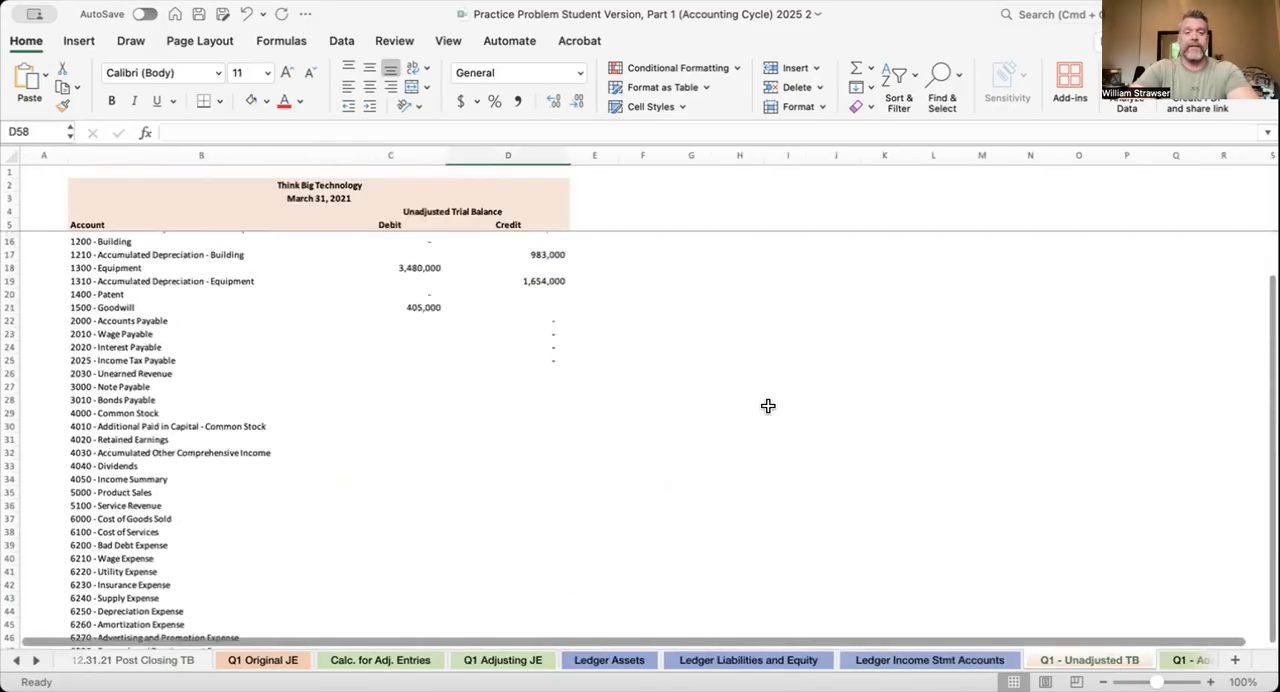
pyautogui.scroll(2, 768, 405)
pyautogui.moveTo(418, 237); pyautogui.dragTo(519, 494)
pyautogui.press('Delete')
pyautogui.click(698, 494)
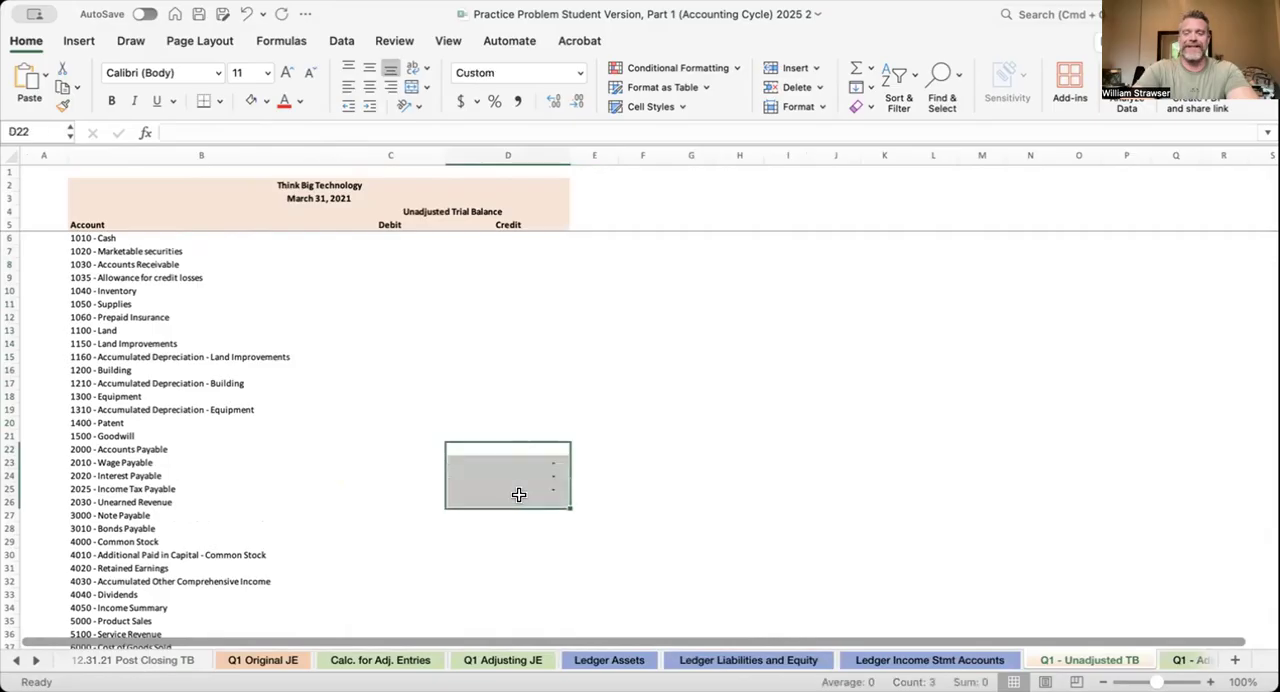
pyautogui.press('Delete')
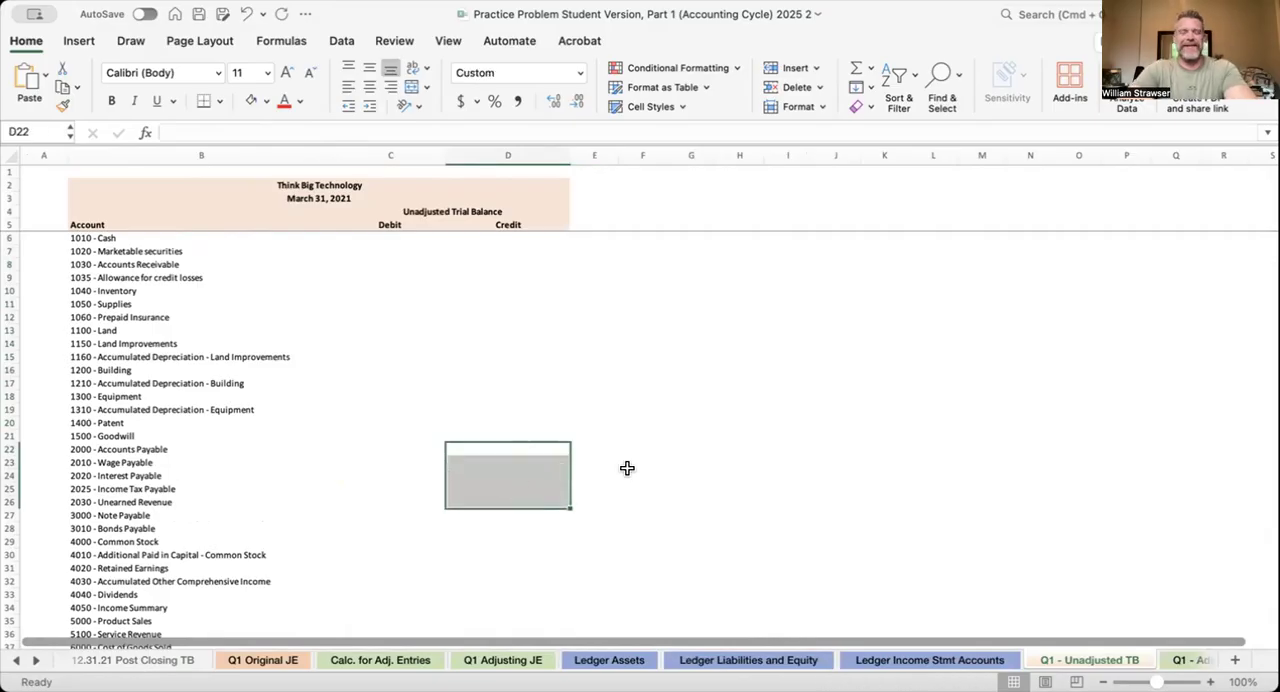
# Look through the Q1 - Adjusted TB, Financial Statement, Closing Entries and 3.31.22 Post Closing TB sheets
pyautogui.click(1188, 660)
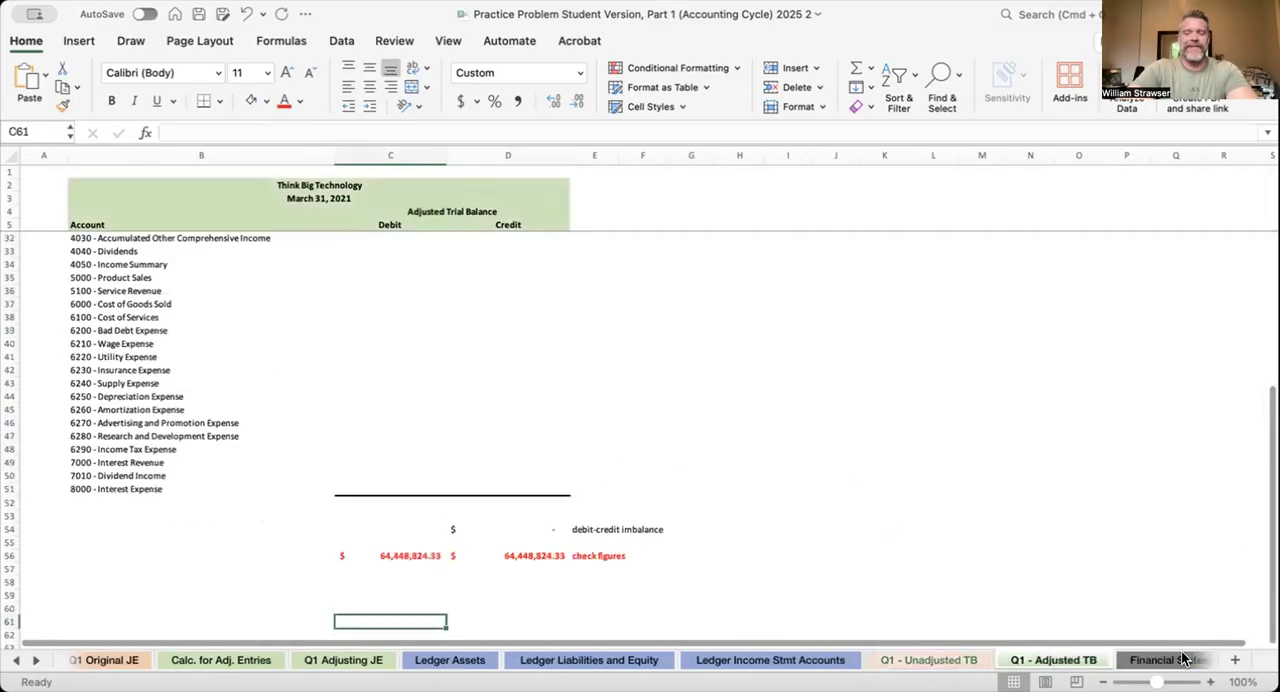
pyautogui.scroll(9, 726, 405)
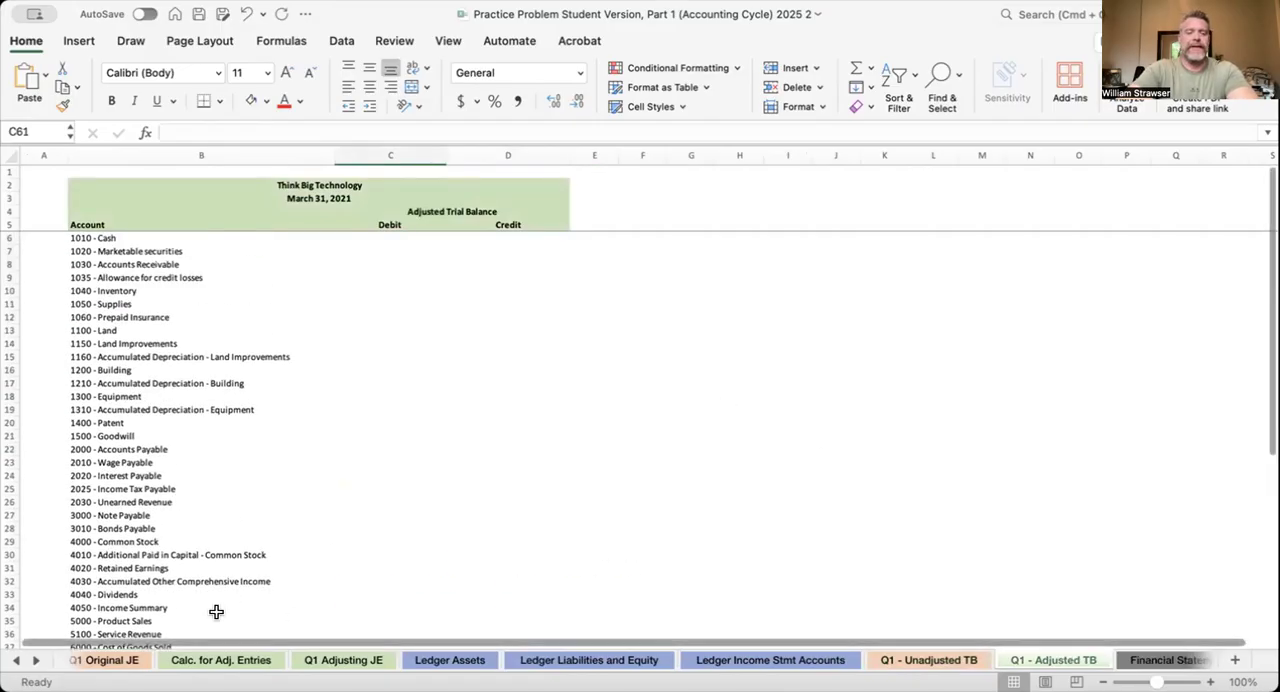
pyautogui.click(1163, 661)
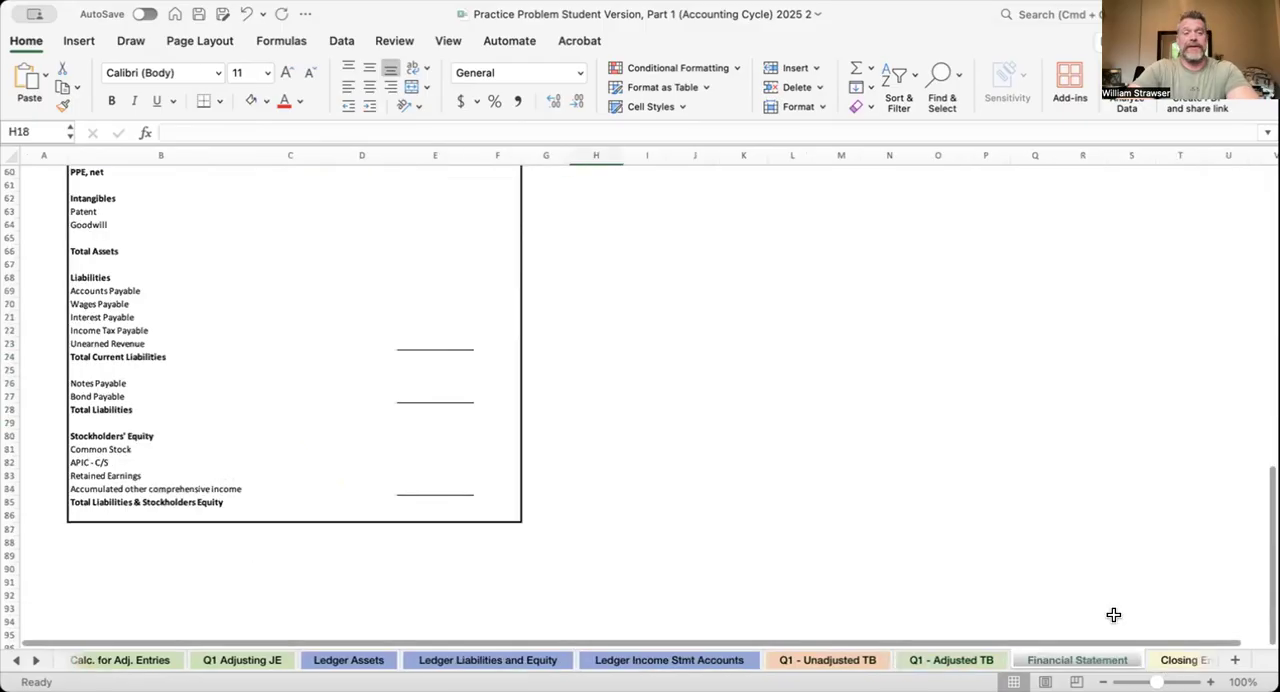
pyautogui.scroll(15, 1034, 478)
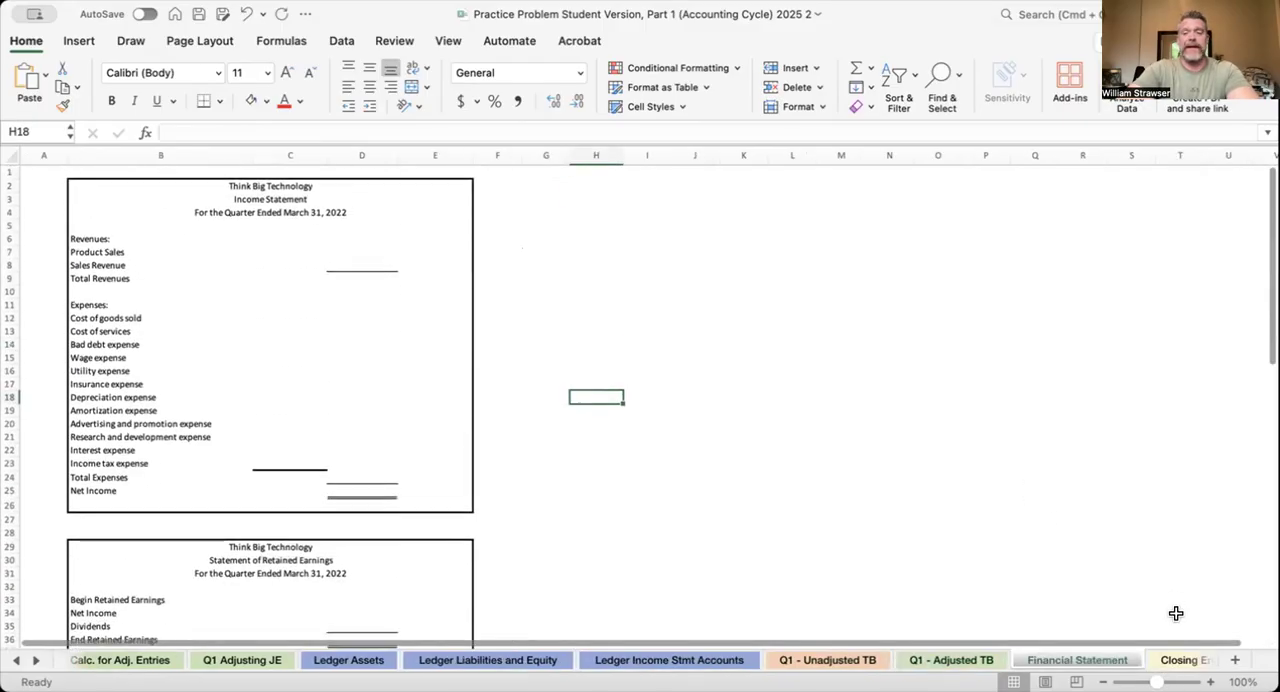
pyautogui.click(1180, 660)
pyautogui.click(1174, 661)
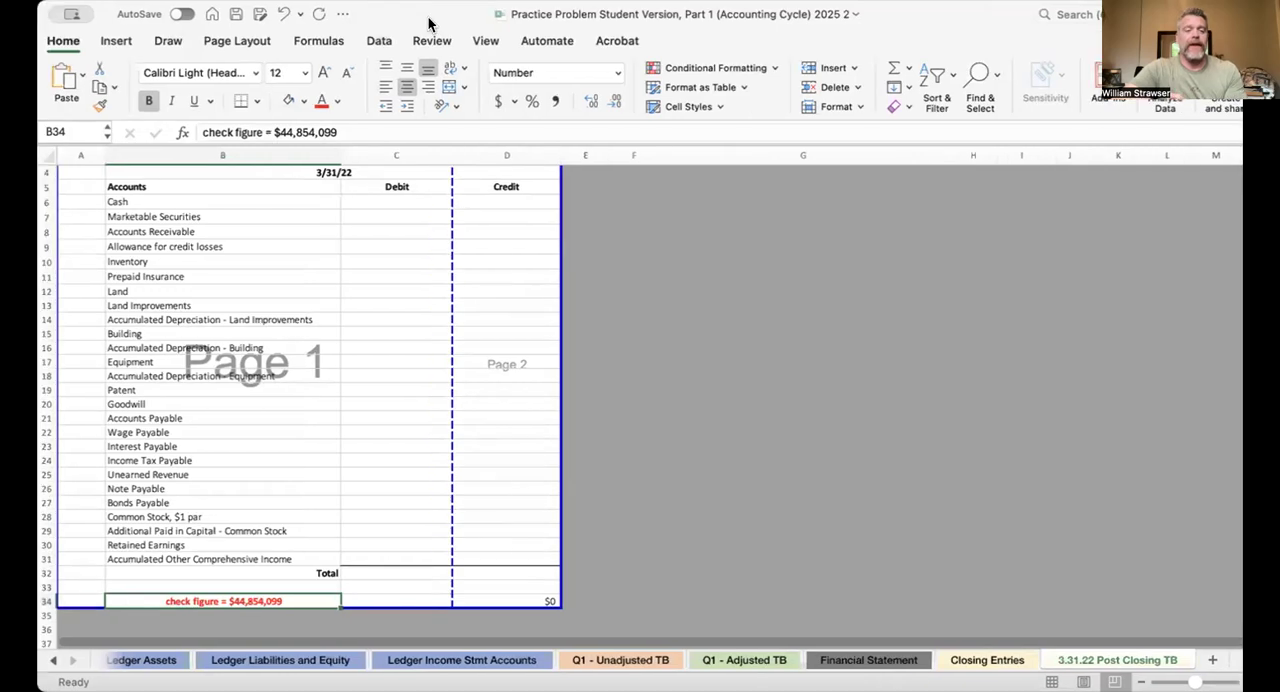
# Go back through the trial balance and ledger sheets to Calc. for Adj. Entries, Q1 Adjusting JE and Q1 Original JE
pyautogui.click(410, 660)
pyautogui.click(616, 660)
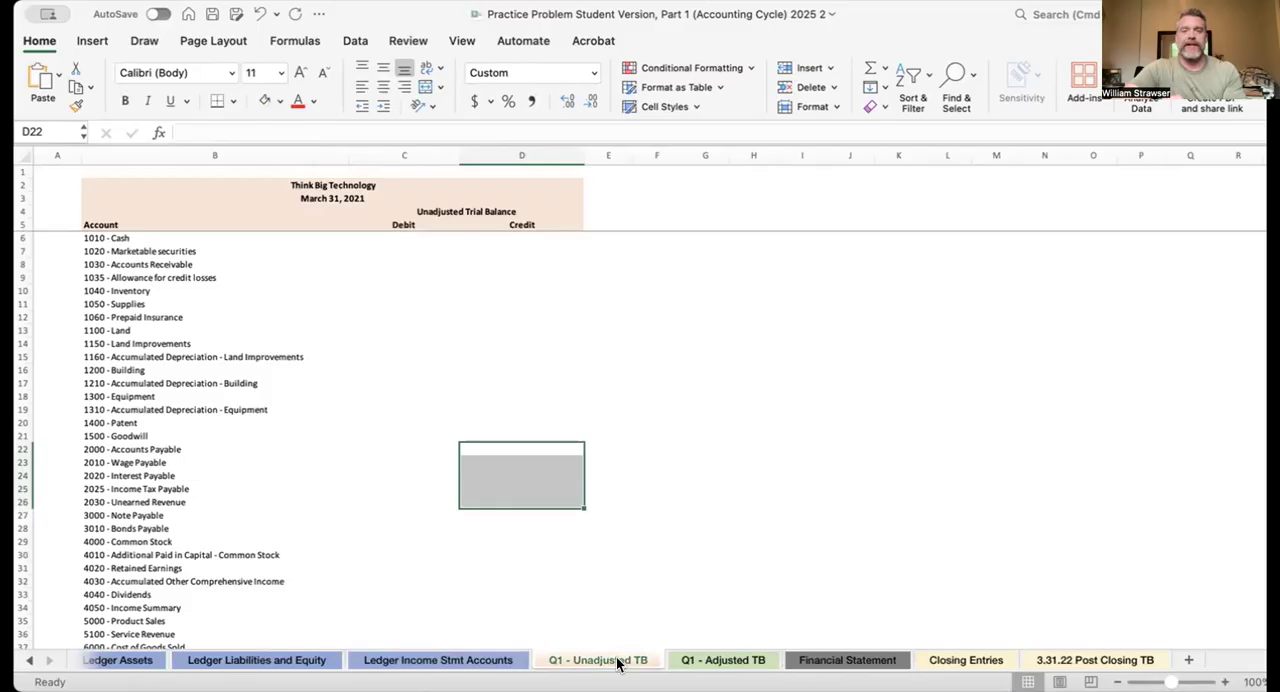
pyautogui.click(490, 662)
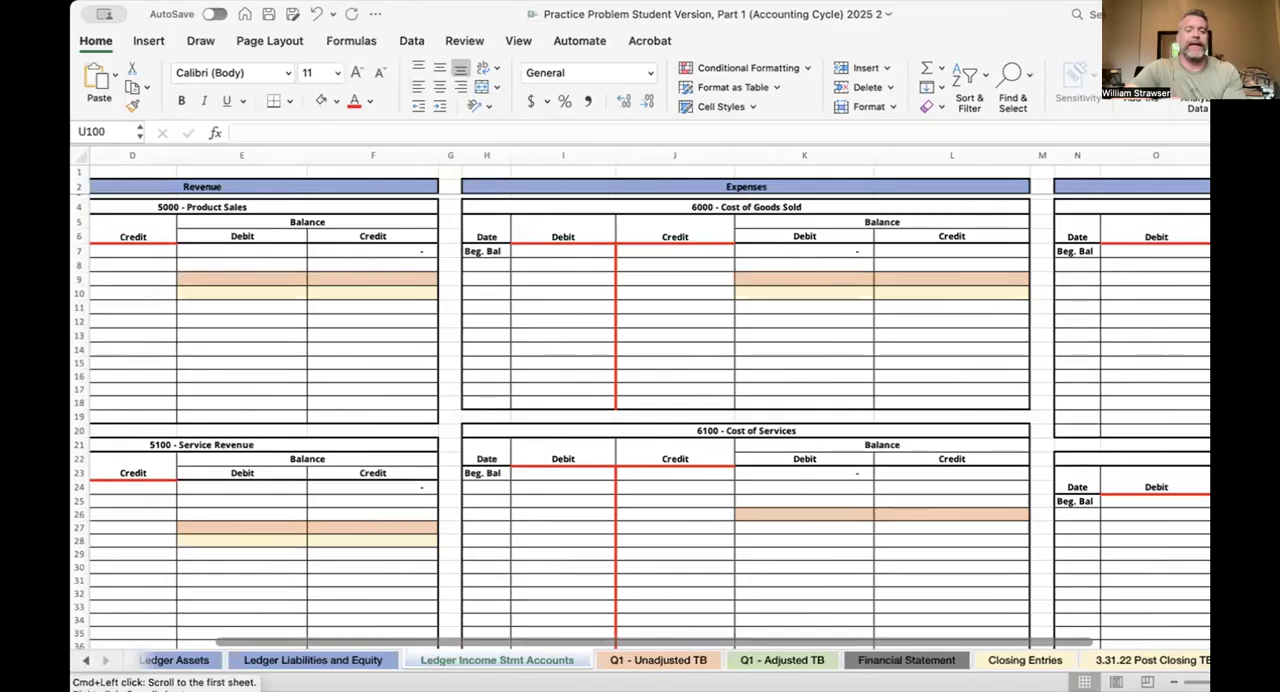
pyautogui.click(80, 661)
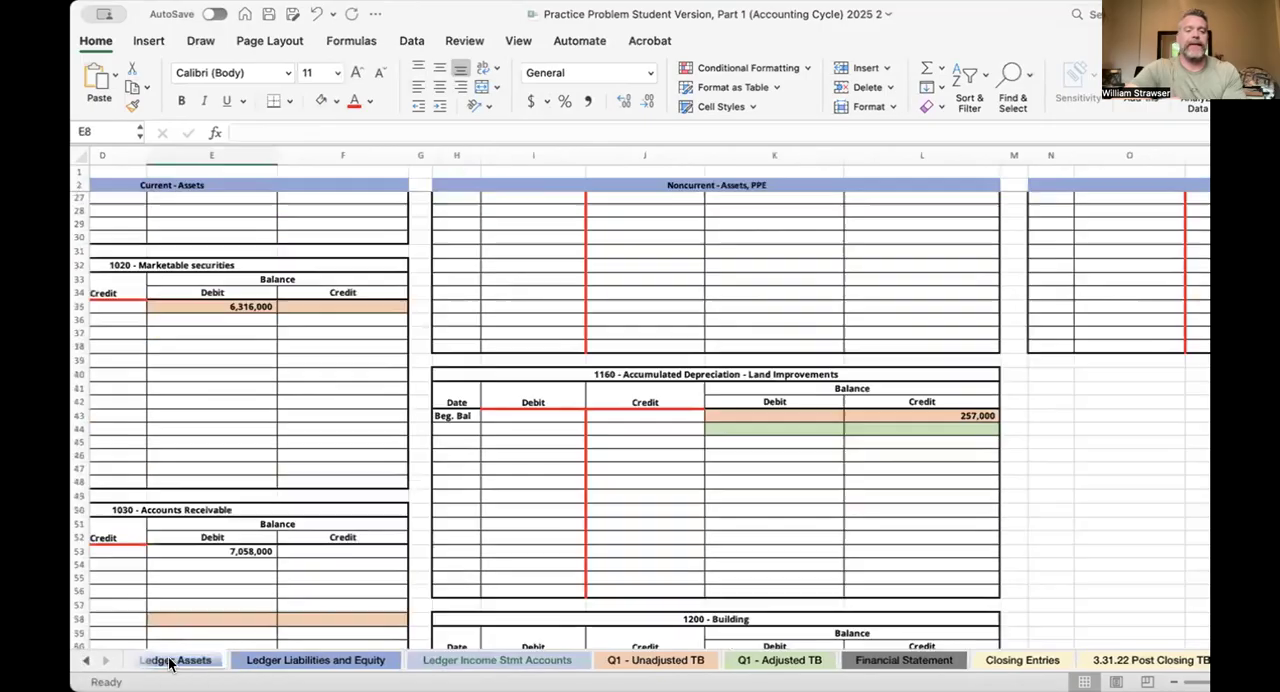
pyautogui.click(80, 661)
pyautogui.click(80, 661)
pyautogui.click(80, 661)
pyautogui.click(80, 661)
pyautogui.click(600, 661)
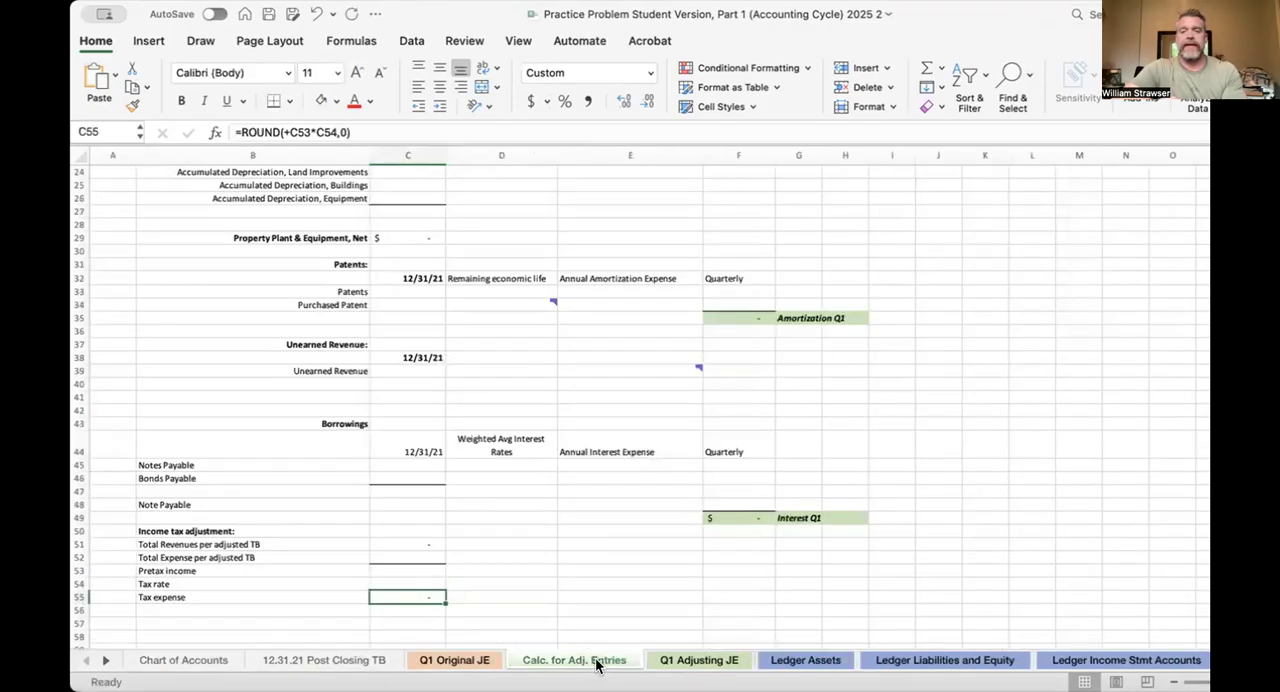
pyautogui.click(698, 660)
pyautogui.click(568, 661)
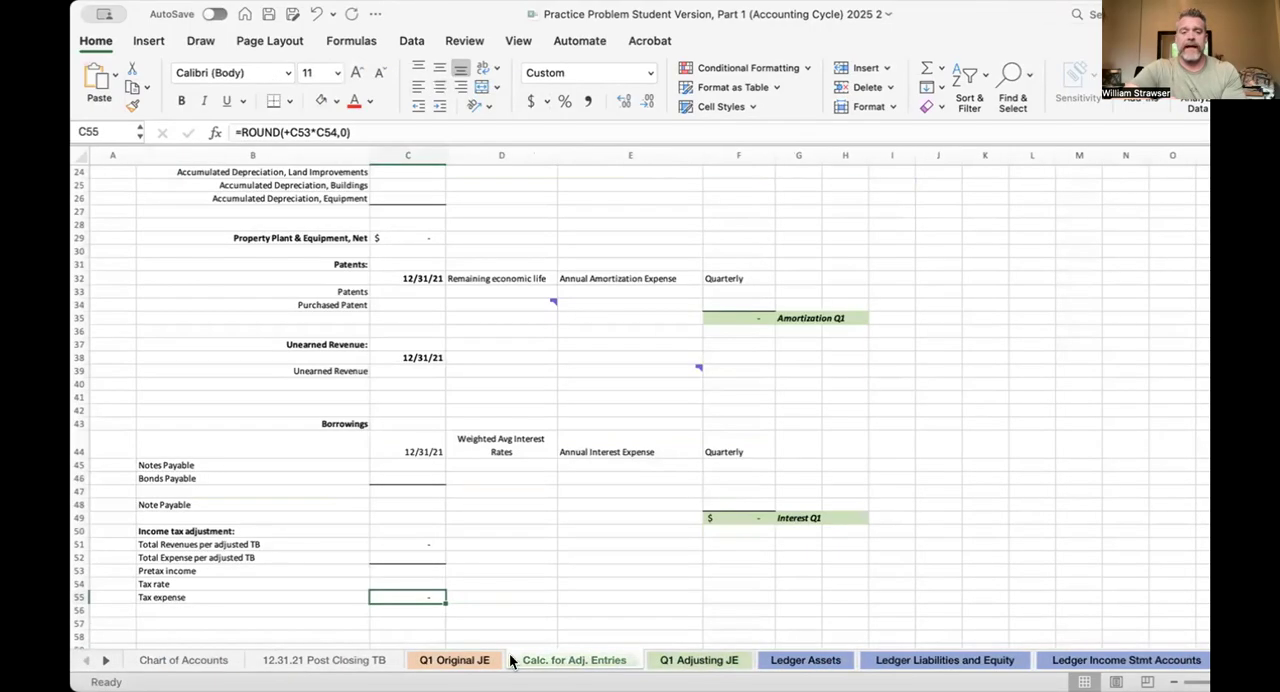
pyautogui.click(463, 660)
# Examine the Chart of Accounts for each account's number, title, type, classification and financial statement
pyautogui.click(219, 661)
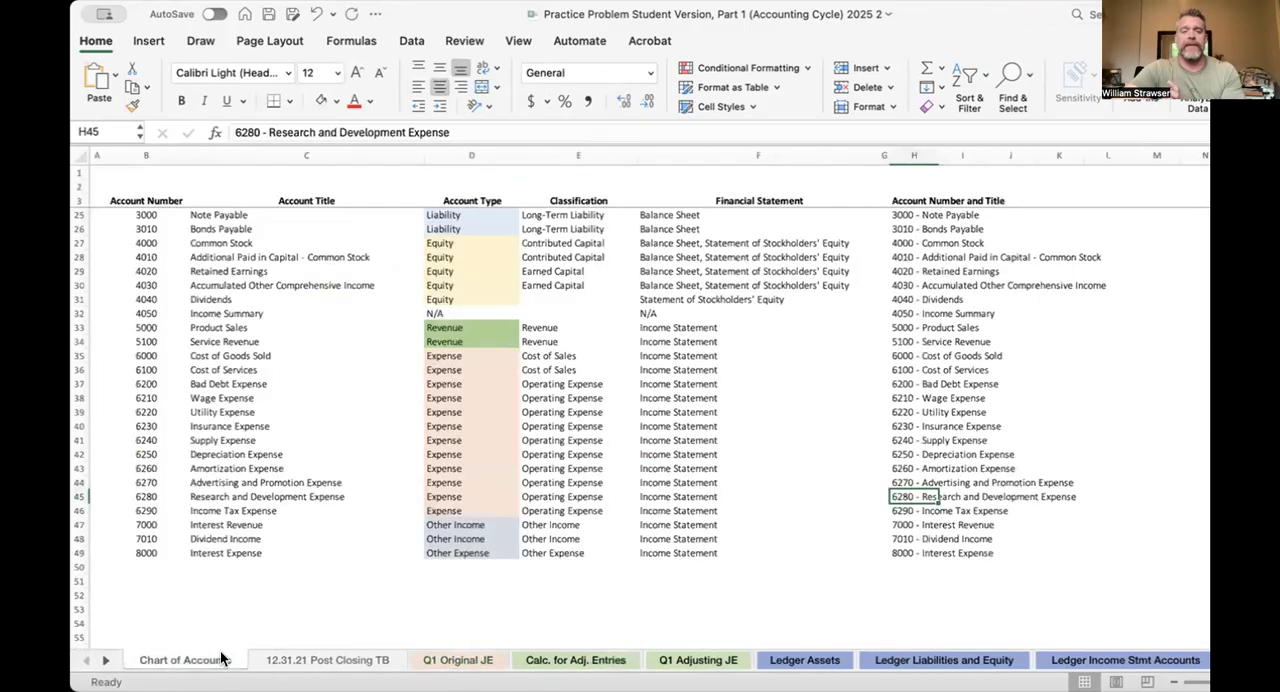
pyautogui.scroll(10, 643, 533)
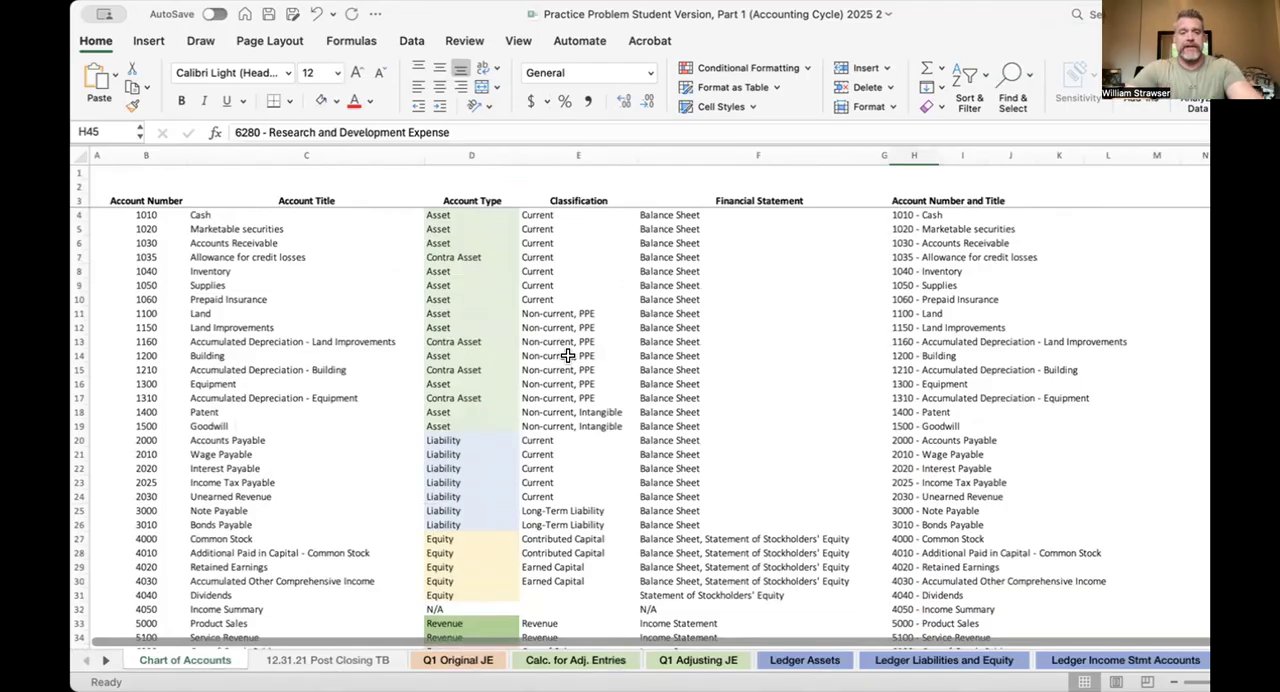
pyautogui.scroll(-5, 651, 393)
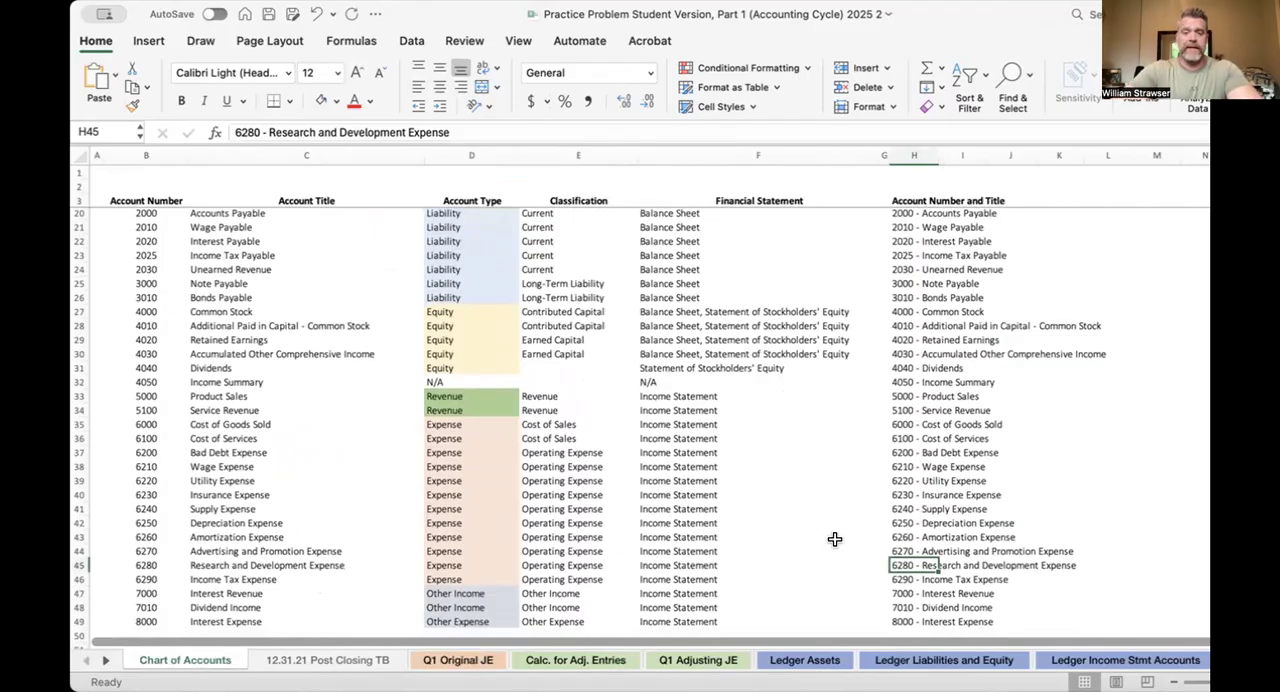
pyautogui.scroll(-2, 707, 441)
pyautogui.scroll(2, 707, 441)
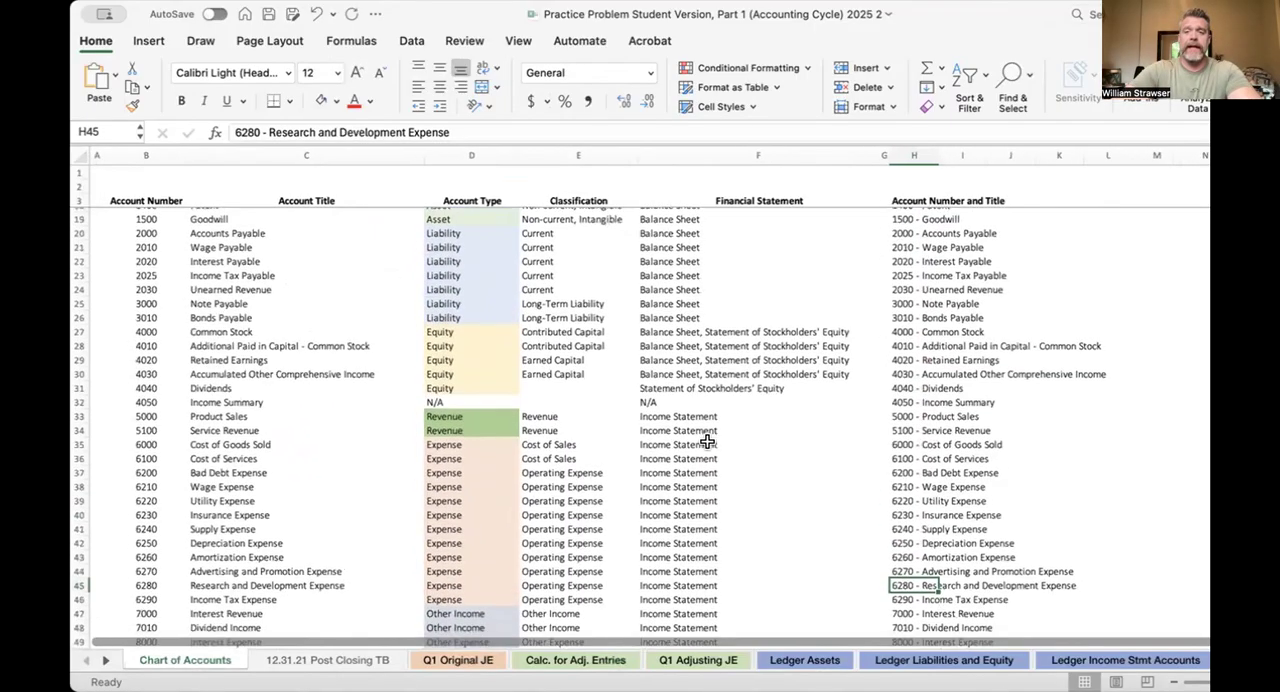
pyautogui.scroll(5, 707, 441)
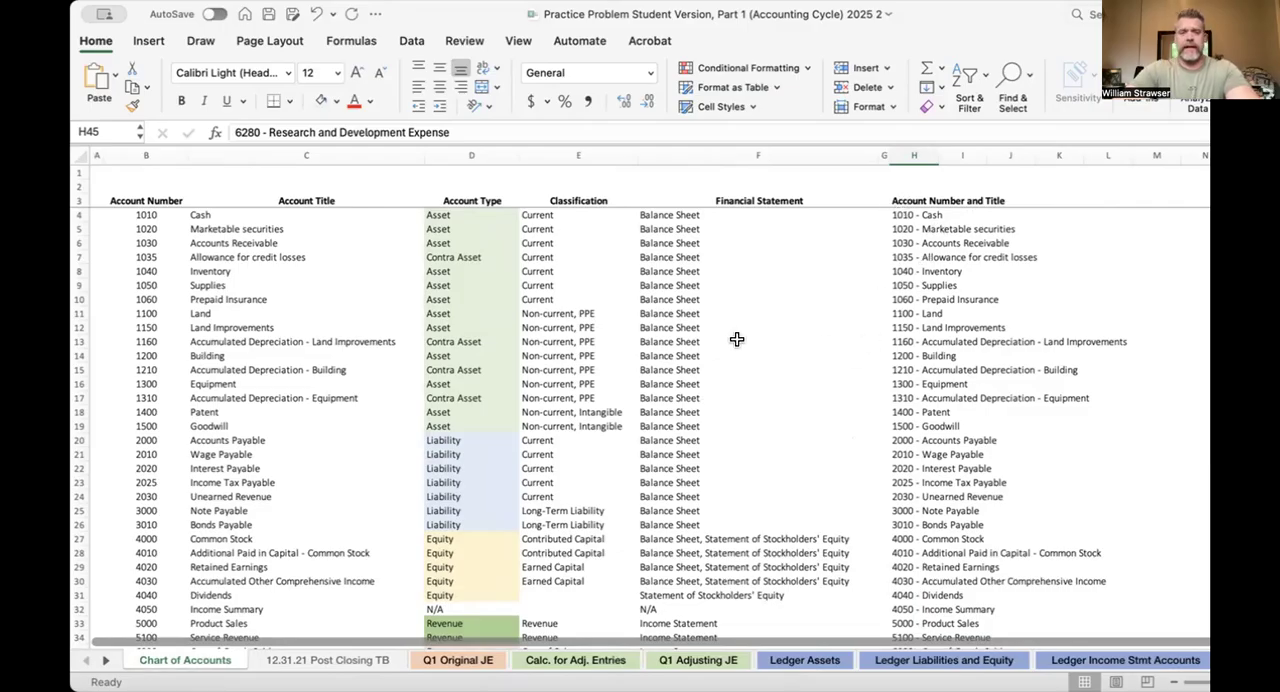
# Open the Q1 Original JE sheet, and read the first-quarter 2022 transactions in the Word problem document, starting with the January 1 stock issuance
pyautogui.click(462, 660)
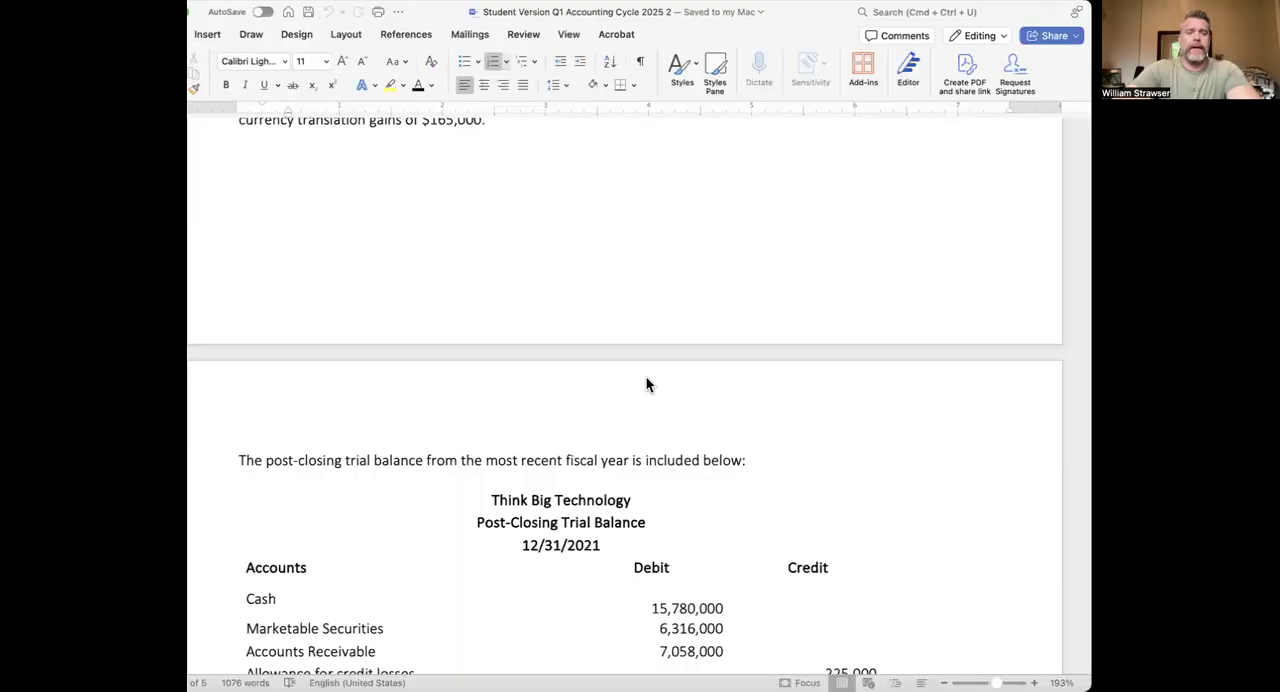
pyautogui.scroll(-15, 646, 377)
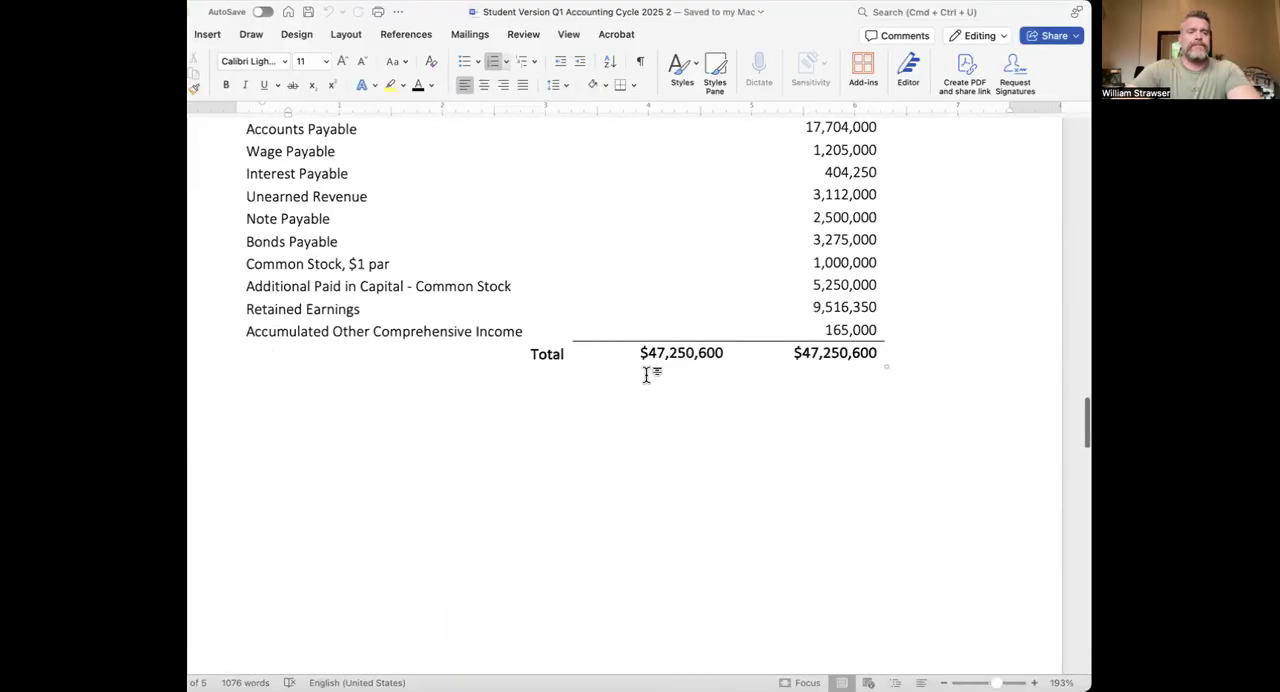
pyautogui.scroll(3, 357, 252)
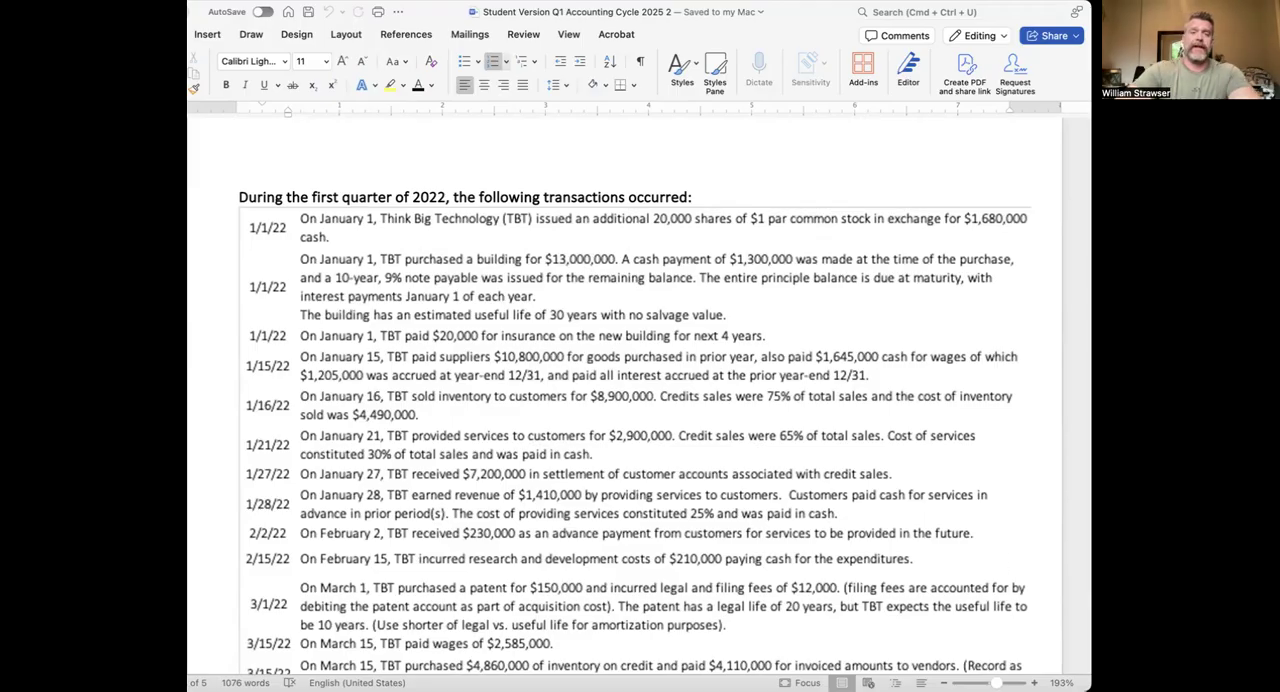
# Switch back to the Excel workbook and set the debit account of transaction 1 to 1010 - Cash
pyautogui.press('super+Tab')
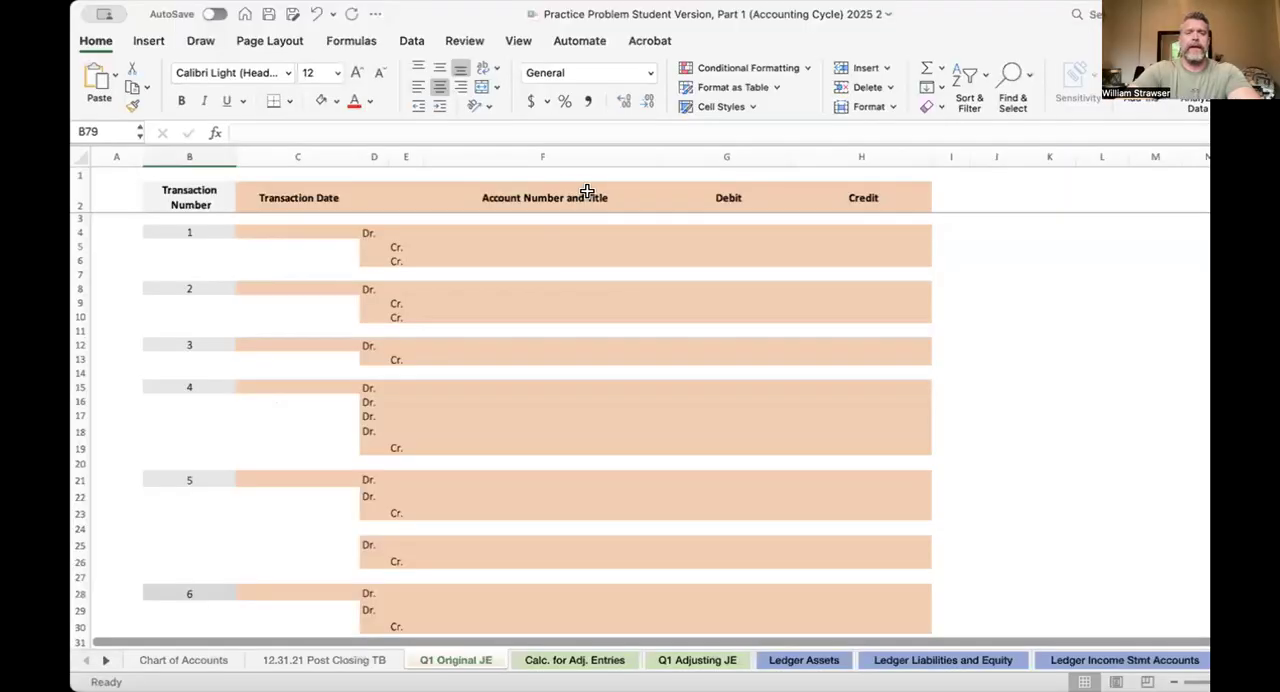
pyautogui.click(540, 232)
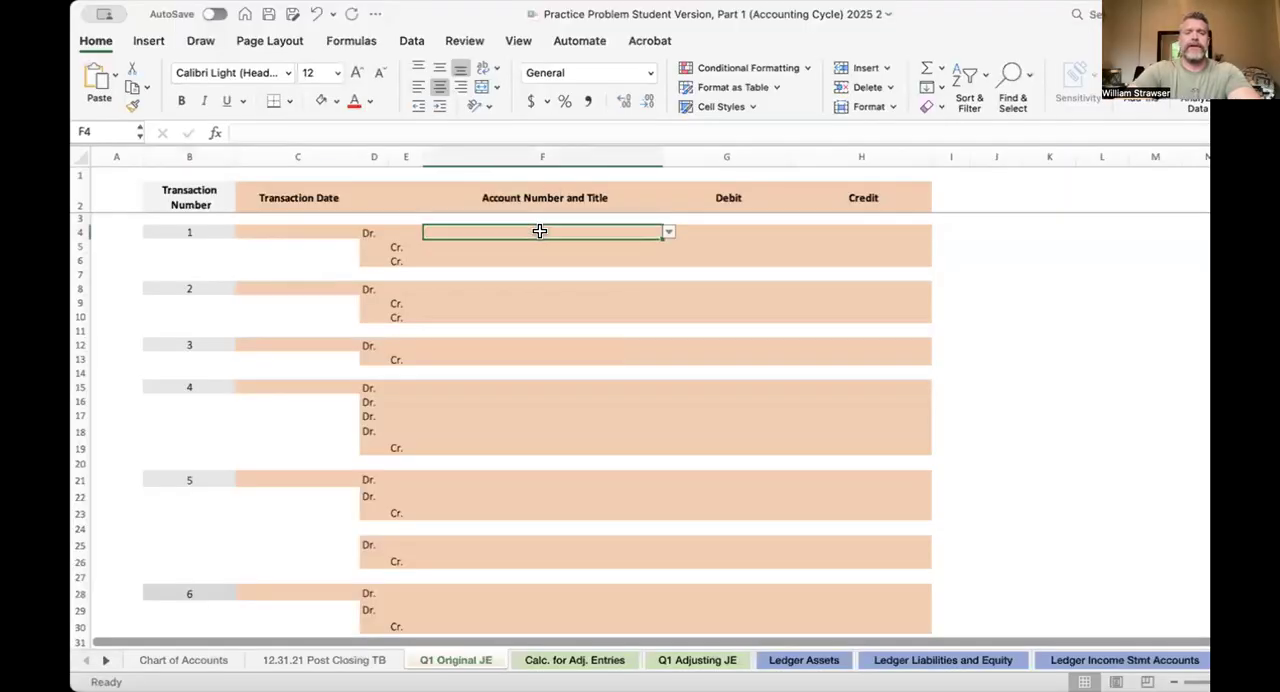
pyautogui.click(659, 242)
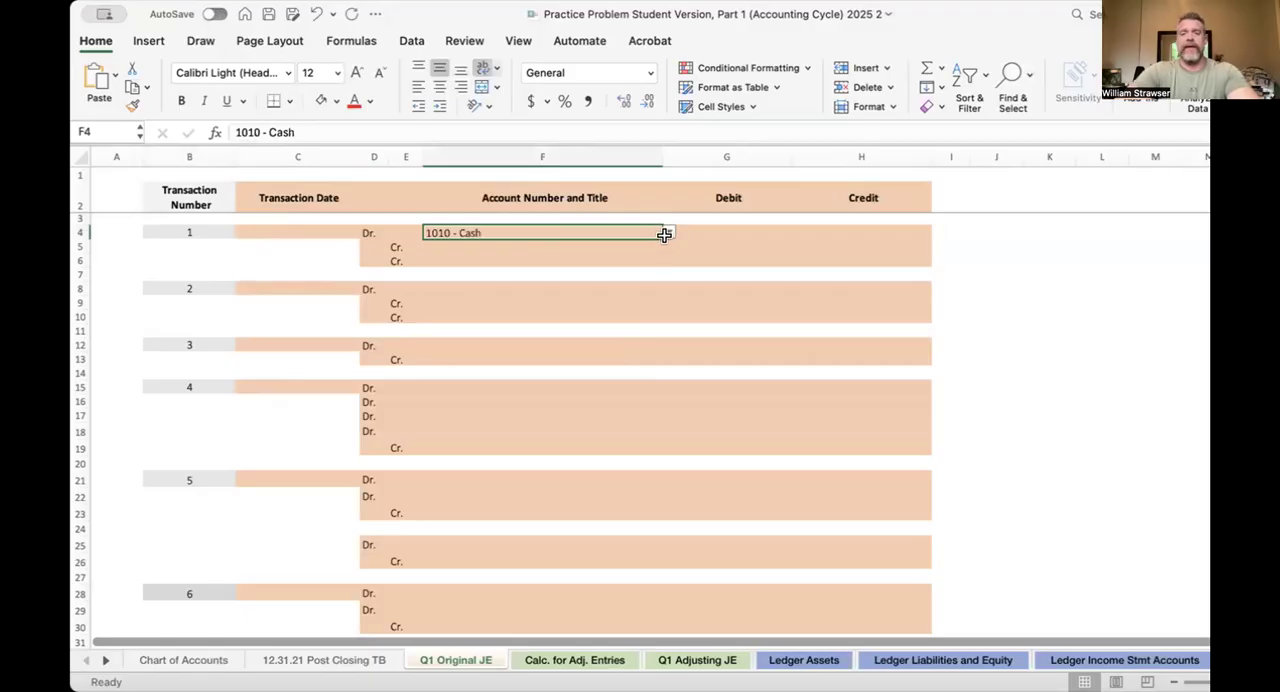
# Browse the account choices available for transaction 1's debit line, from the assets down through the expenses
pyautogui.click(668, 232)
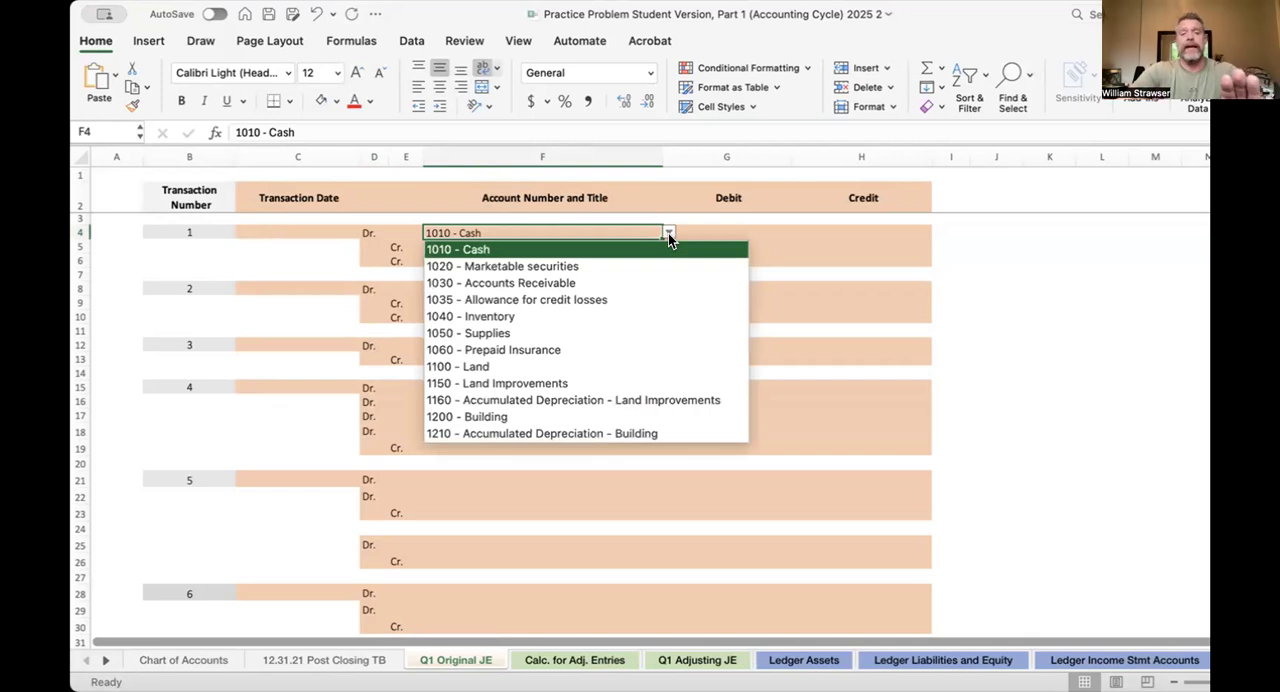
pyautogui.scroll(-6, 655, 318)
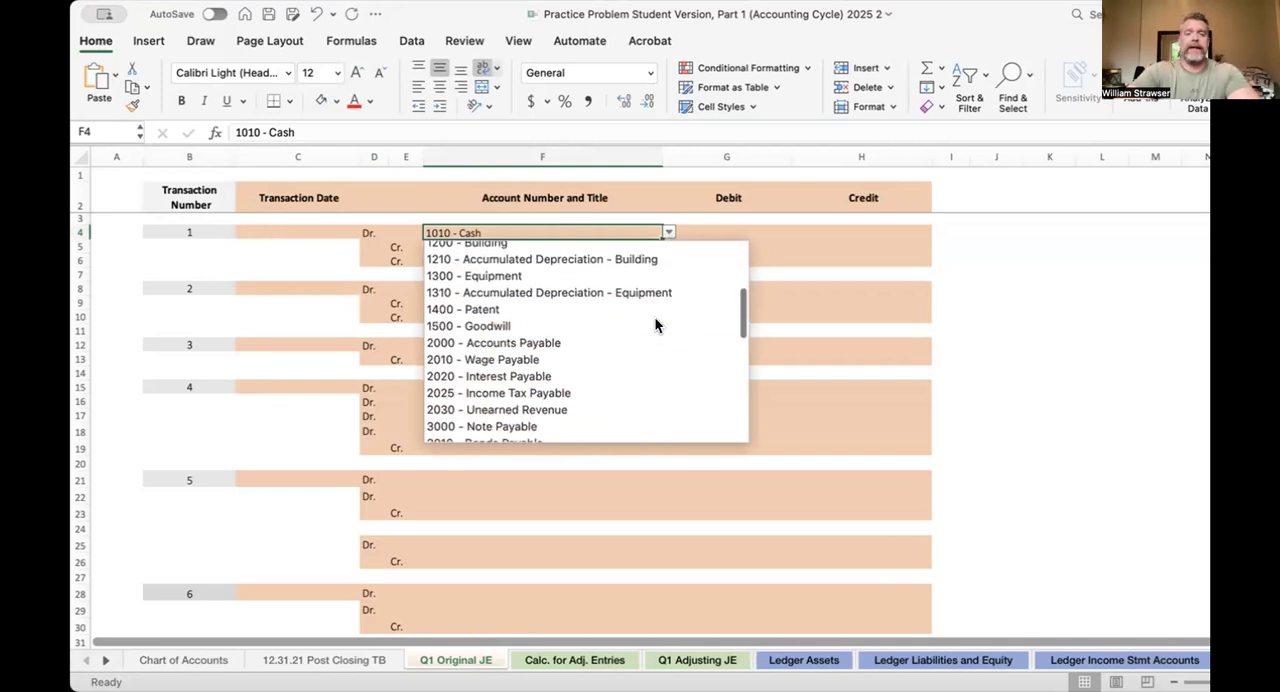
pyautogui.scroll(-5, 654, 316)
pyautogui.scroll(12, 655, 318)
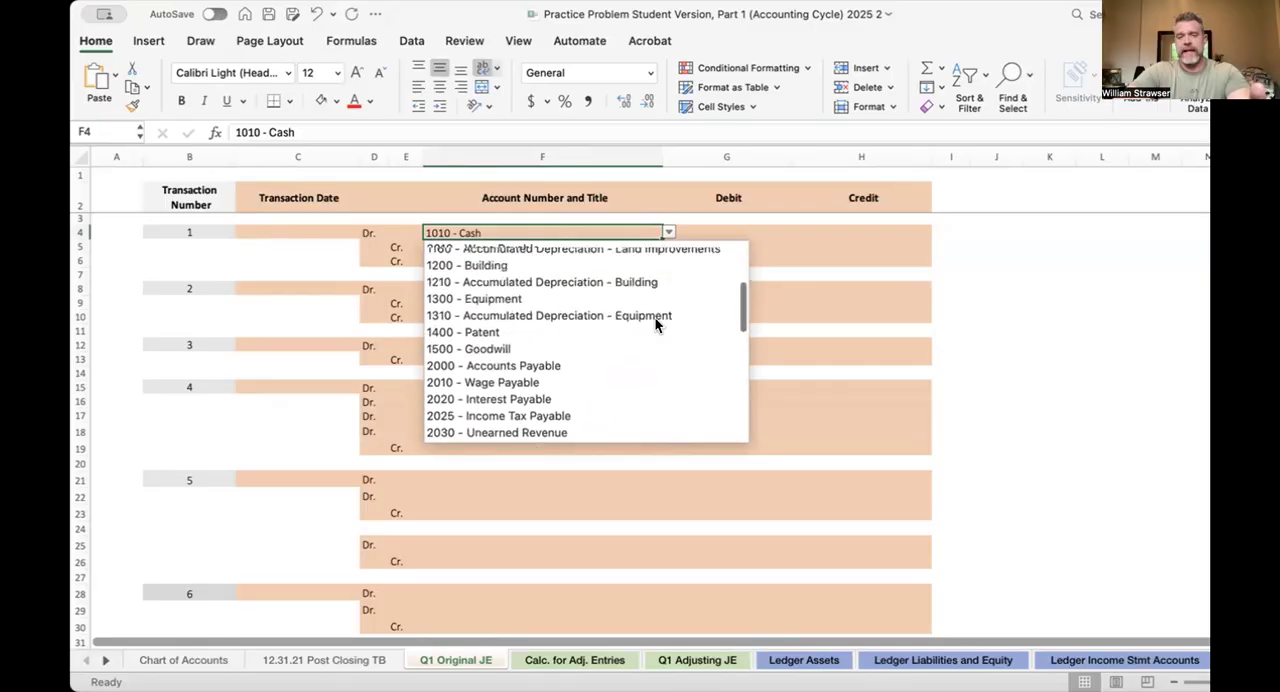
pyautogui.scroll(-5, 655, 318)
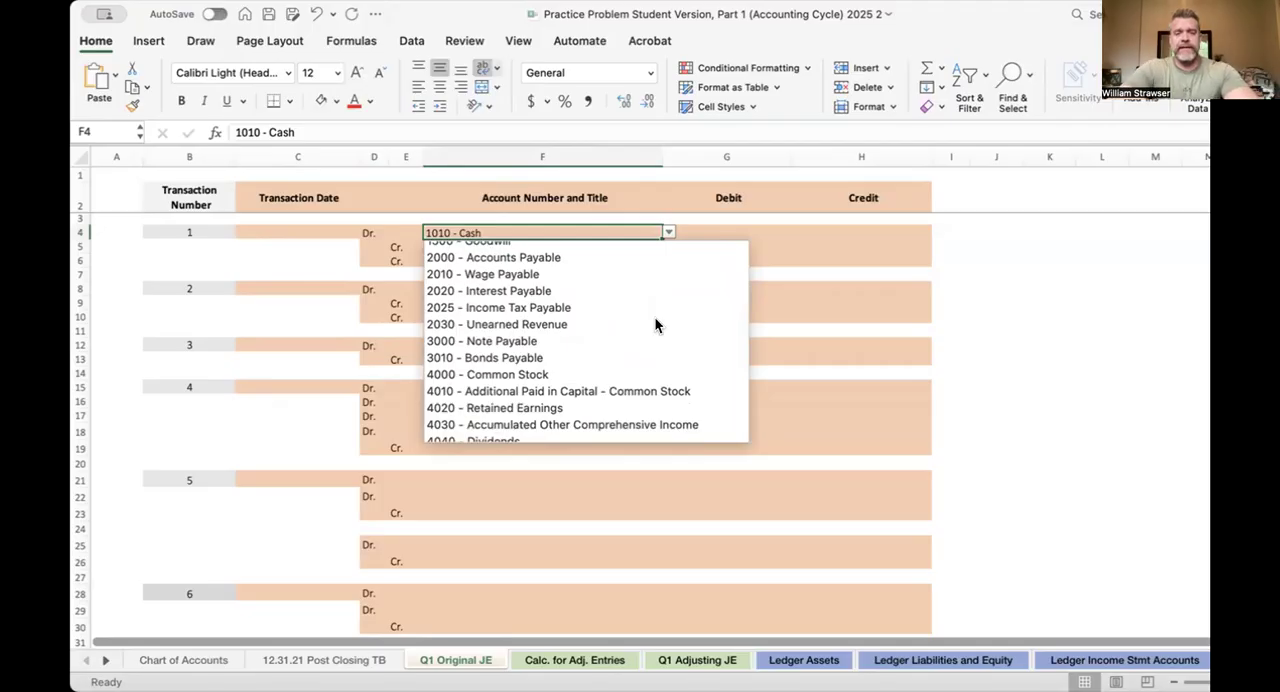
pyautogui.scroll(-7, 655, 318)
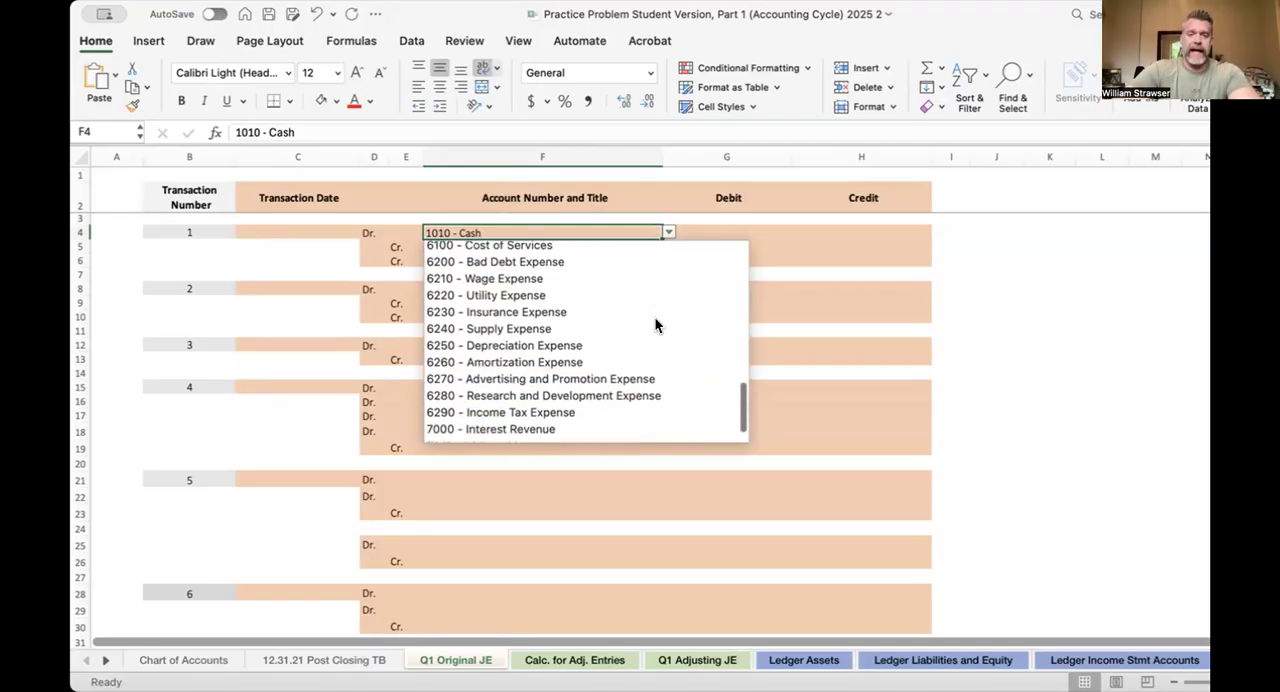
pyautogui.click(667, 232)
# Enter a debit of 1,680,000 for Cash in transaction 1
pyautogui.click(750, 231)
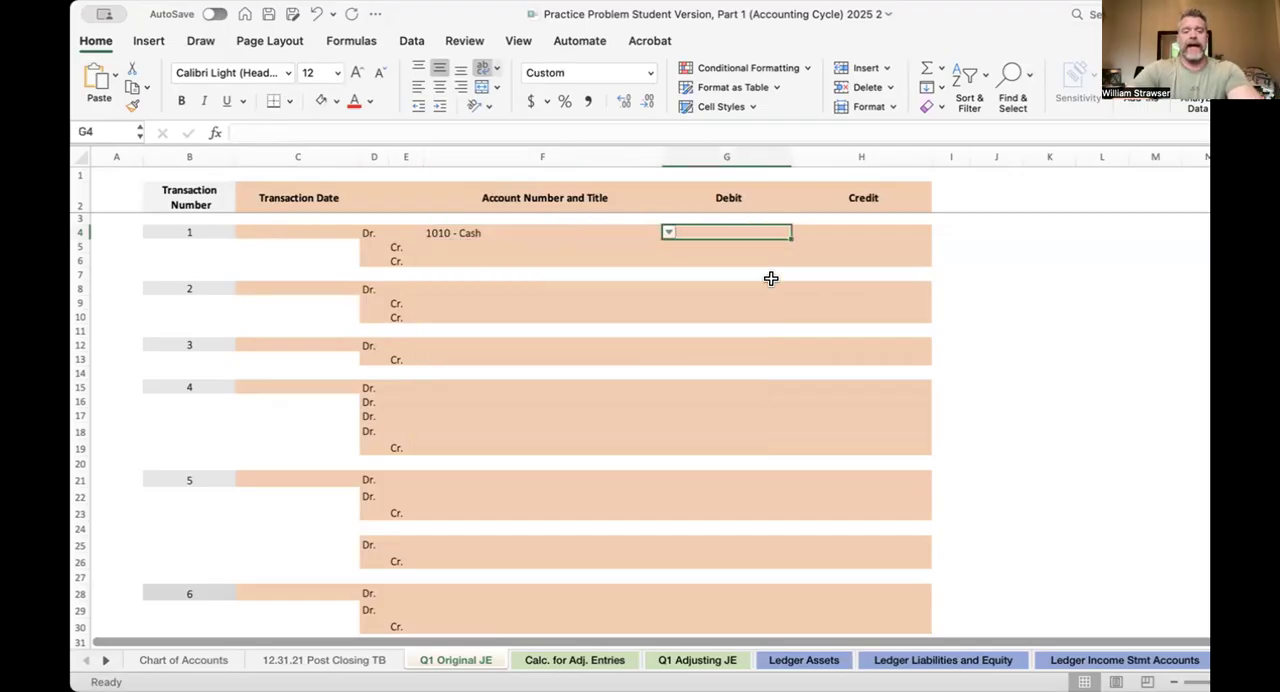
pyautogui.write('1,680,')
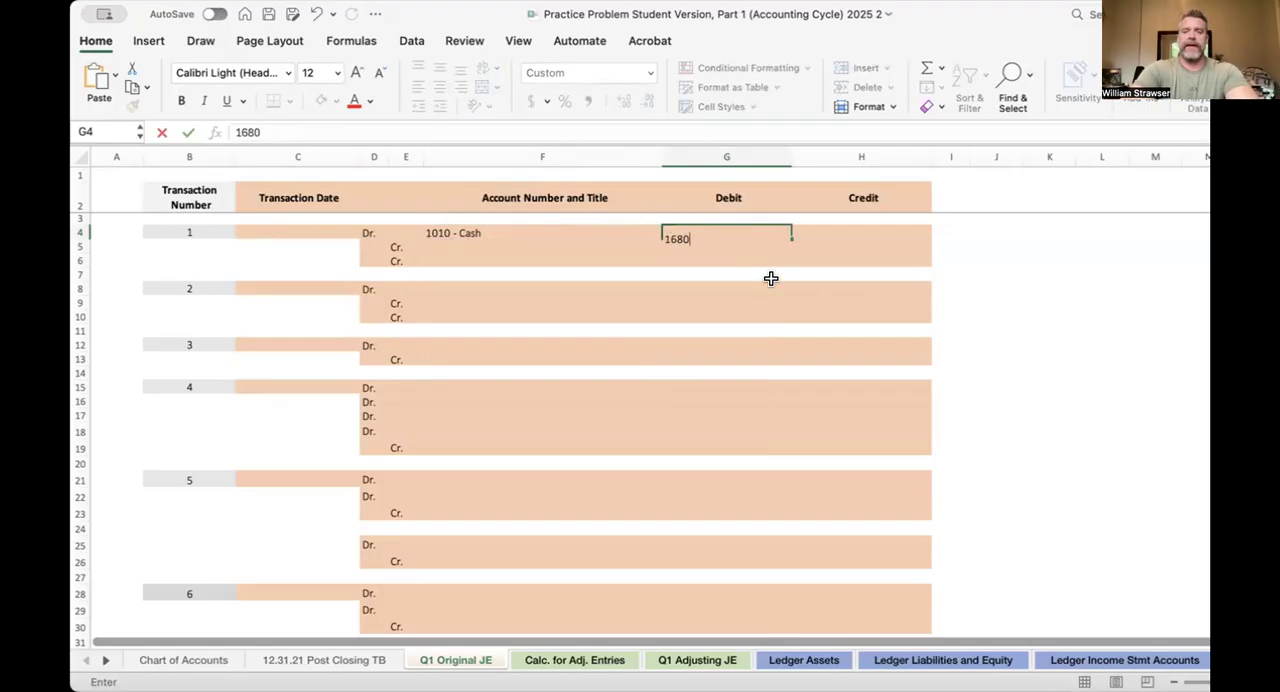
pyautogui.write('000')
pyautogui.press('Return')
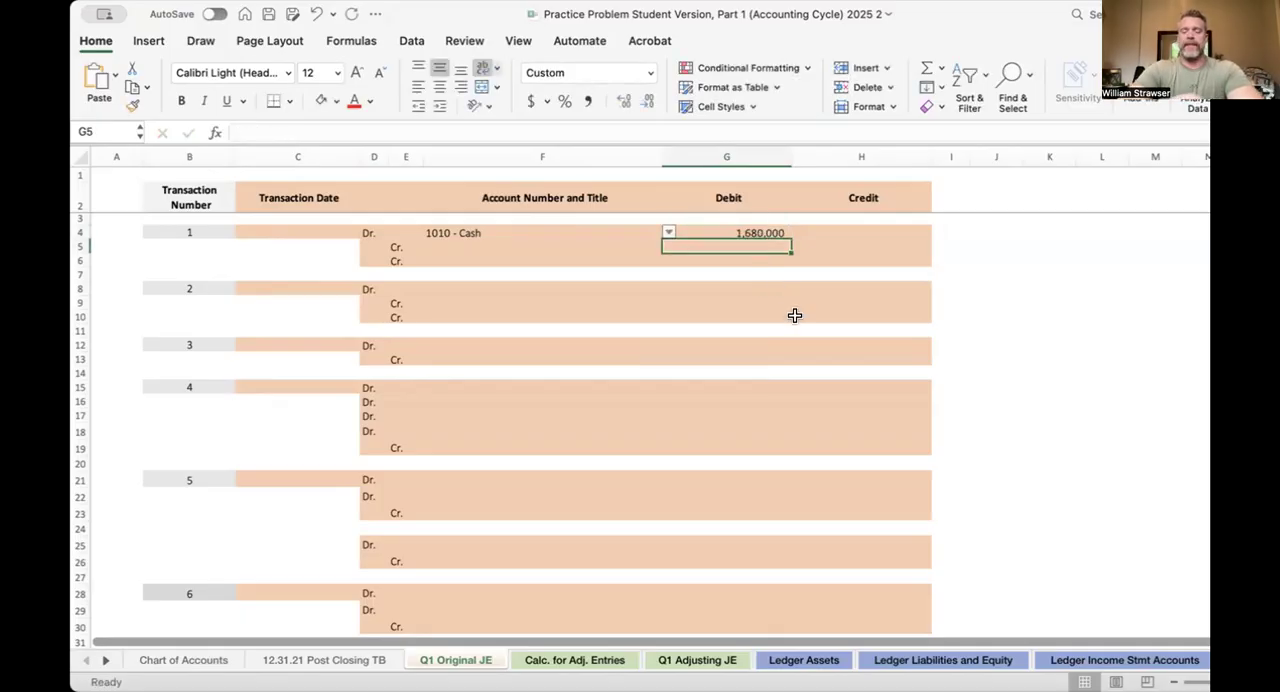
# Set the first credit account of transaction 1 to 4000 - Common Stock
pyautogui.click(514, 245)
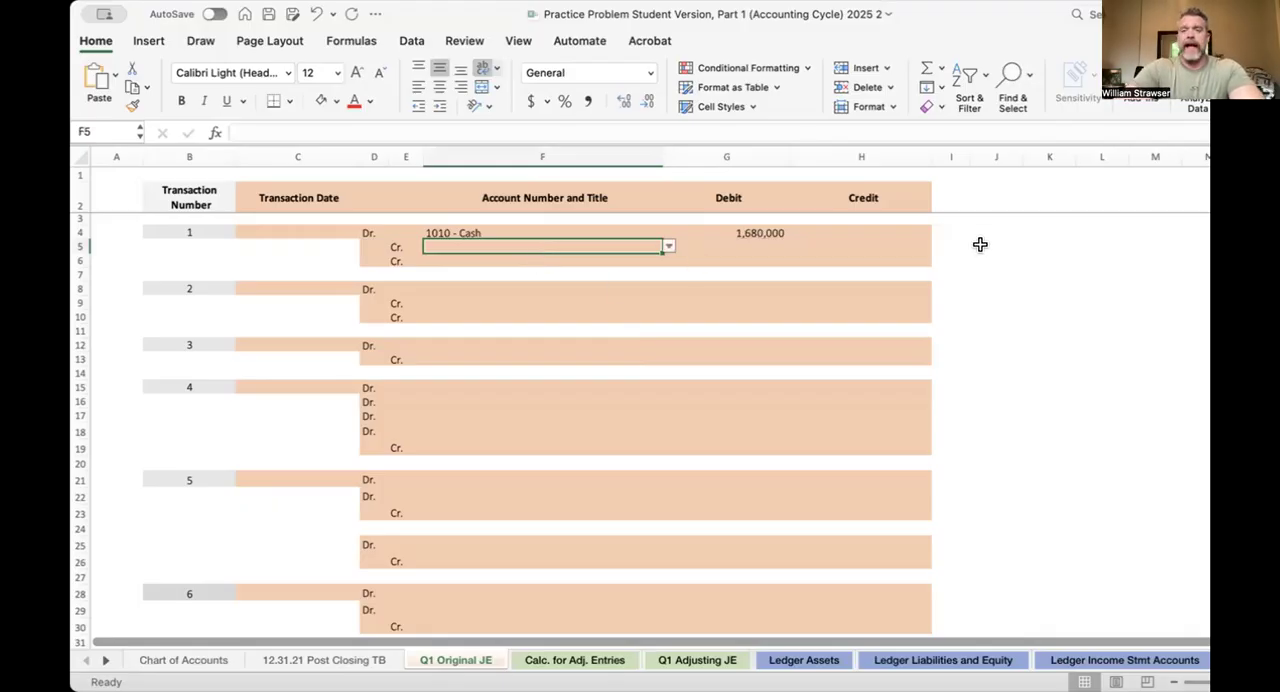
pyautogui.click(667, 246)
pyautogui.scroll(-10, 622, 368)
pyautogui.scroll(-8, 622, 359)
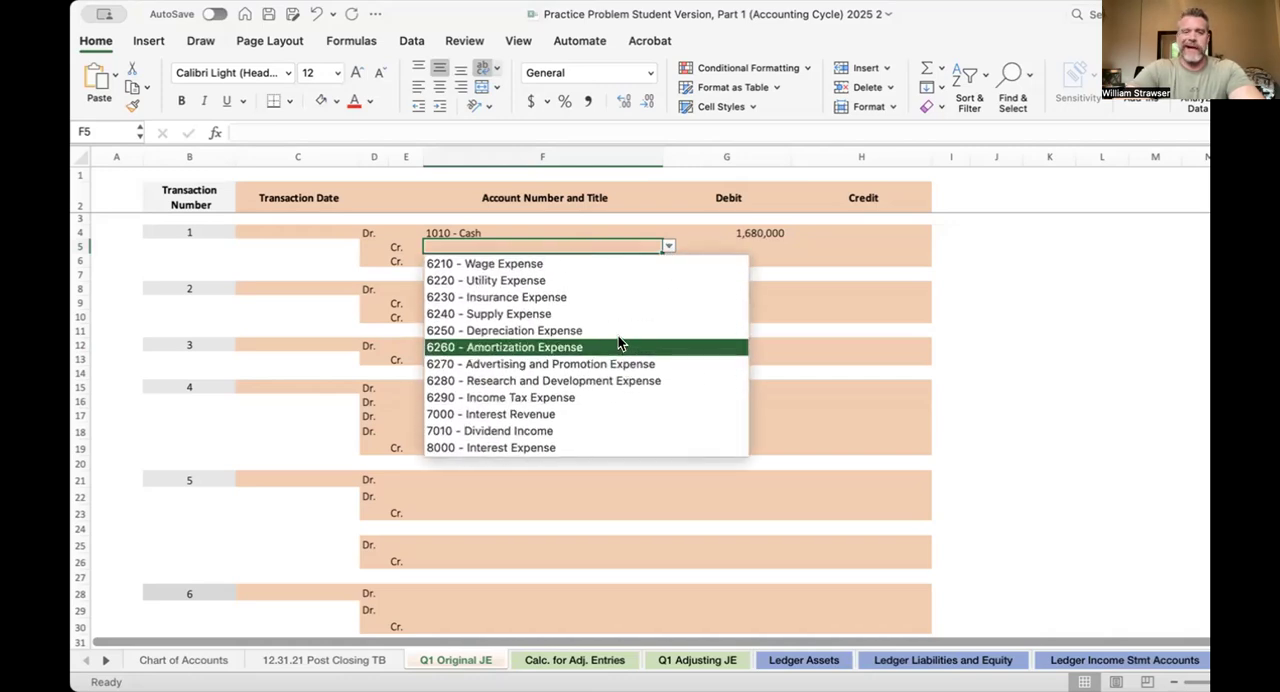
pyautogui.scroll(3, 619, 300)
pyautogui.scroll(1, 619, 306)
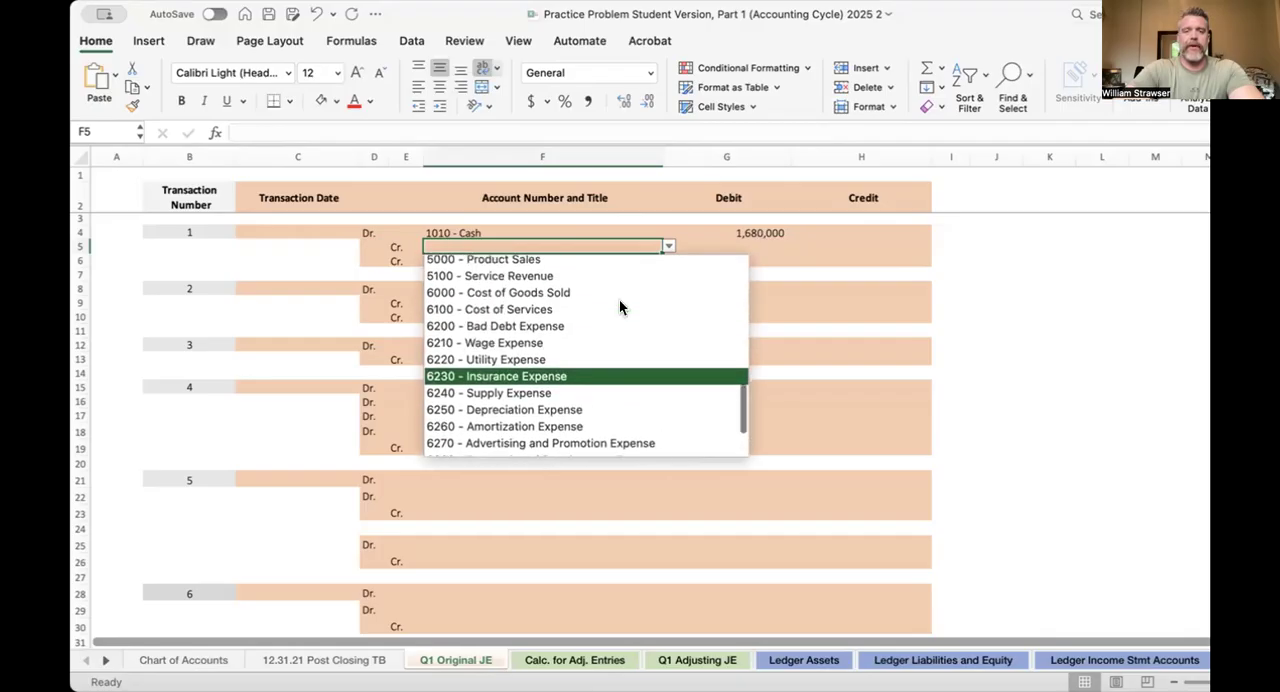
pyautogui.scroll(-3, 619, 306)
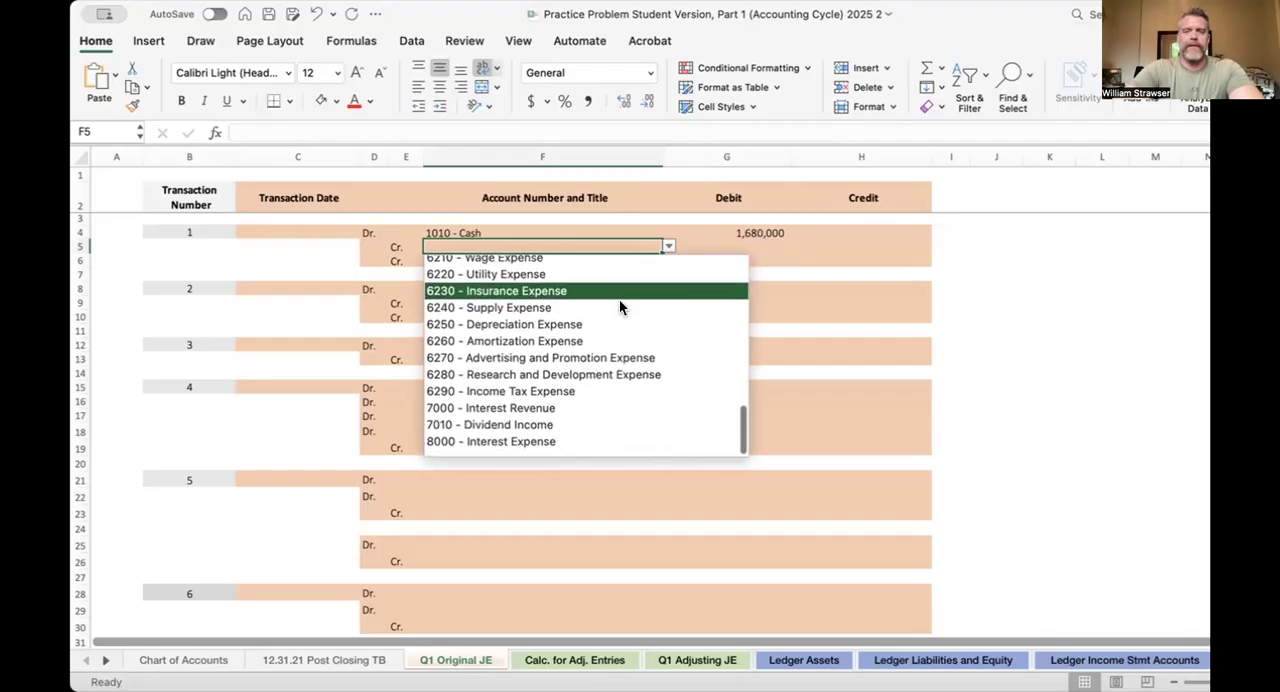
pyautogui.scroll(6, 619, 305)
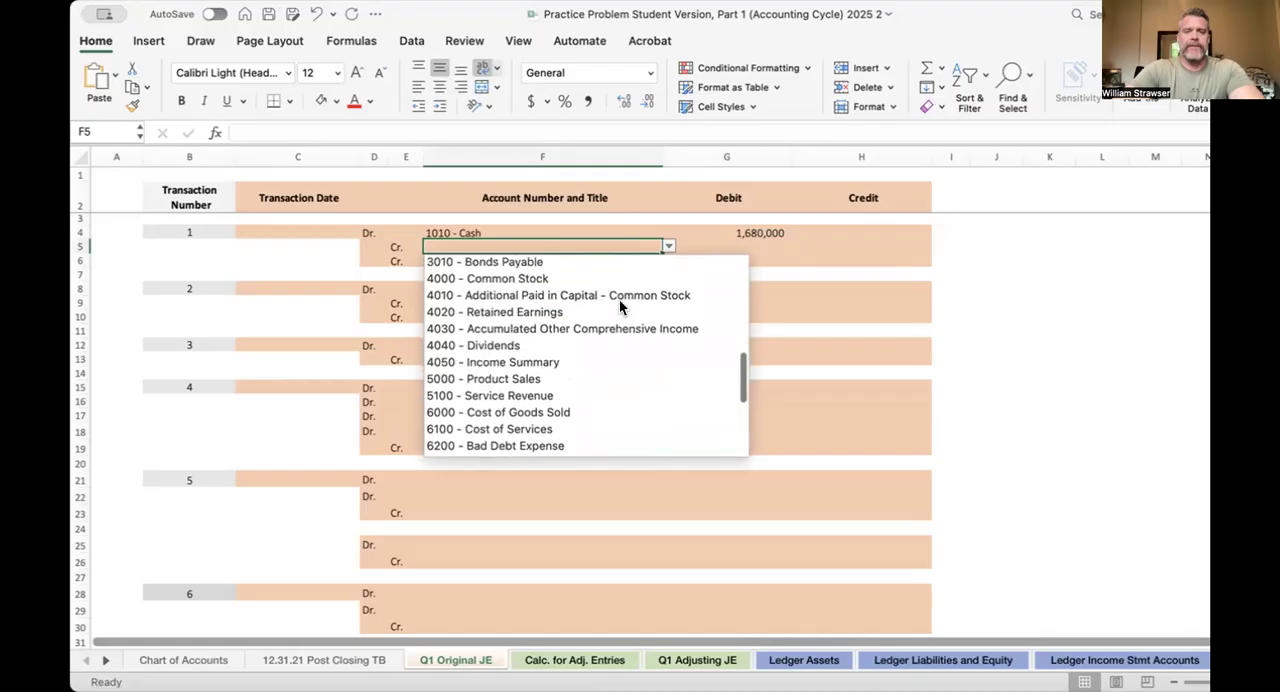
pyautogui.scroll(3, 619, 299)
pyautogui.click(572, 356)
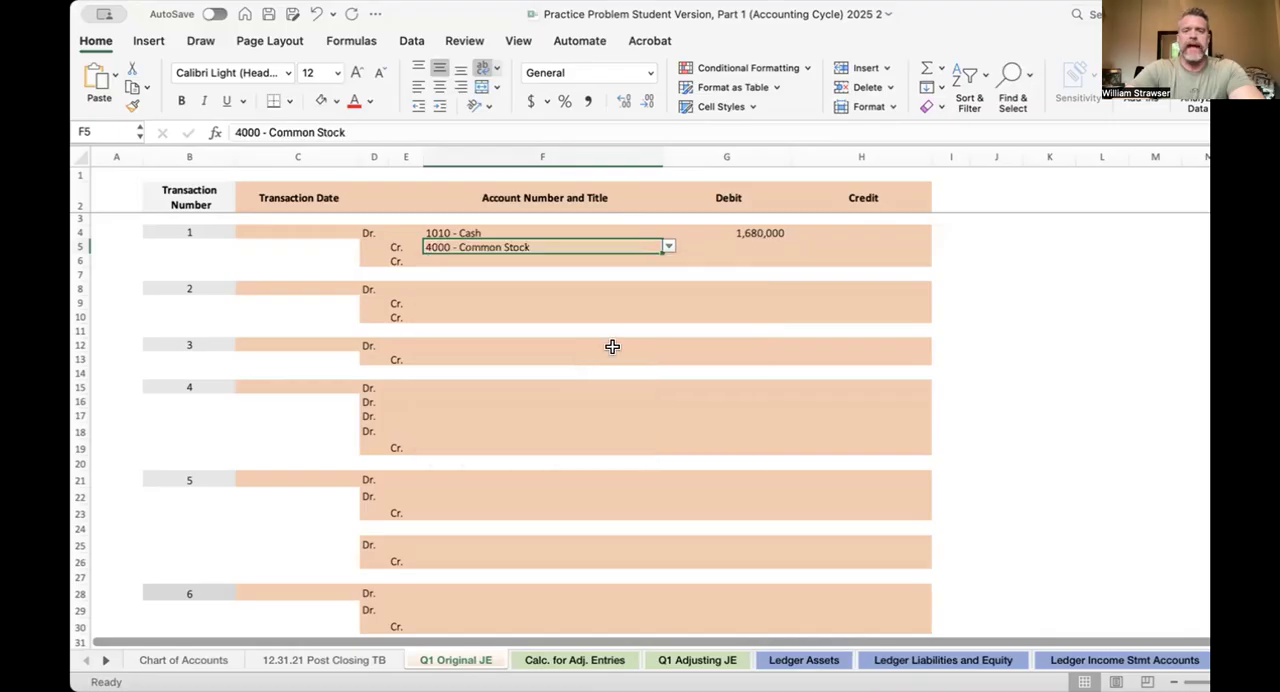
# Note the par value calculation beside transaction 1 in J5 to J7 as 20000 shares, $1 and $20,000
pyautogui.click(845, 246)
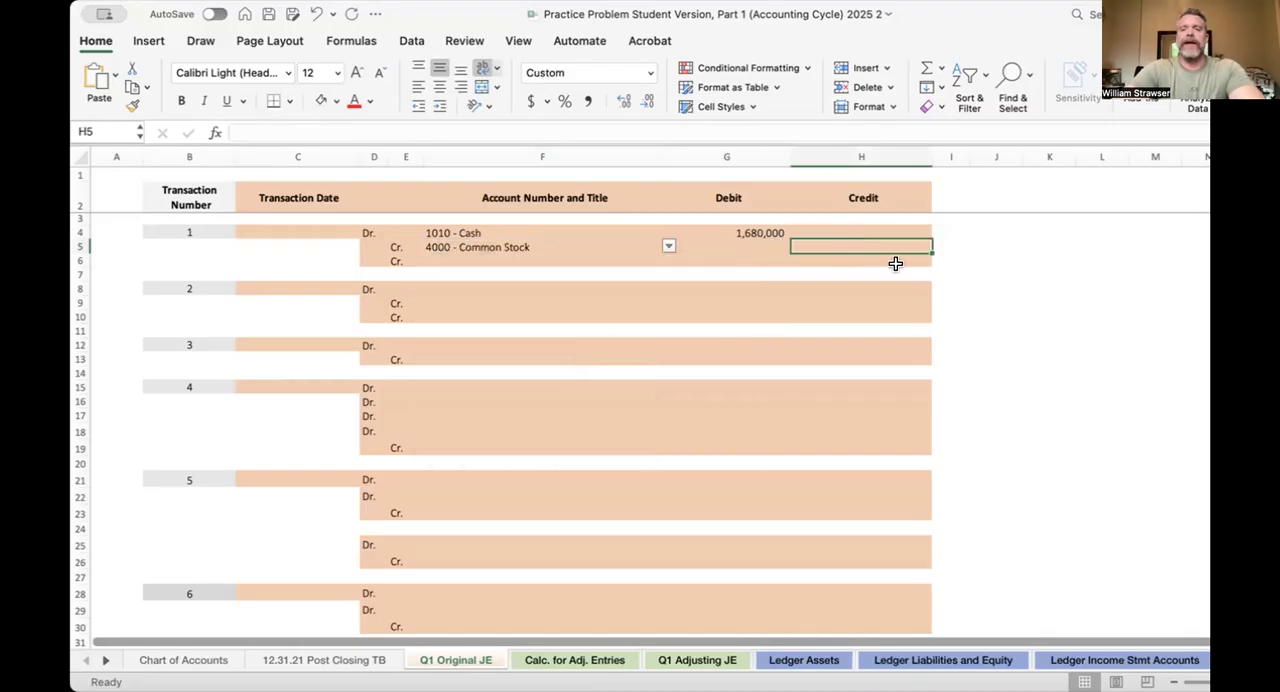
pyautogui.click(988, 256)
pyautogui.press('Right')
pyautogui.click(988, 256)
pyautogui.write('20')
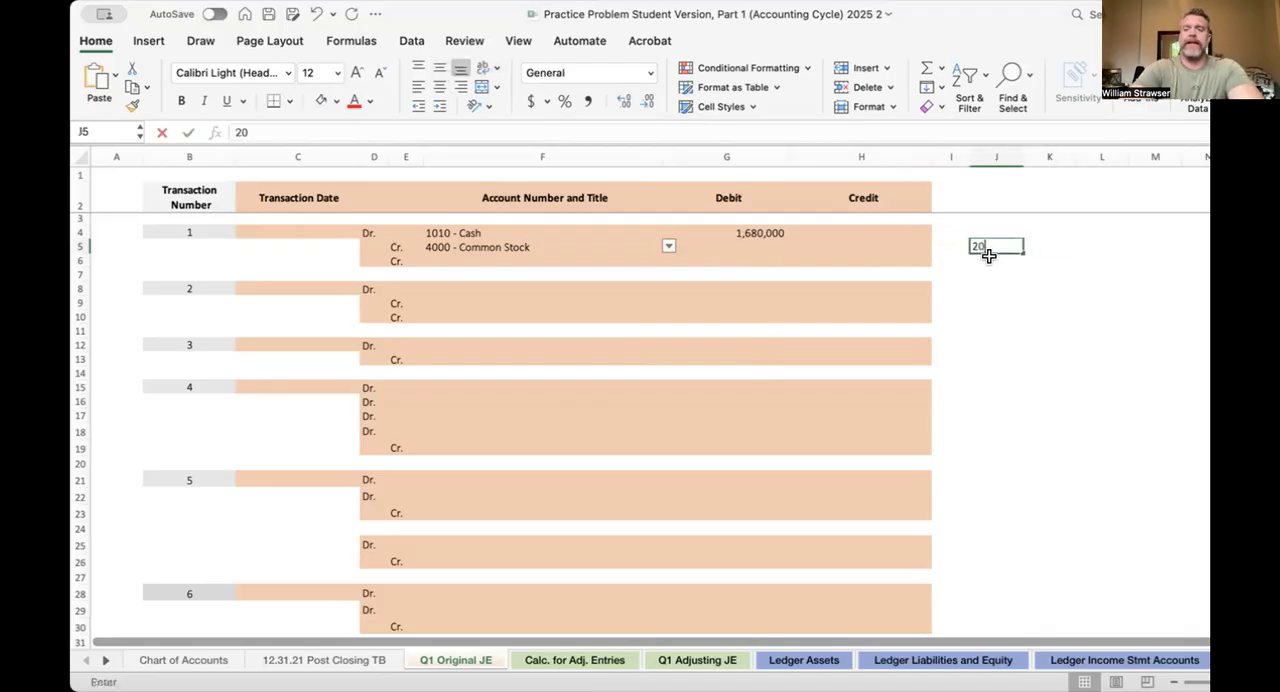
pyautogui.write('000 shares')
pyautogui.press('Return')
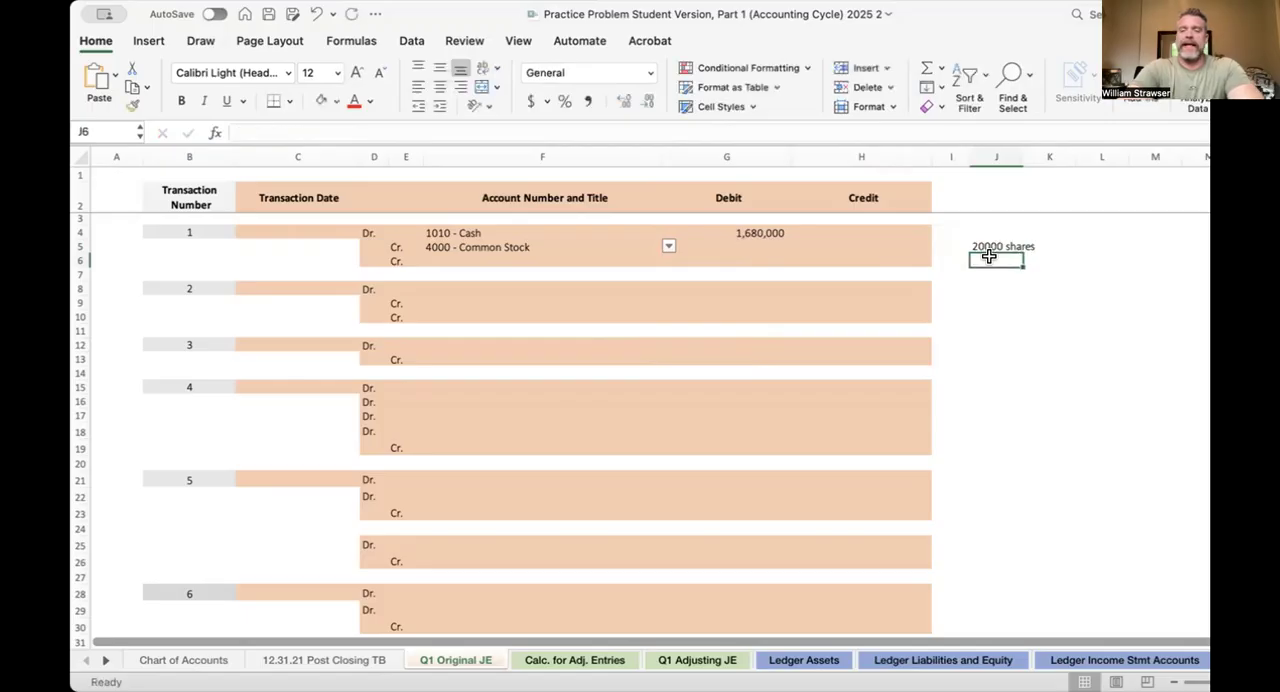
pyautogui.write('$1')
pyautogui.press('Return')
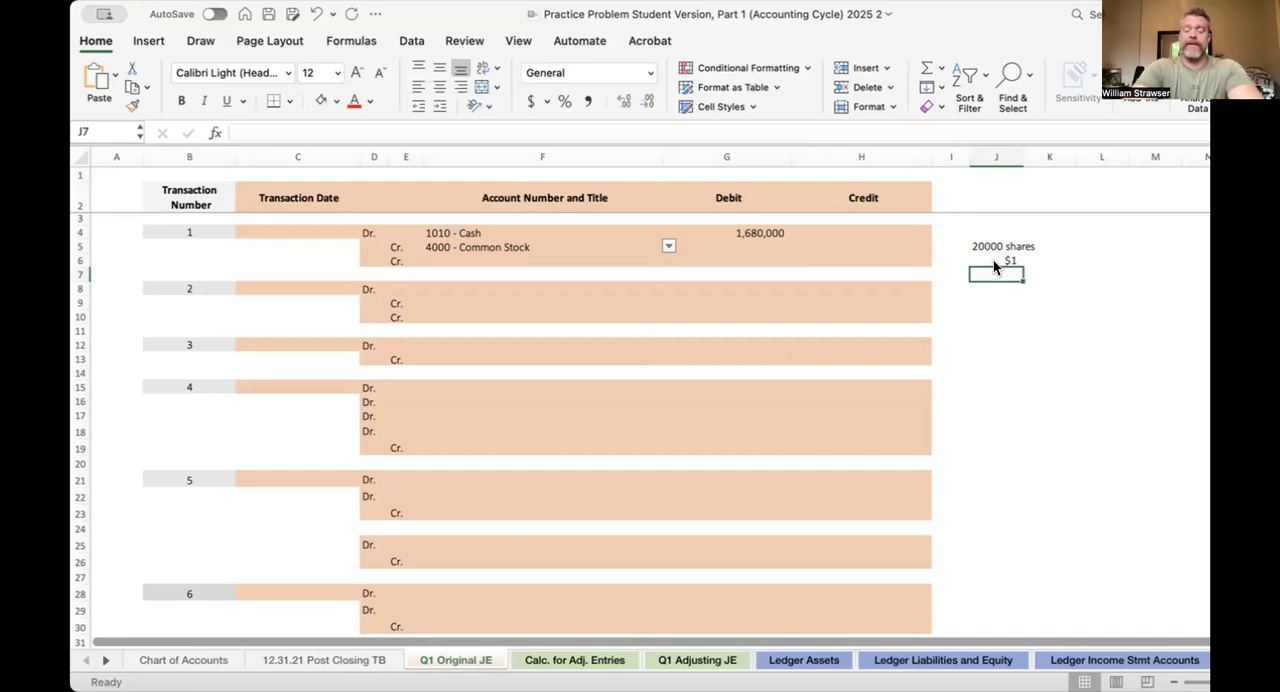
pyautogui.write('$20,0')
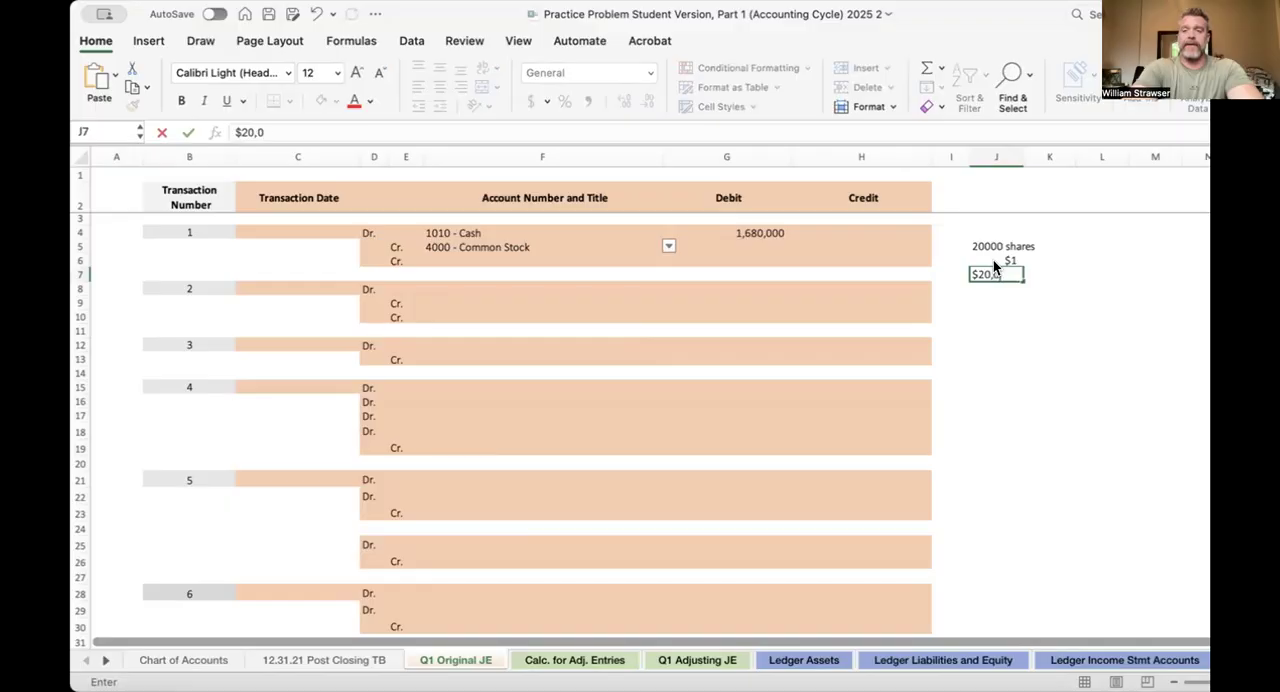
pyautogui.write('00')
pyautogui.press('Return')
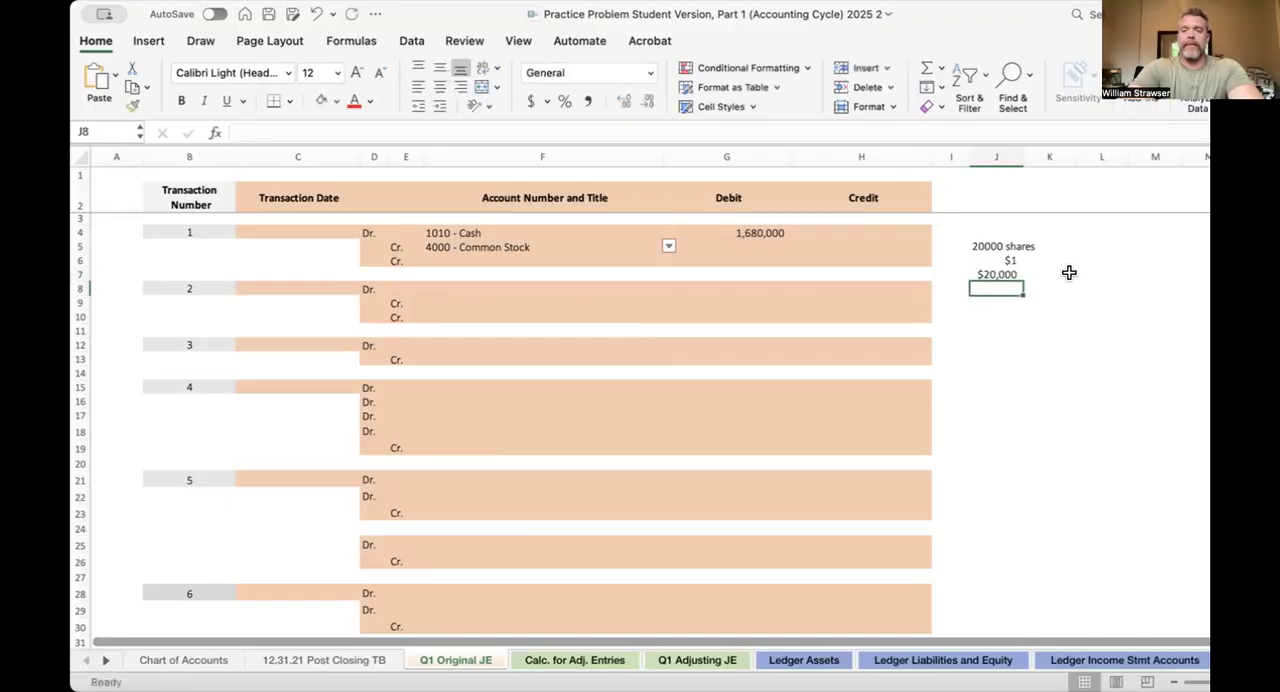
# Enter a credit of 20,000 for Common Stock in transaction 1
pyautogui.click(849, 244)
pyautogui.write('20')
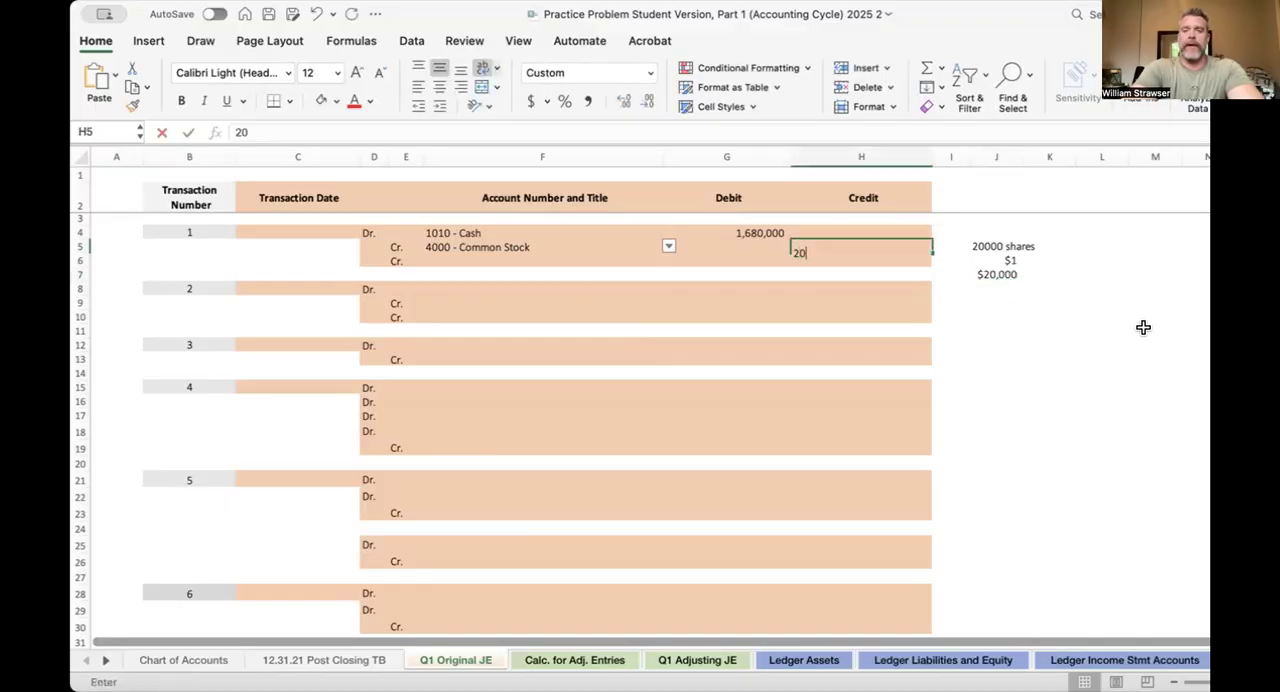
pyautogui.write(',0000')
pyautogui.press('Return')
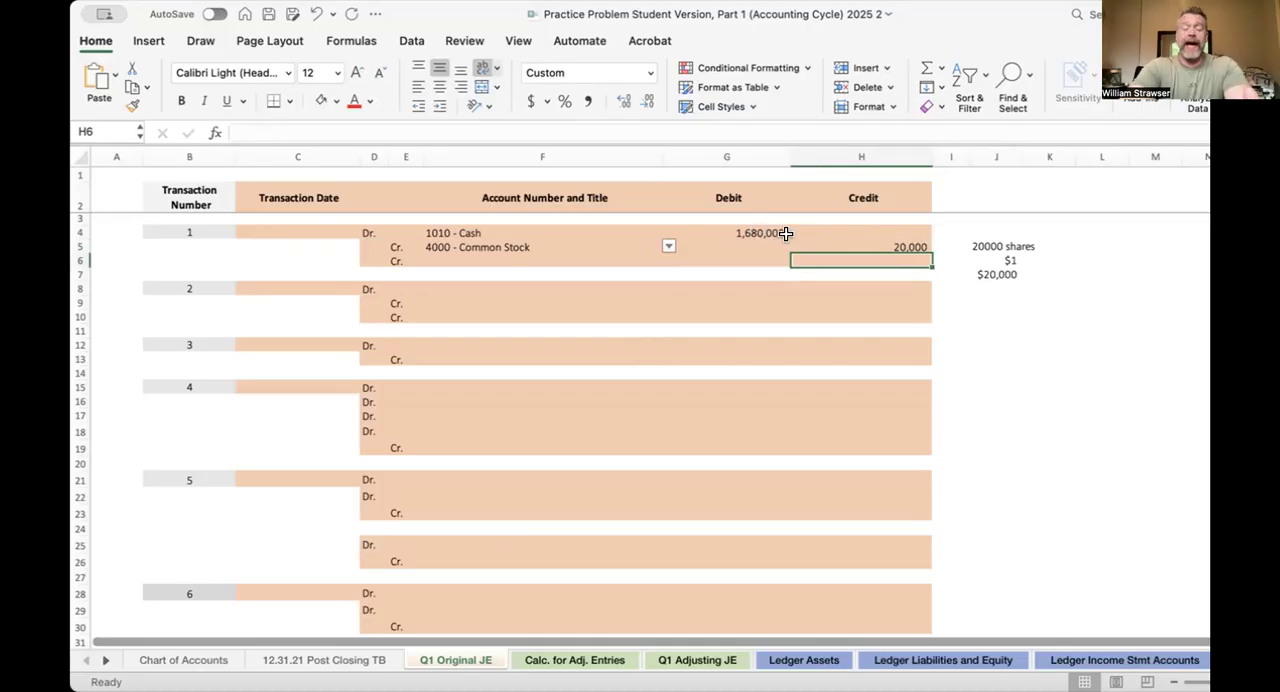
# Set the second credit account of transaction 1 to 4010 - Additional Paid in Capital - Common Stock
pyautogui.click(606, 254)
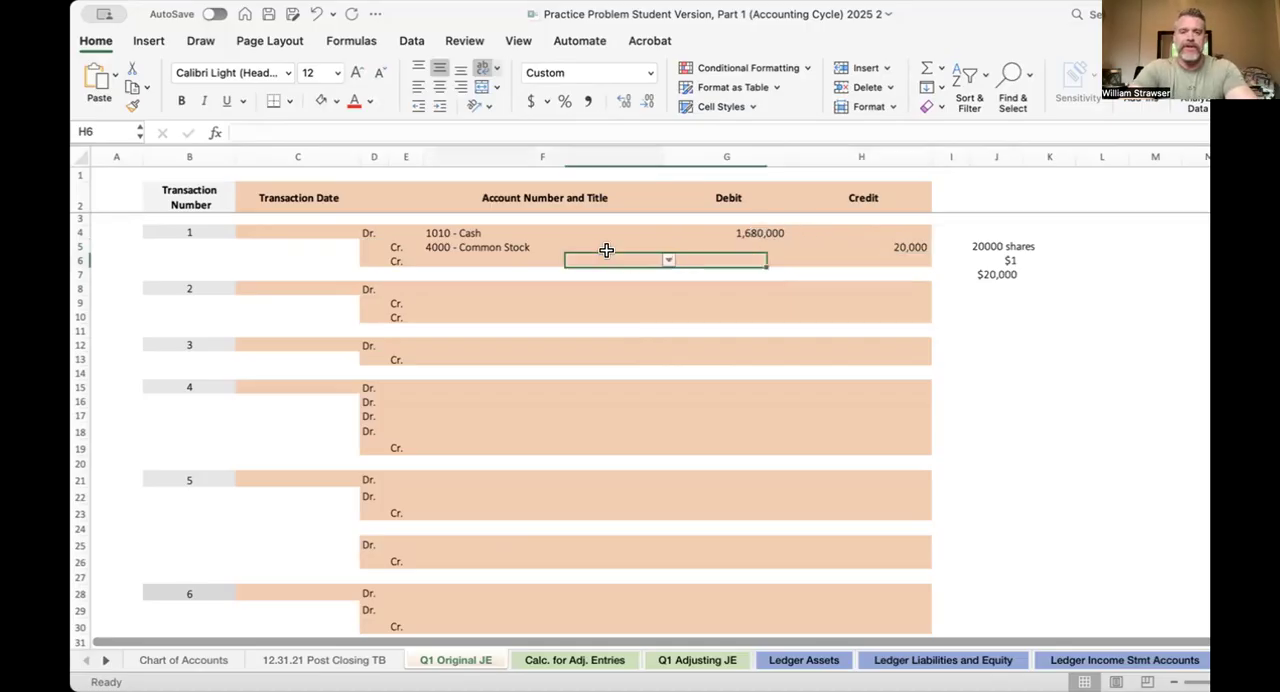
pyautogui.click(667, 260)
pyautogui.scroll(-3, 626, 395)
pyautogui.scroll(-5, 627, 397)
pyautogui.scroll(5, 627, 397)
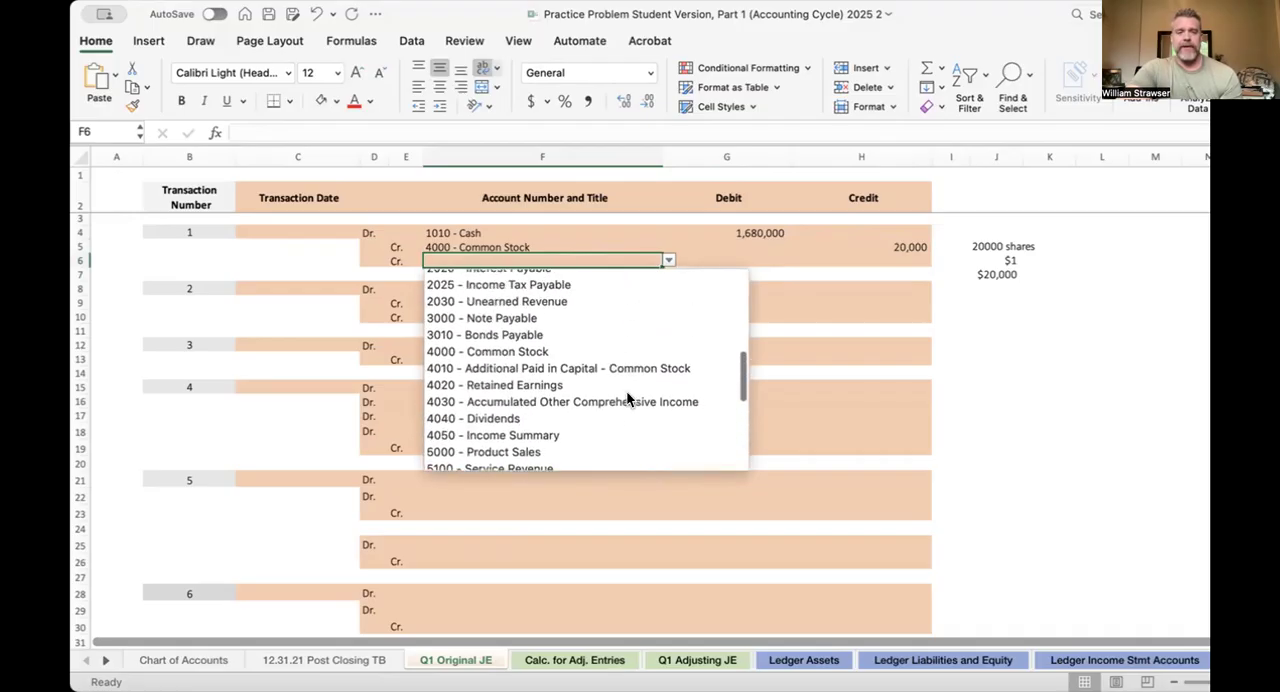
pyautogui.click(622, 368)
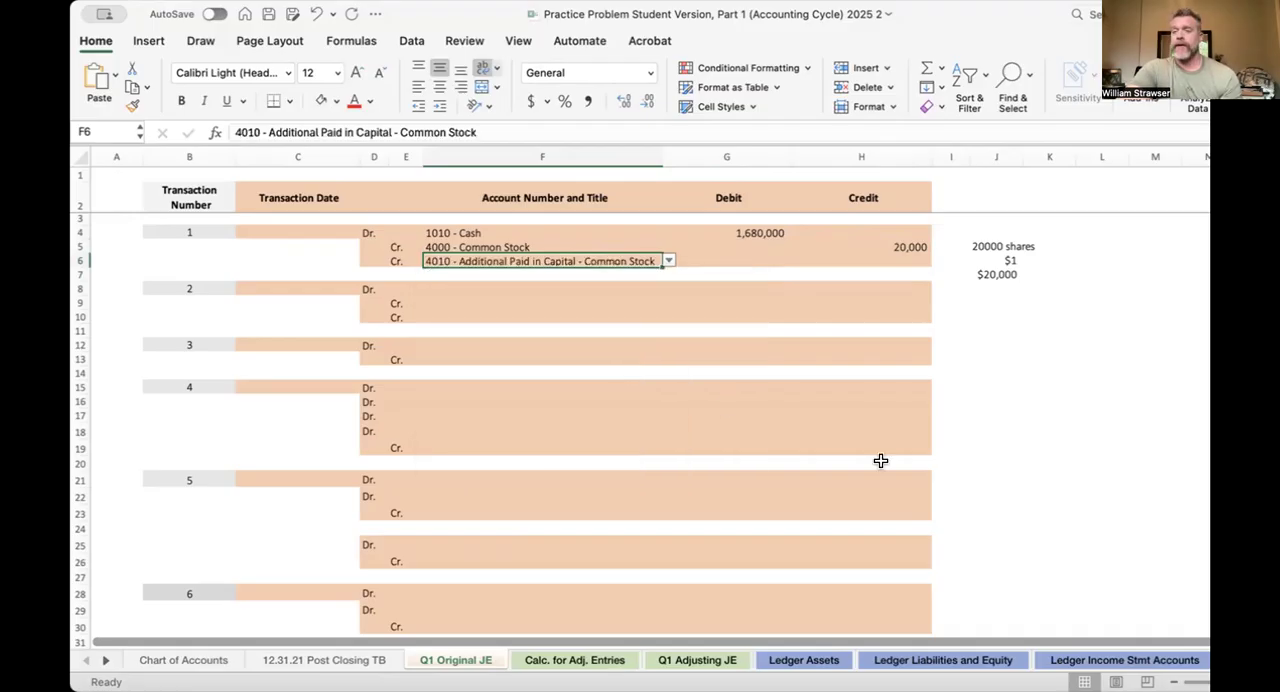
pyautogui.click(893, 258)
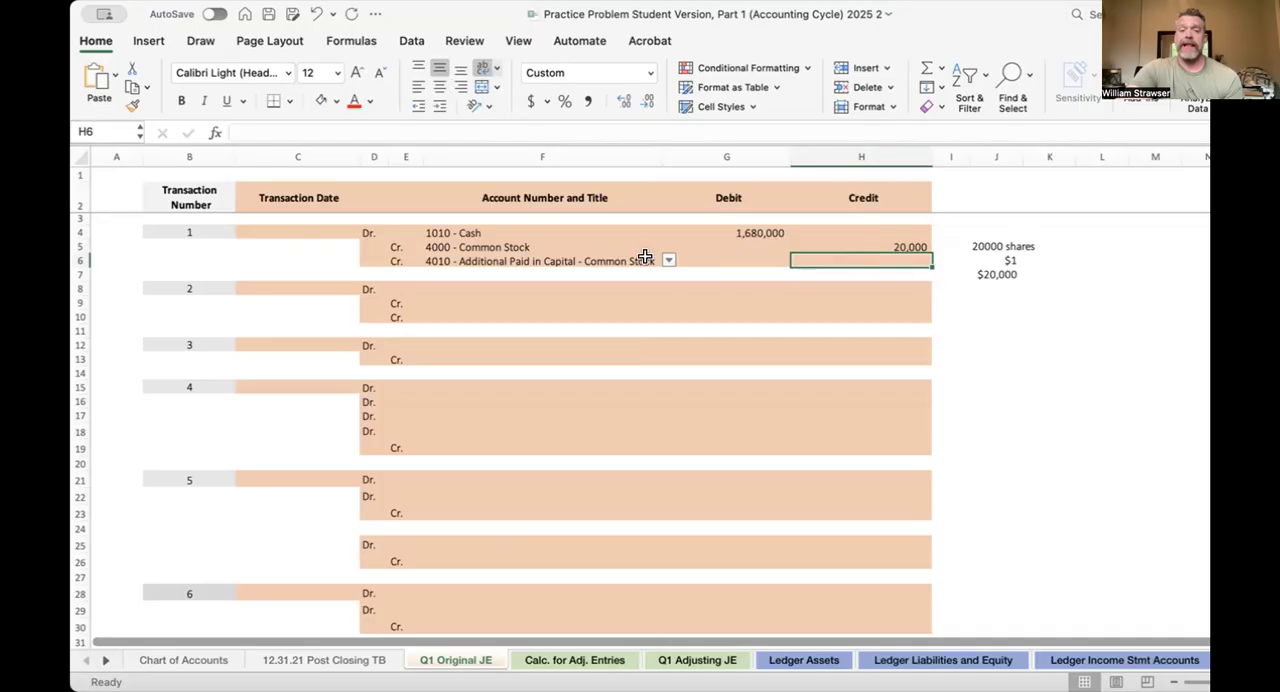
pyautogui.click(905, 242)
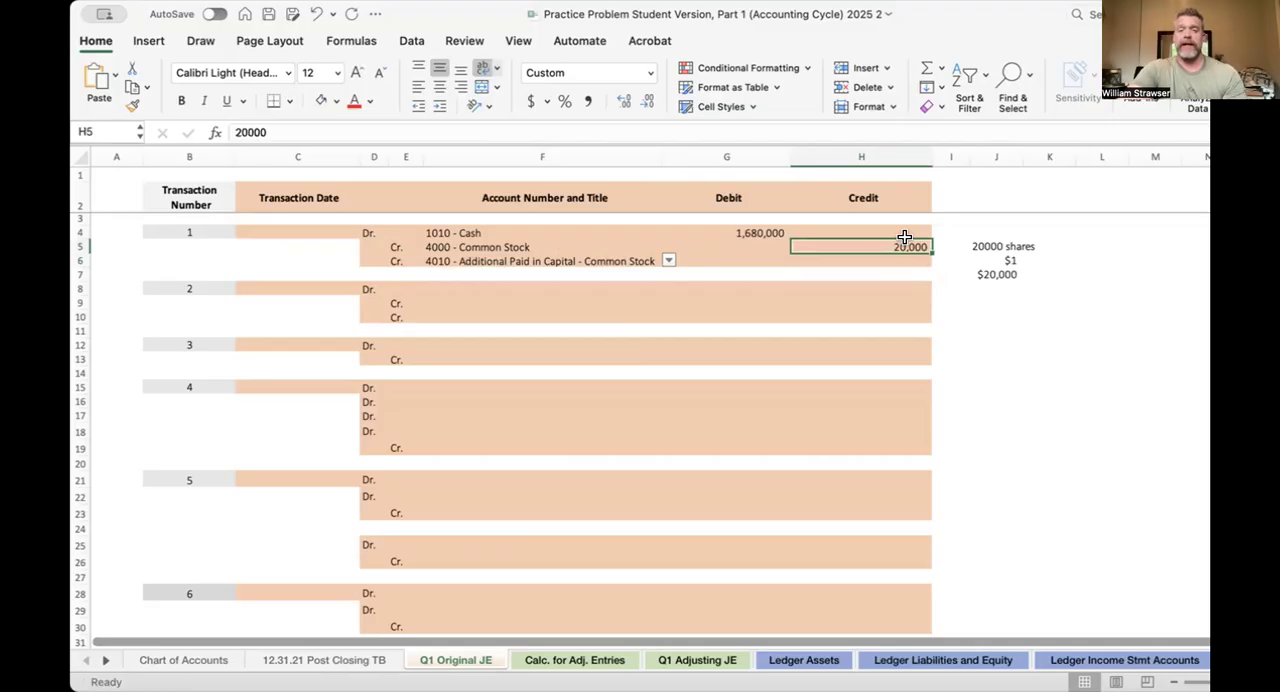
pyautogui.click(885, 259)
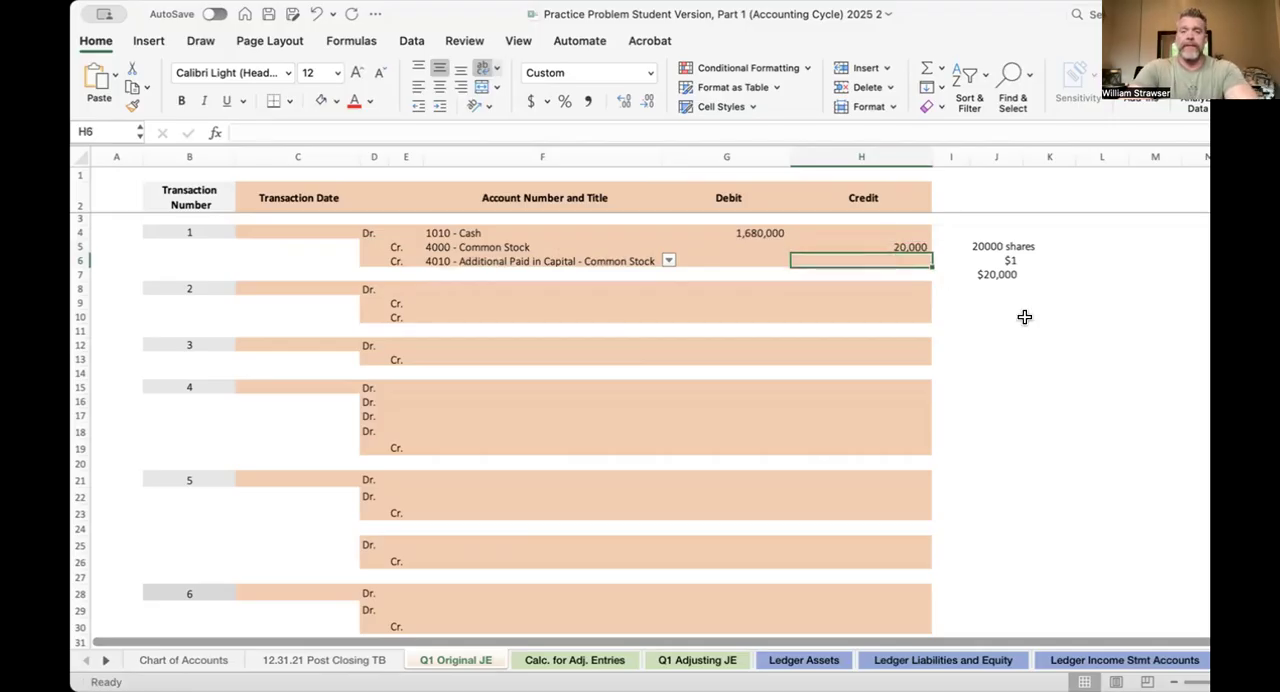
pyautogui.write('16')
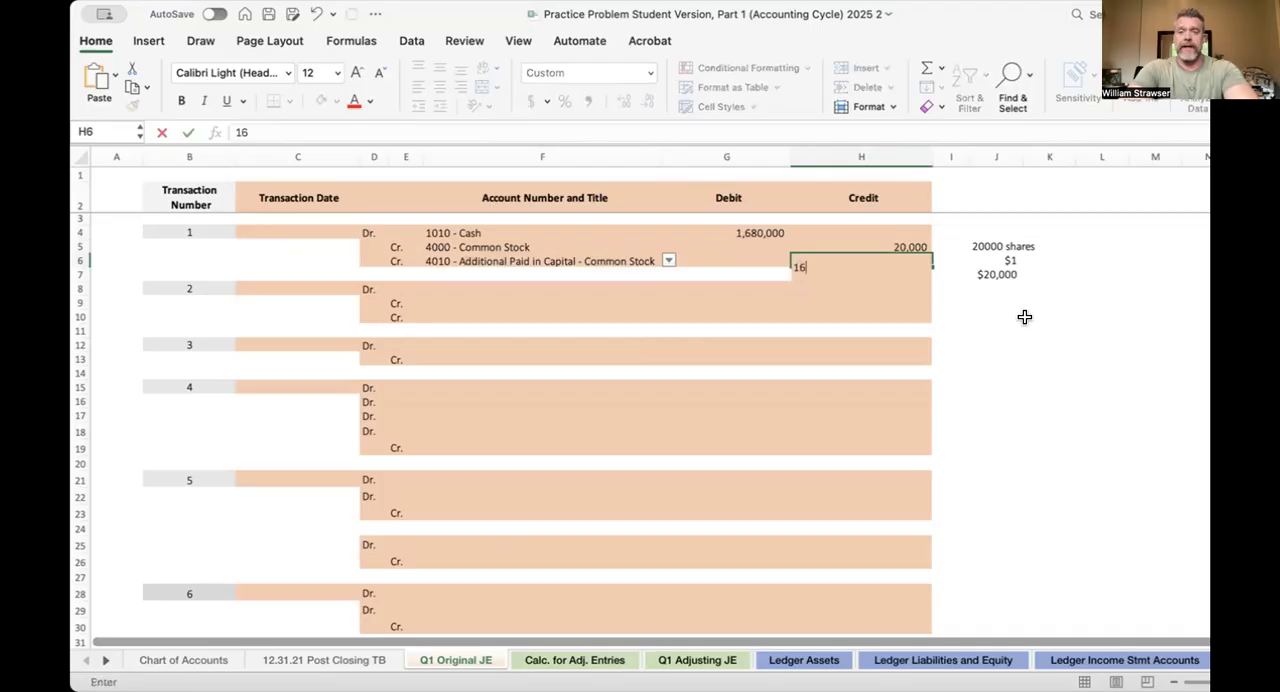
pyautogui.write('60000')
pyautogui.press('BackSpace')
pyautogui.press('BackSpace')
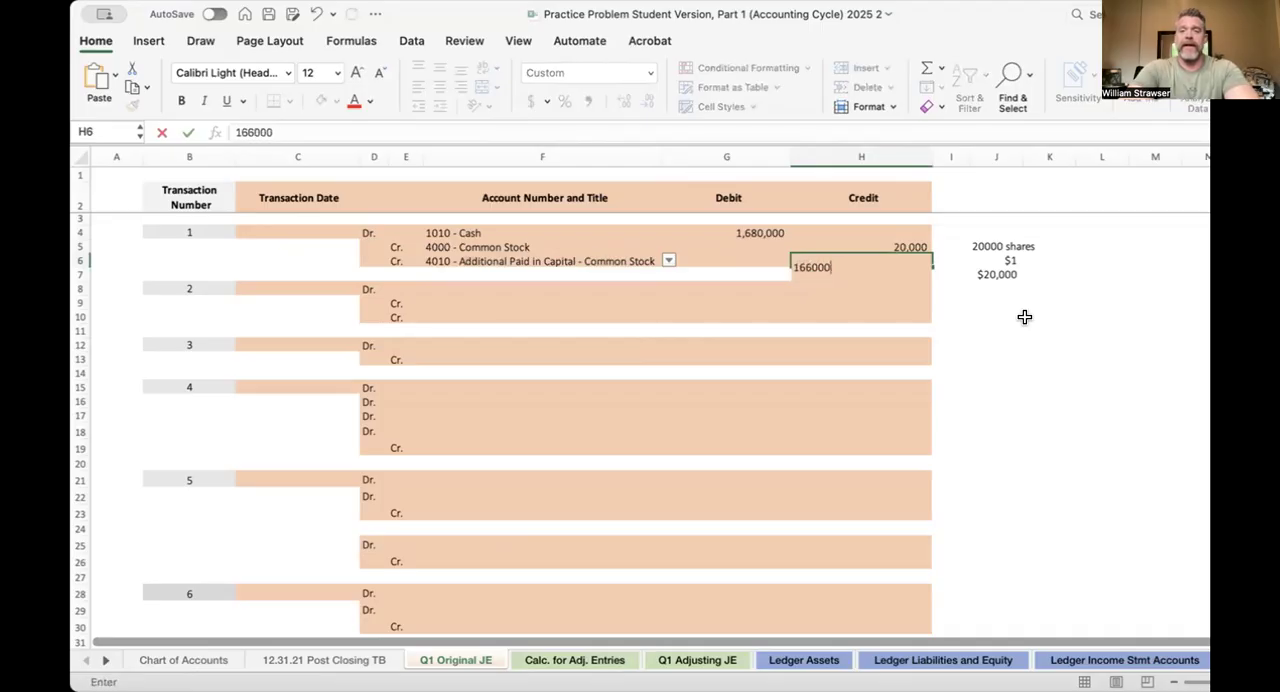
pyautogui.write('-0')
pyautogui.press('BackSpace')
pyautogui.press('BackSpace')
pyautogui.write('00')
pyautogui.press('BackSpace')
pyautogui.press('BackSpace')
pyautogui.press('BackSpace')
pyautogui.press('BackSpace')
pyautogui.press('BackSpace')
pyautogui.press('BackSpace')
pyautogui.press('BackSpace')
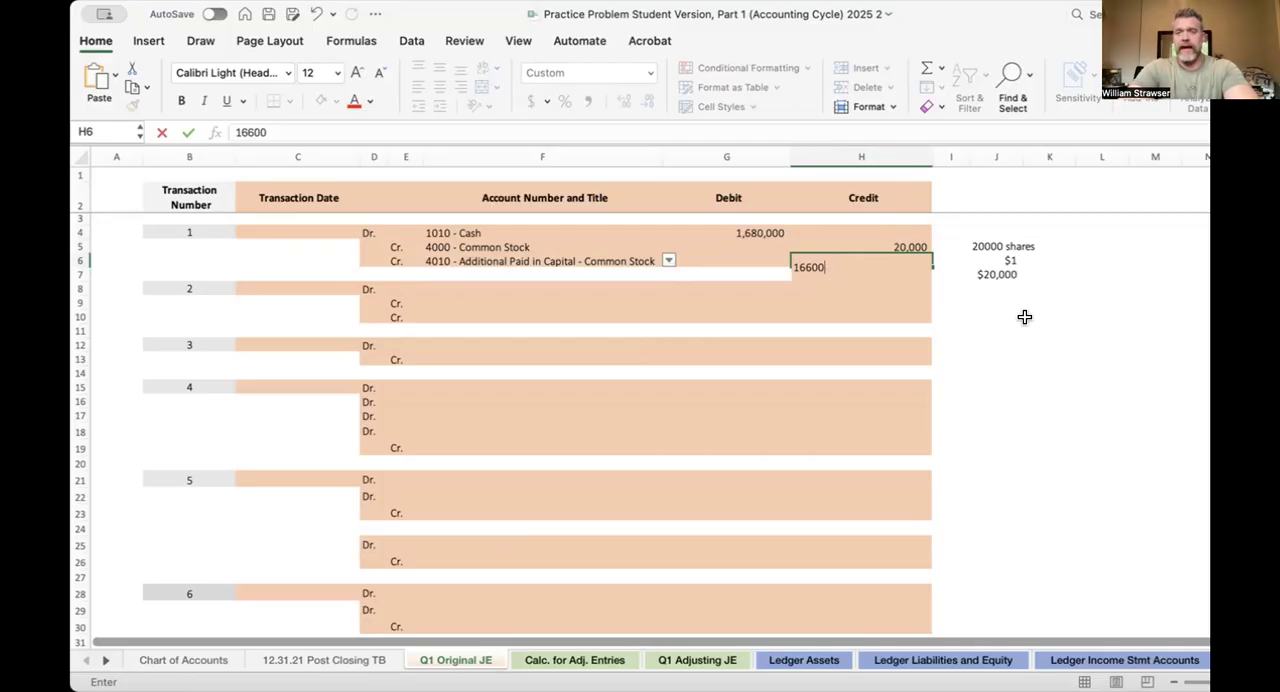
pyautogui.press('Return')
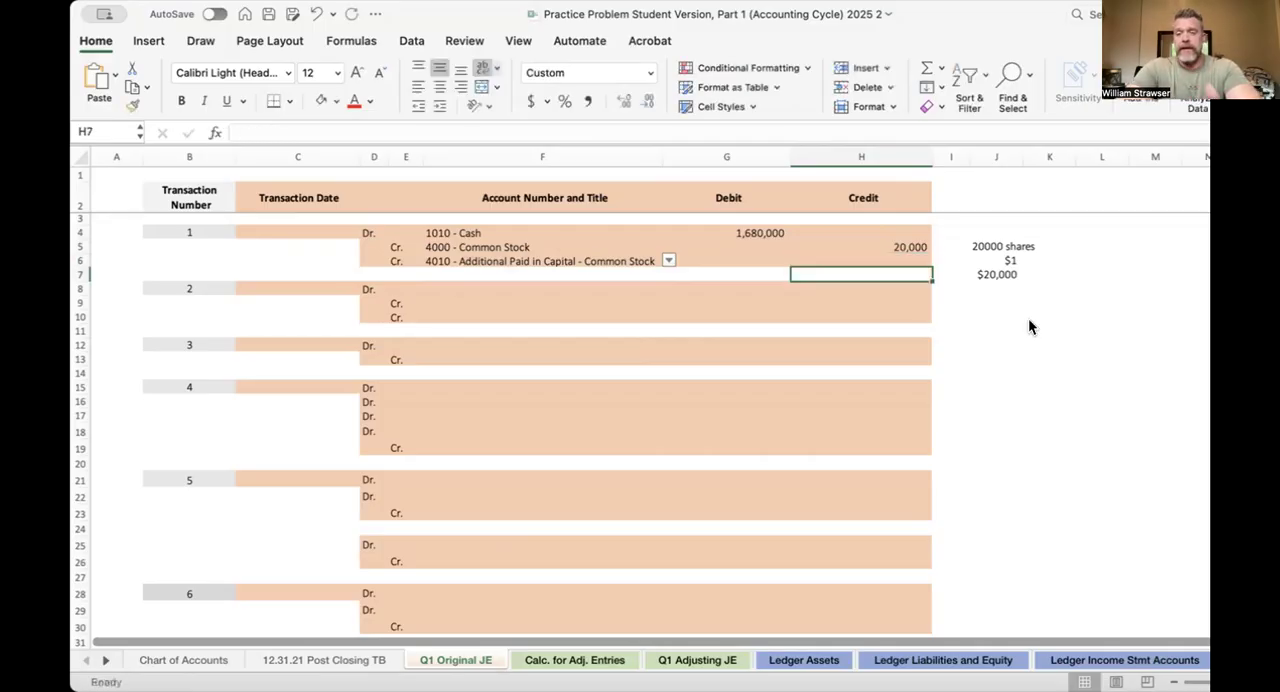
# Calculate the Additional Paid in Capital credit of transaction 1 in H6 with the formula =G4-H5
pyautogui.click(890, 259)
pyautogui.write('=')
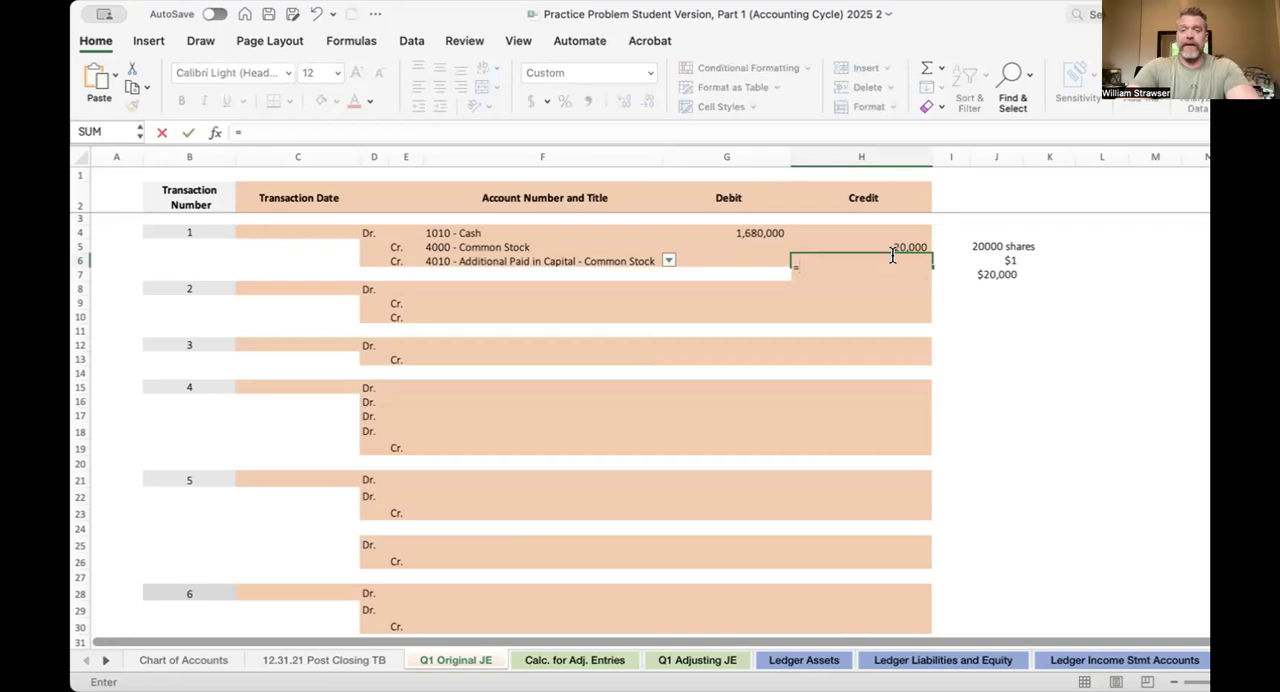
pyautogui.click(760, 232)
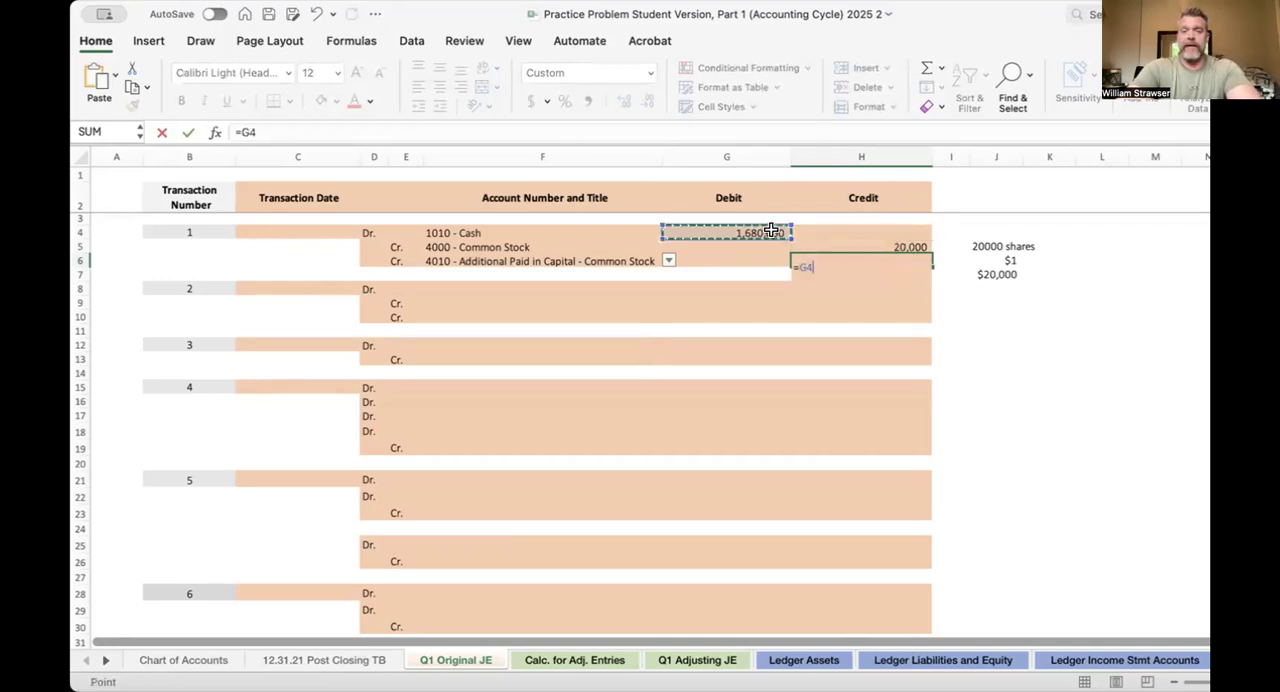
pyautogui.write('-h5')
pyautogui.press('Return')
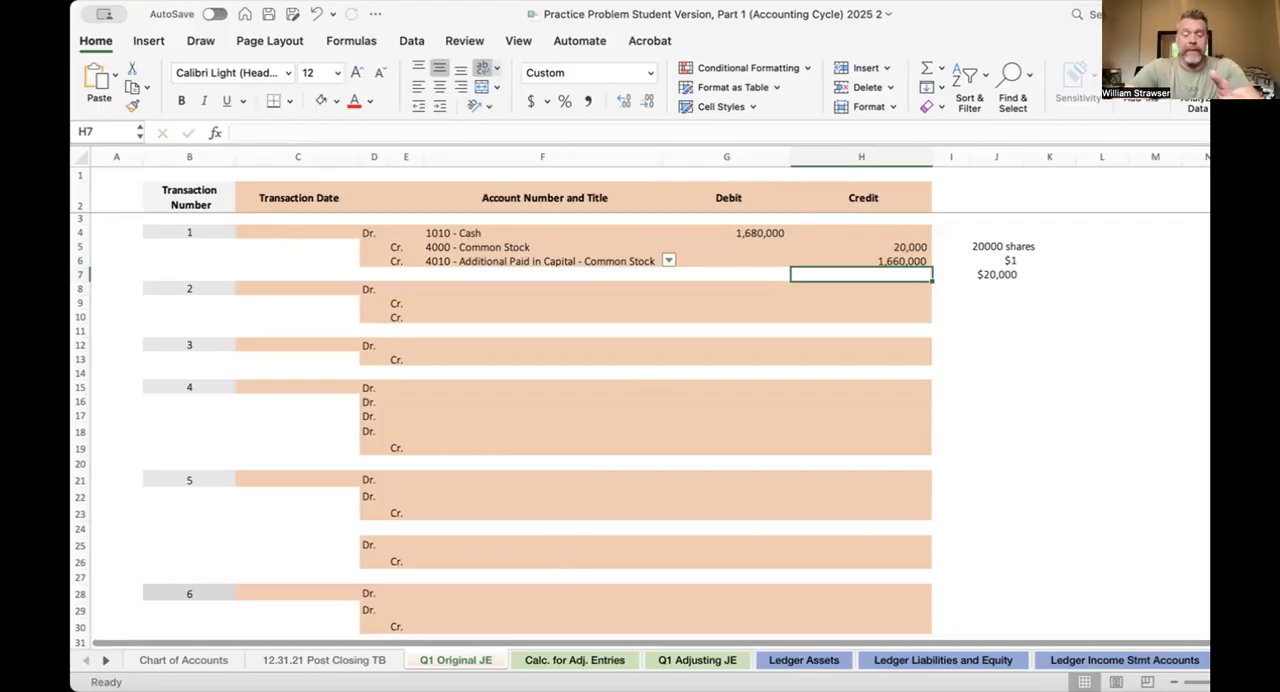
# In the 1010 - Cash ledger on Ledger Assets, link the first posting's date in B8 to 'Q1 Original JE'!C4
pyautogui.click(793, 662)
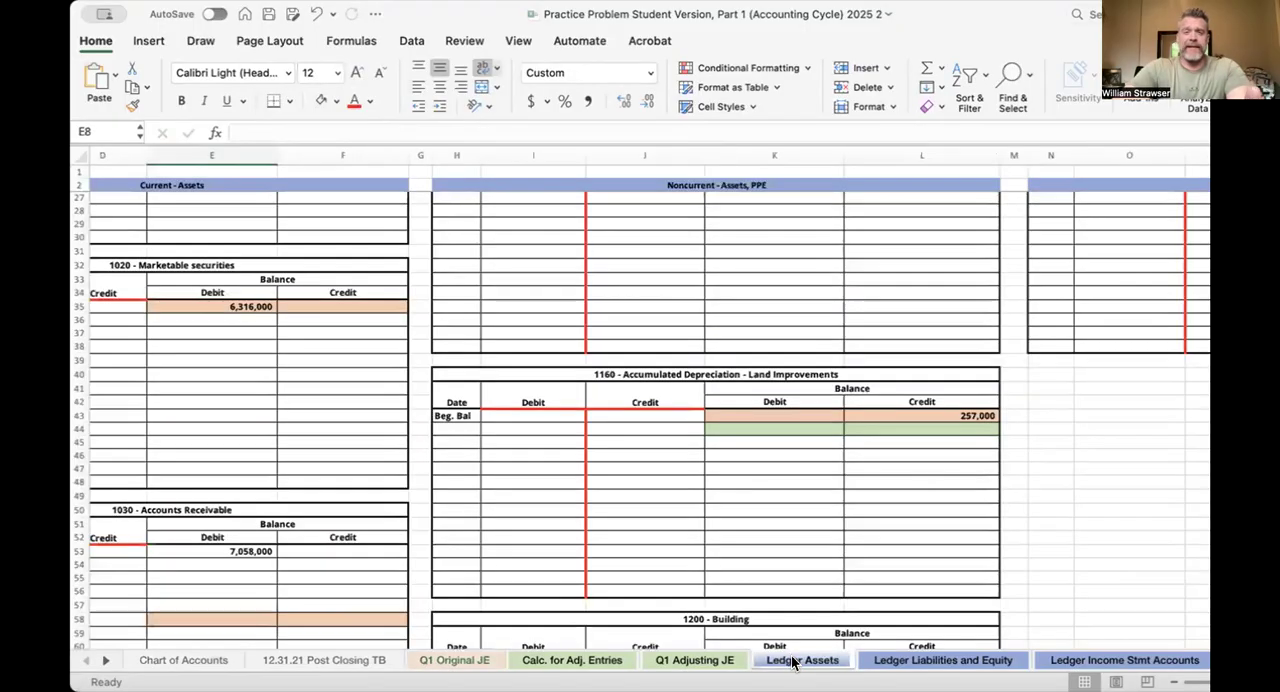
pyautogui.scroll(5, 411, 353)
pyautogui.scroll(1, 411, 353)
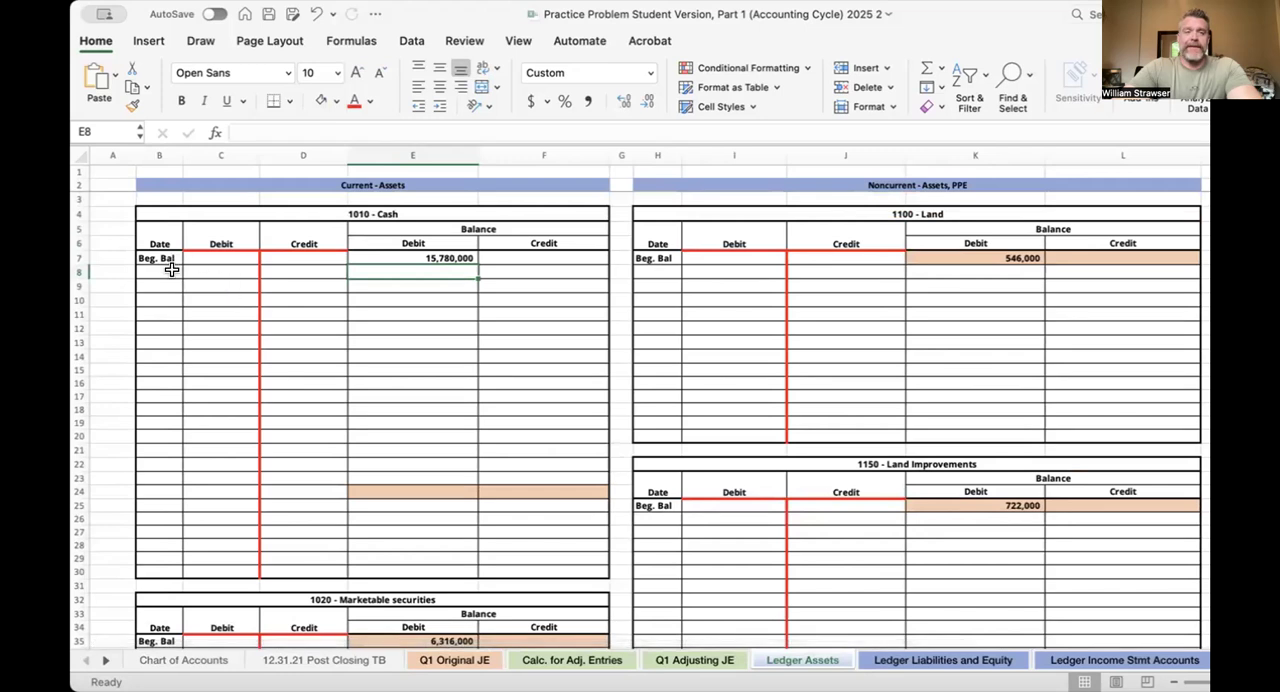
pyautogui.click(496, 664)
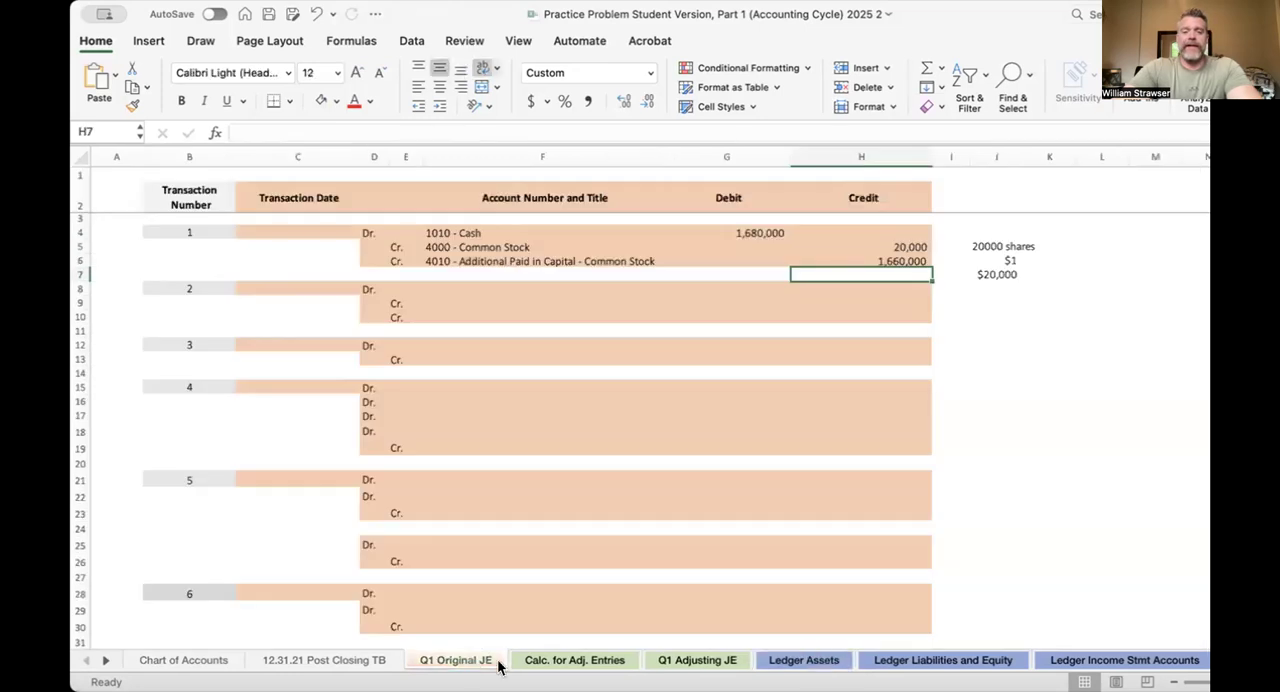
pyautogui.click(809, 660)
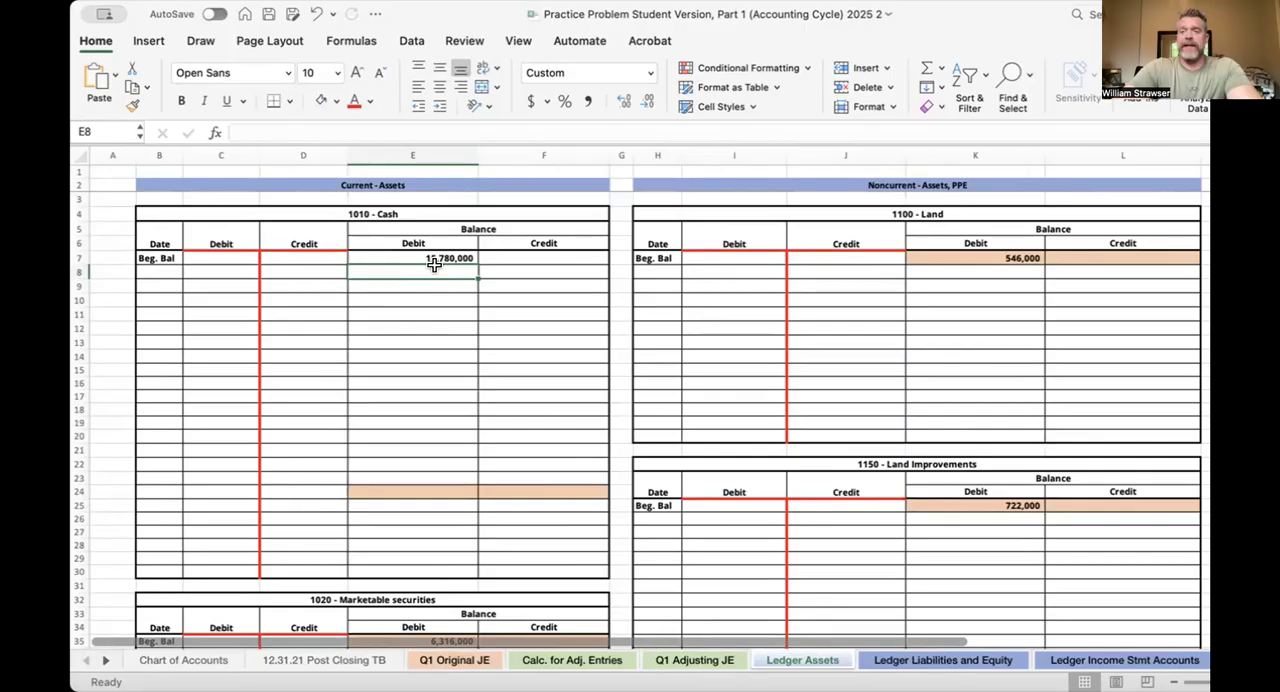
pyautogui.click(164, 271)
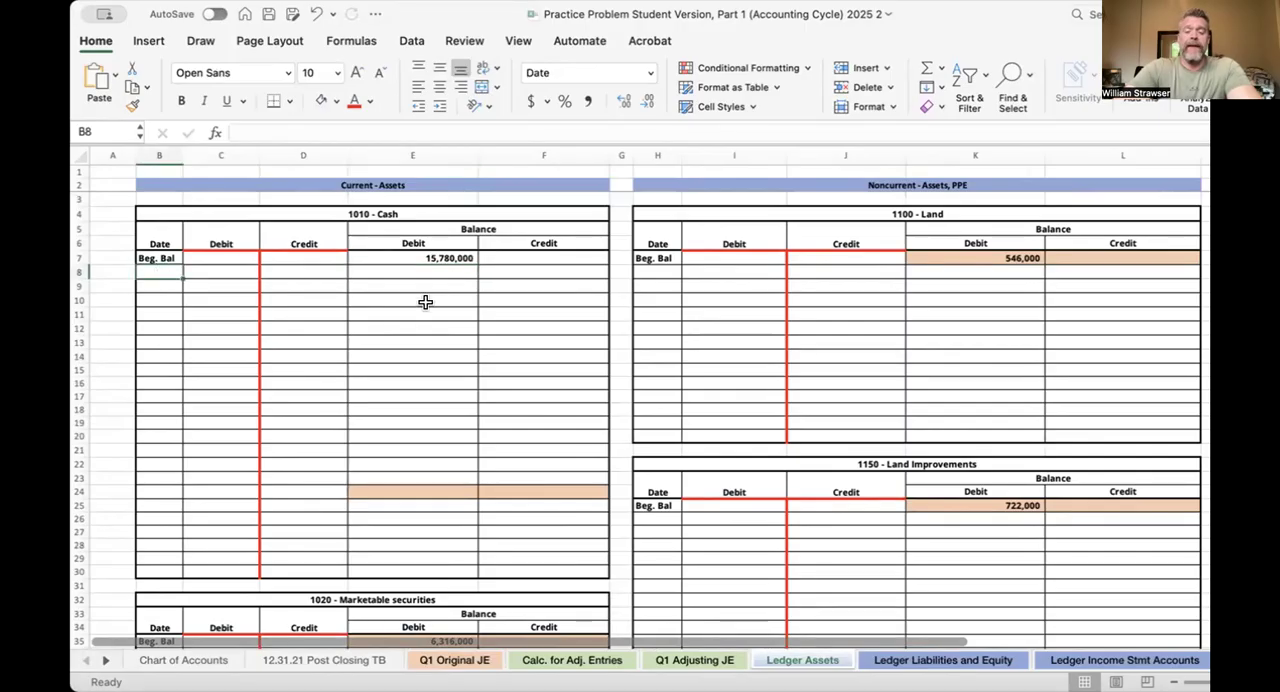
pyautogui.write('=')
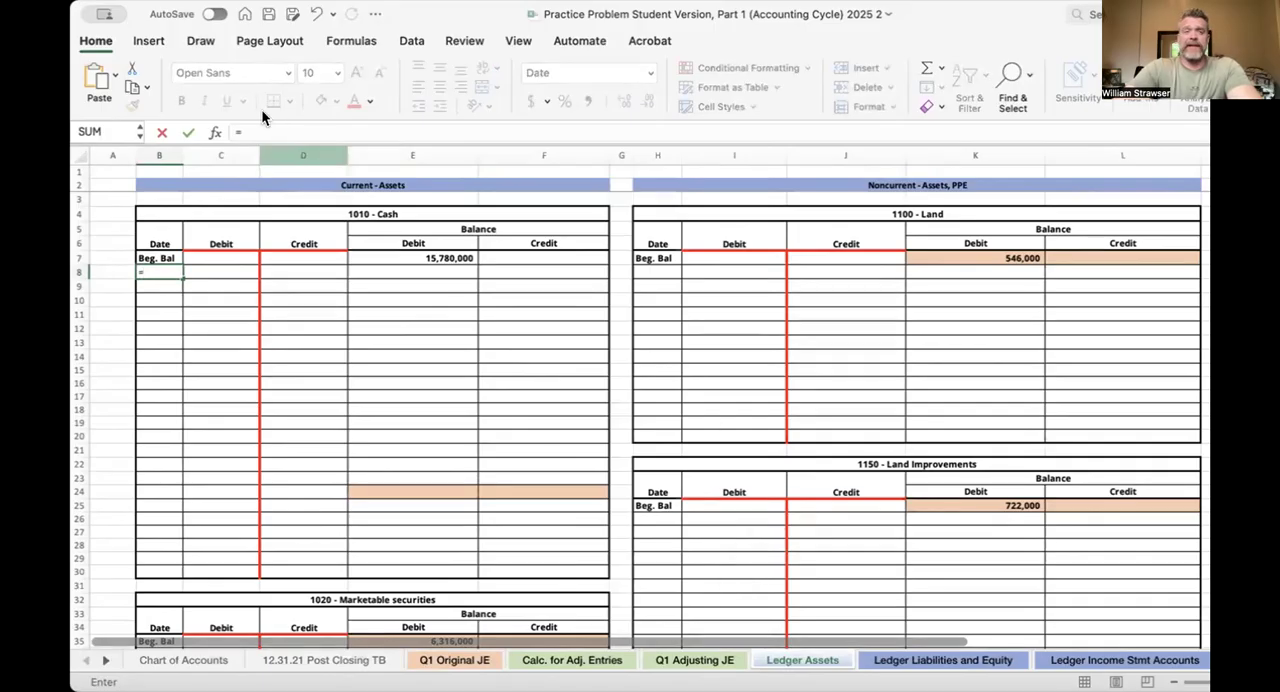
pyautogui.moveTo(252, 130); pyautogui.dragTo(214, 131)
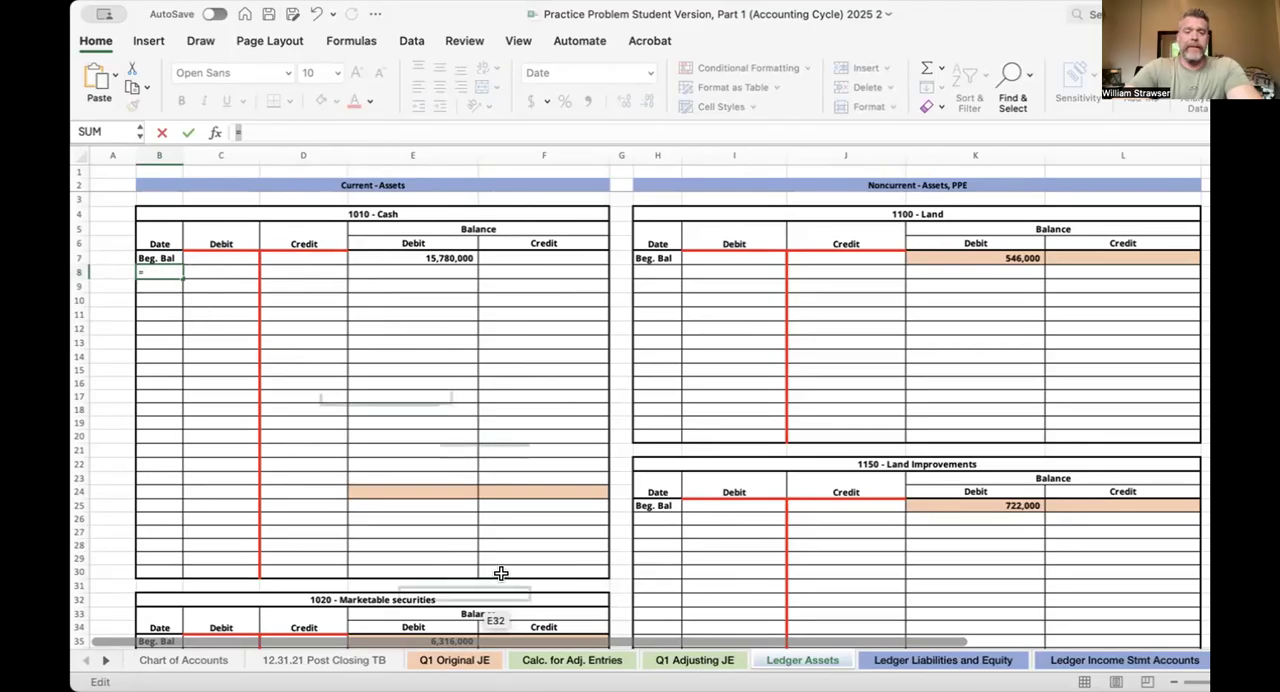
pyautogui.click(450, 661)
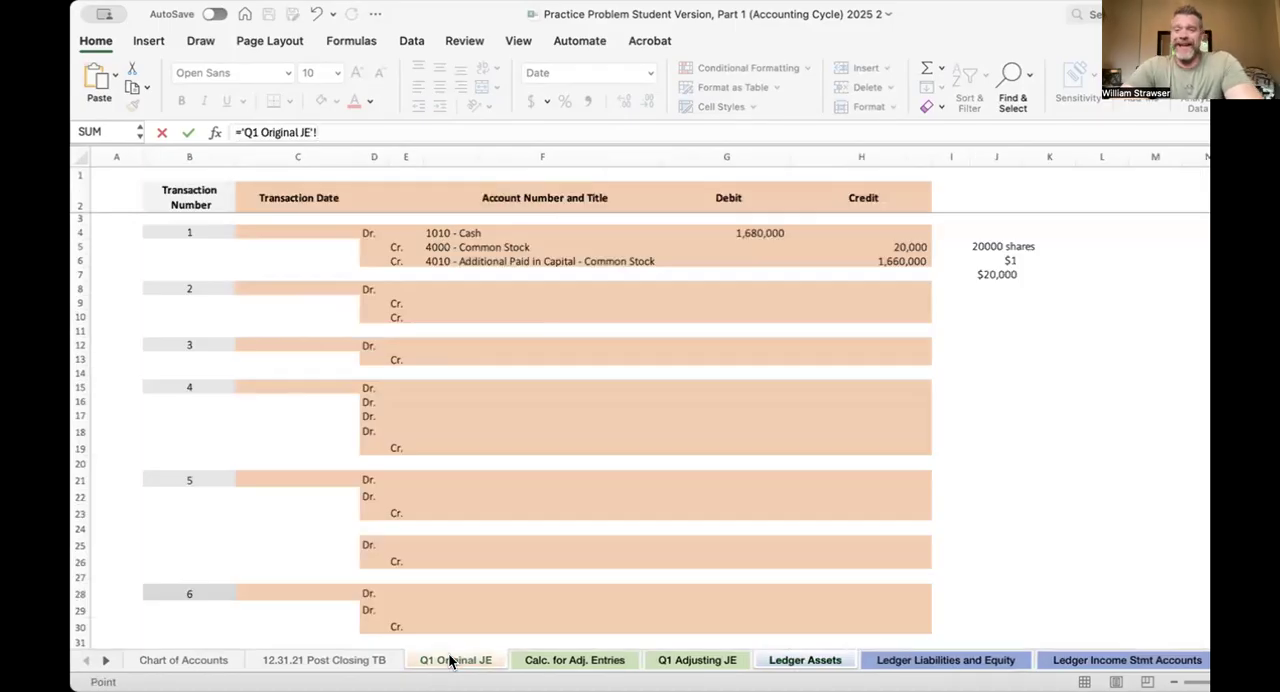
pyautogui.click(289, 226)
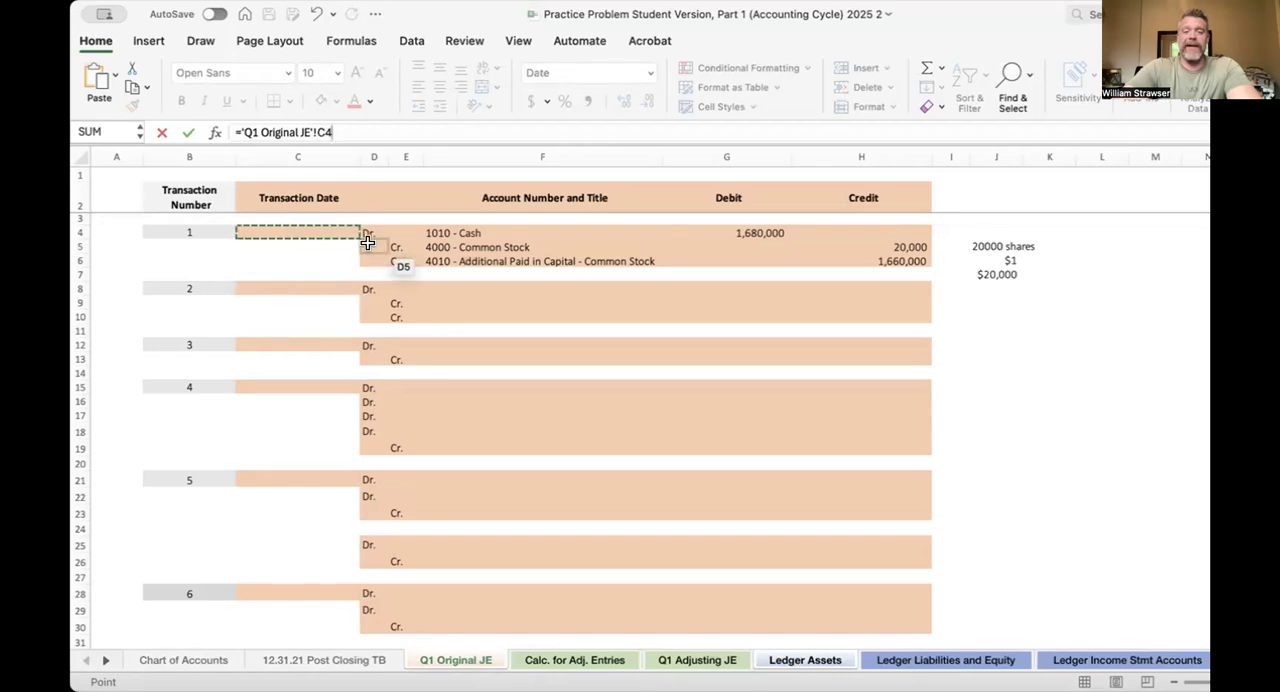
pyautogui.press('Return')
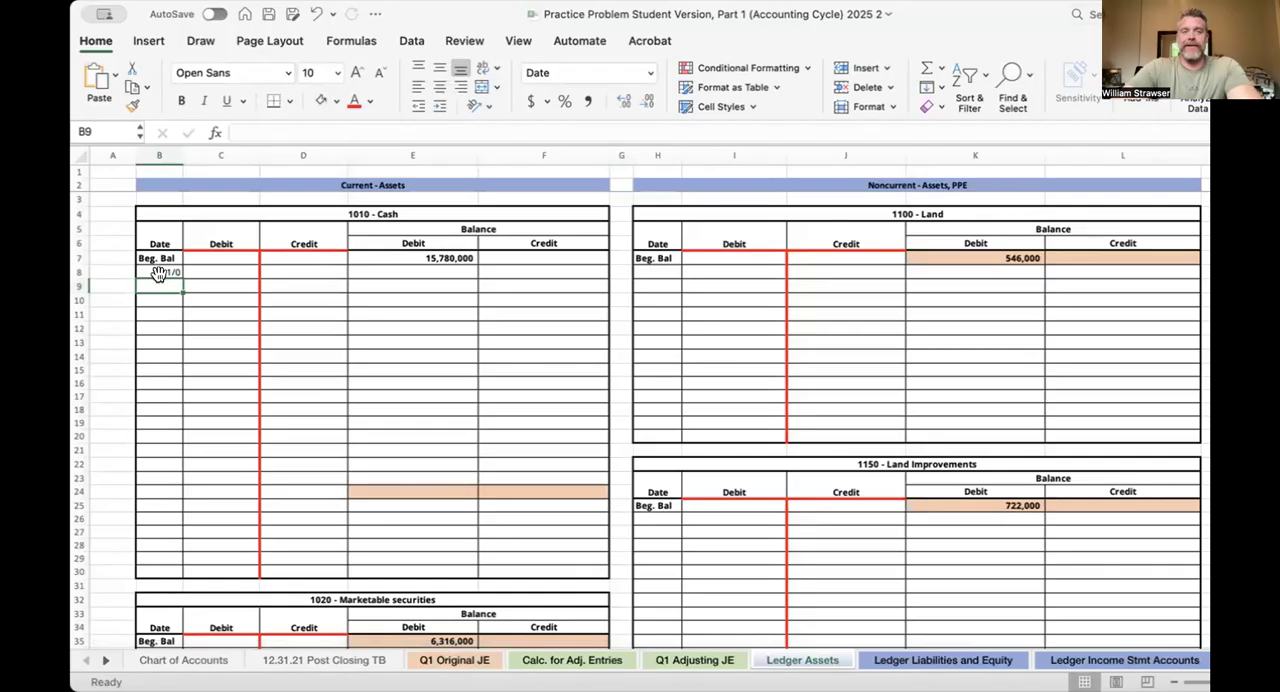
# Enter 1/1/22 as the transaction date of transaction 1 on the Q1 Original JE sheet
pyautogui.click(450, 660)
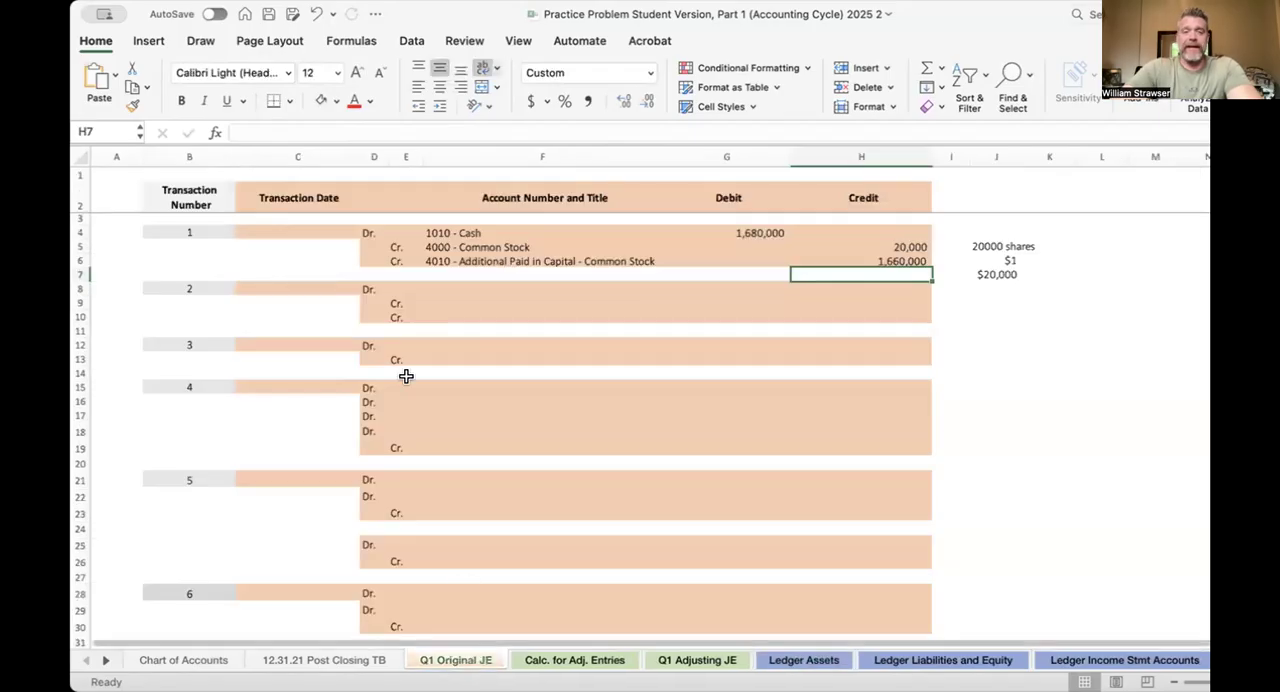
pyautogui.click(296, 231)
pyautogui.write('1/')
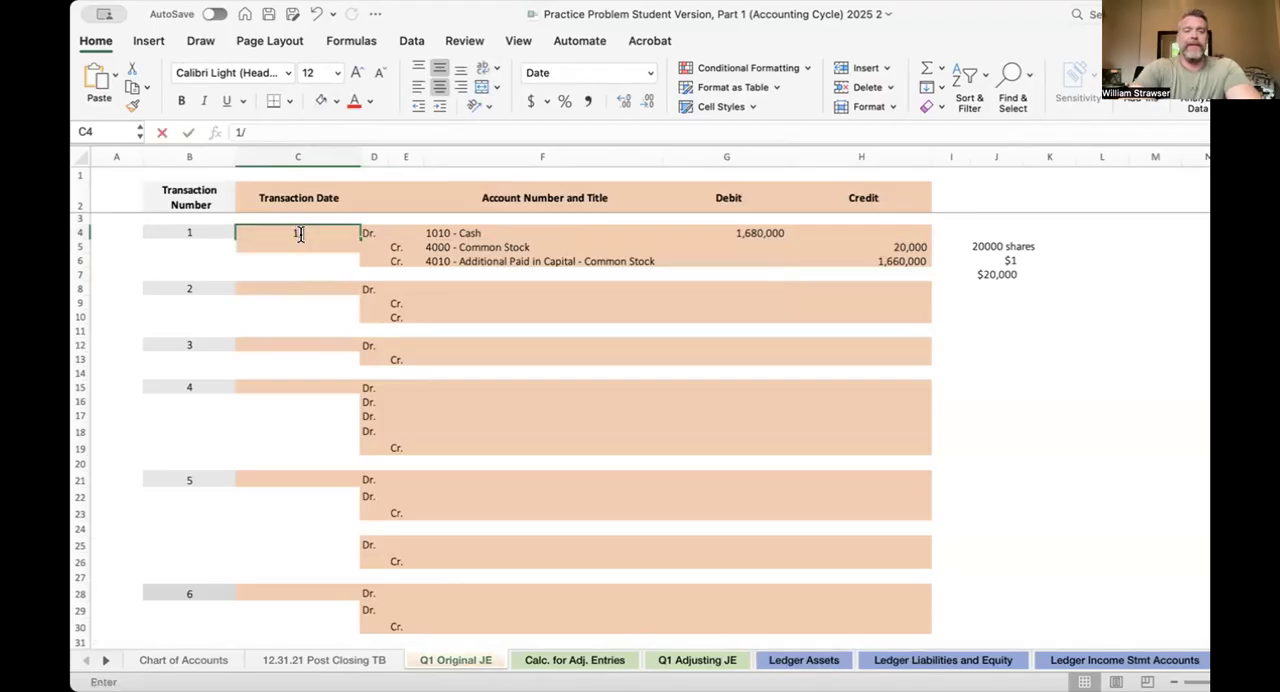
pyautogui.write('1/22')
pyautogui.press('Return')
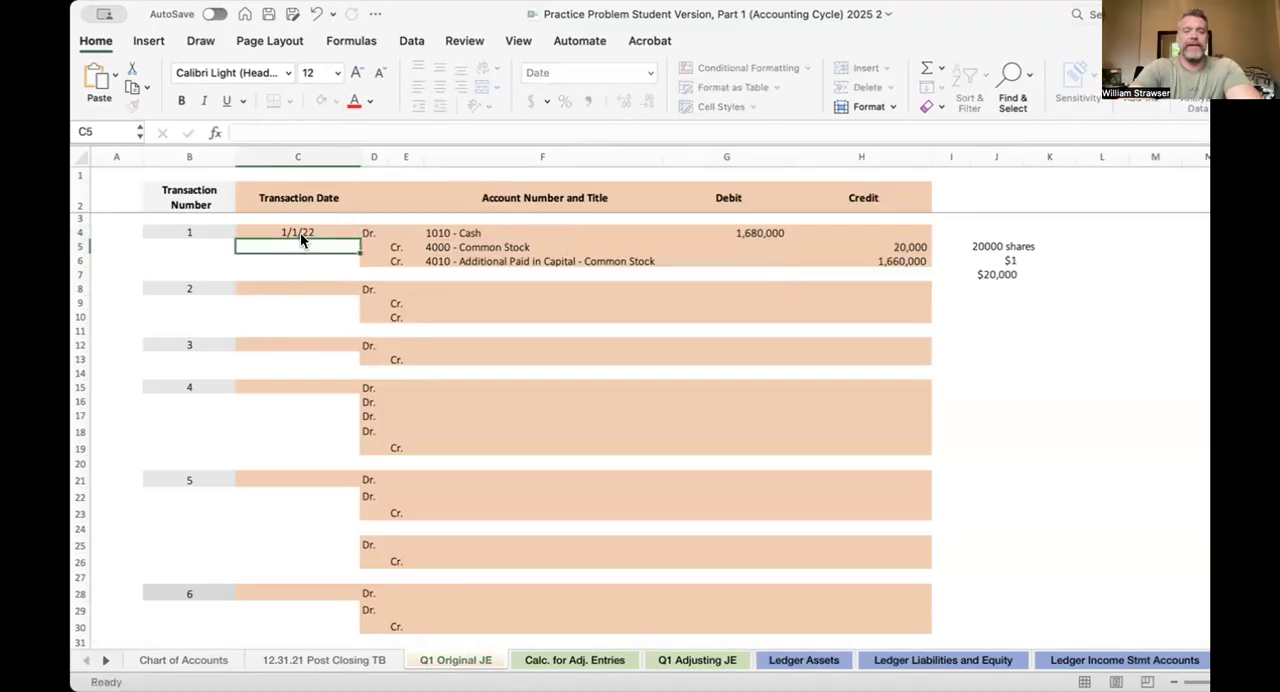
# Post transaction 1's cash debit to the 1010 - Cash ledger by linking C8 to 'Q1 Original JE'!G4
pyautogui.click(782, 660)
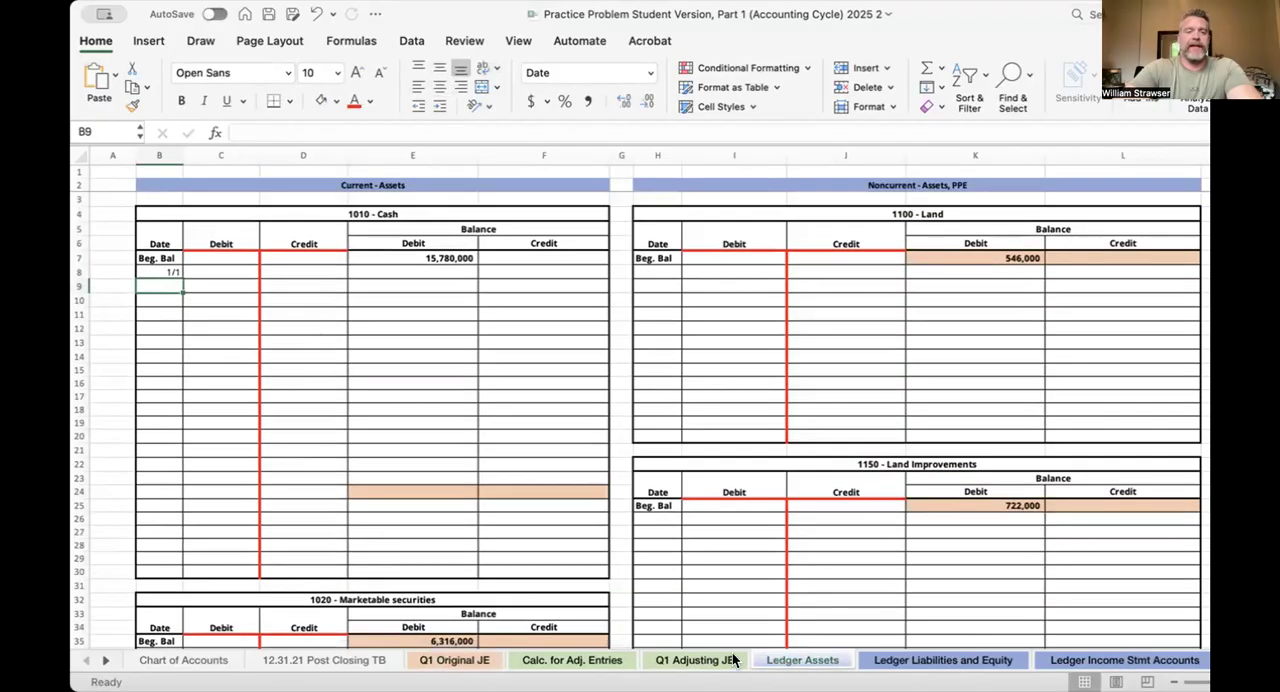
pyautogui.click(160, 271)
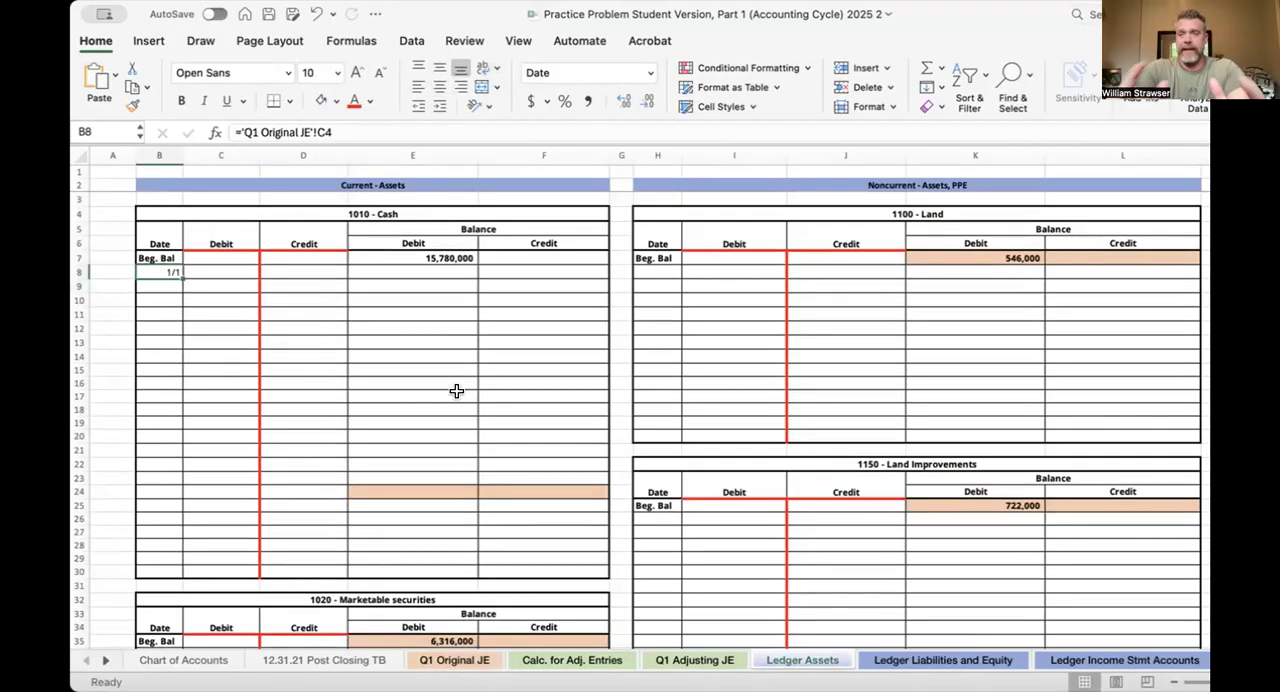
pyautogui.press('Tab')
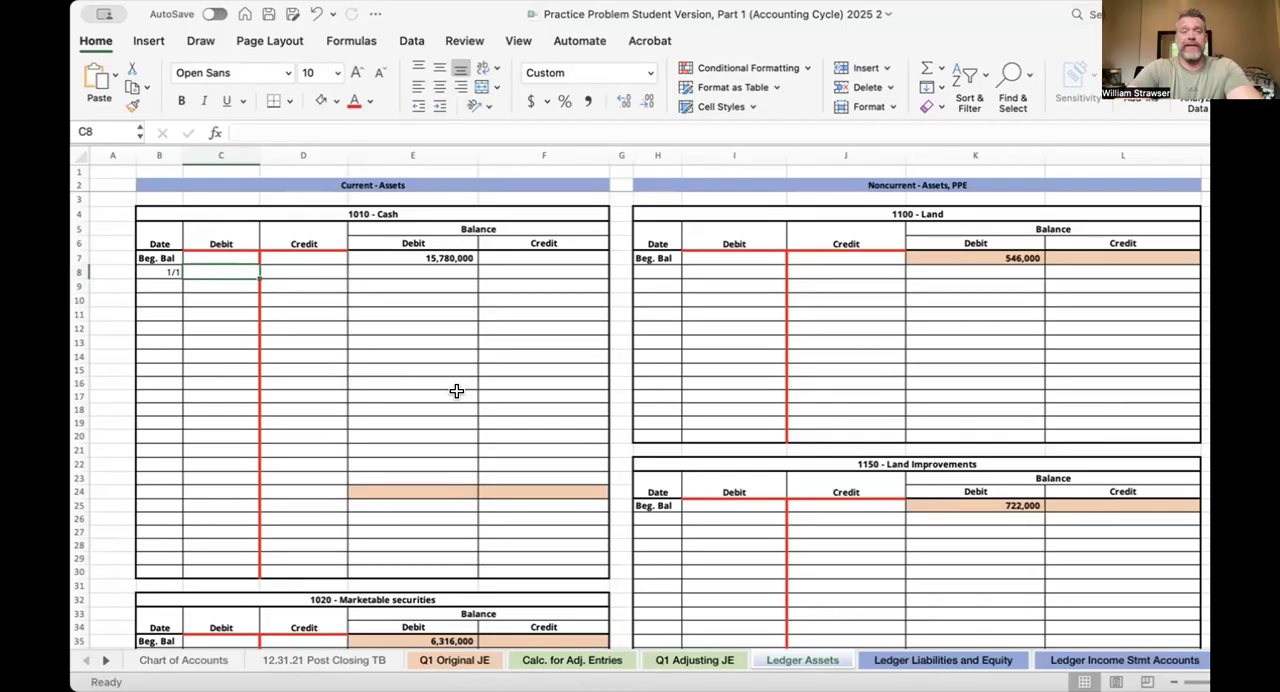
pyautogui.write('=')
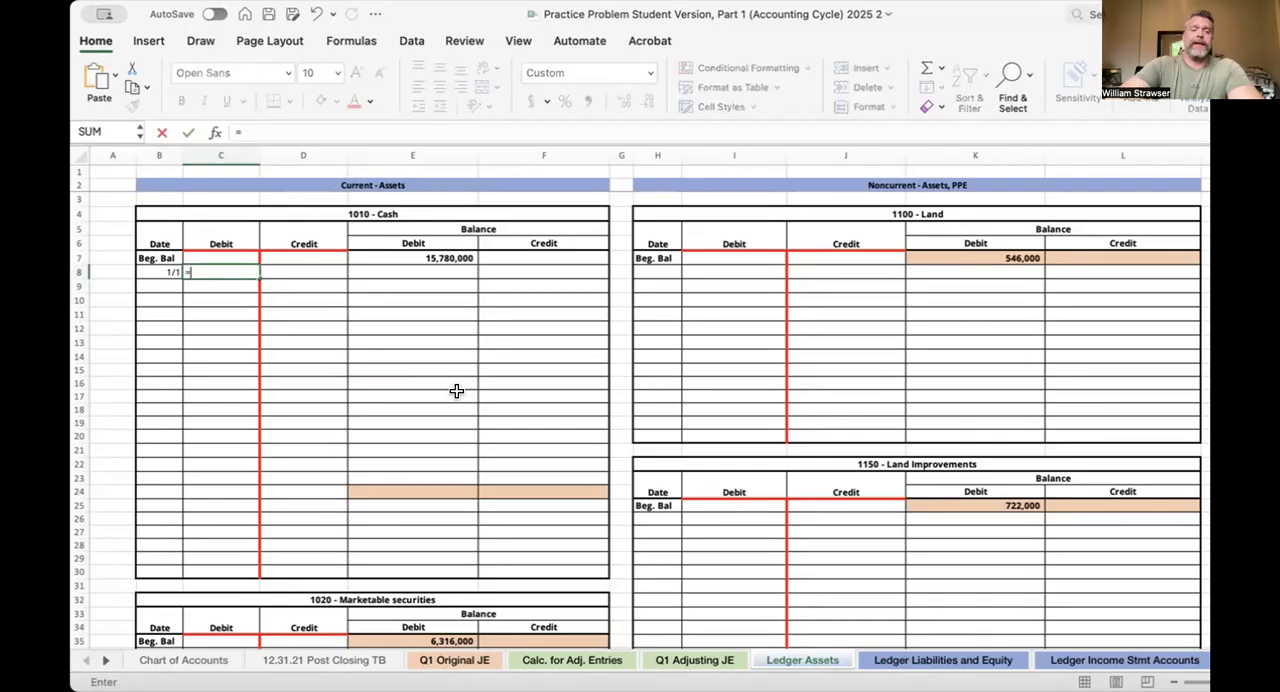
pyautogui.click(455, 665)
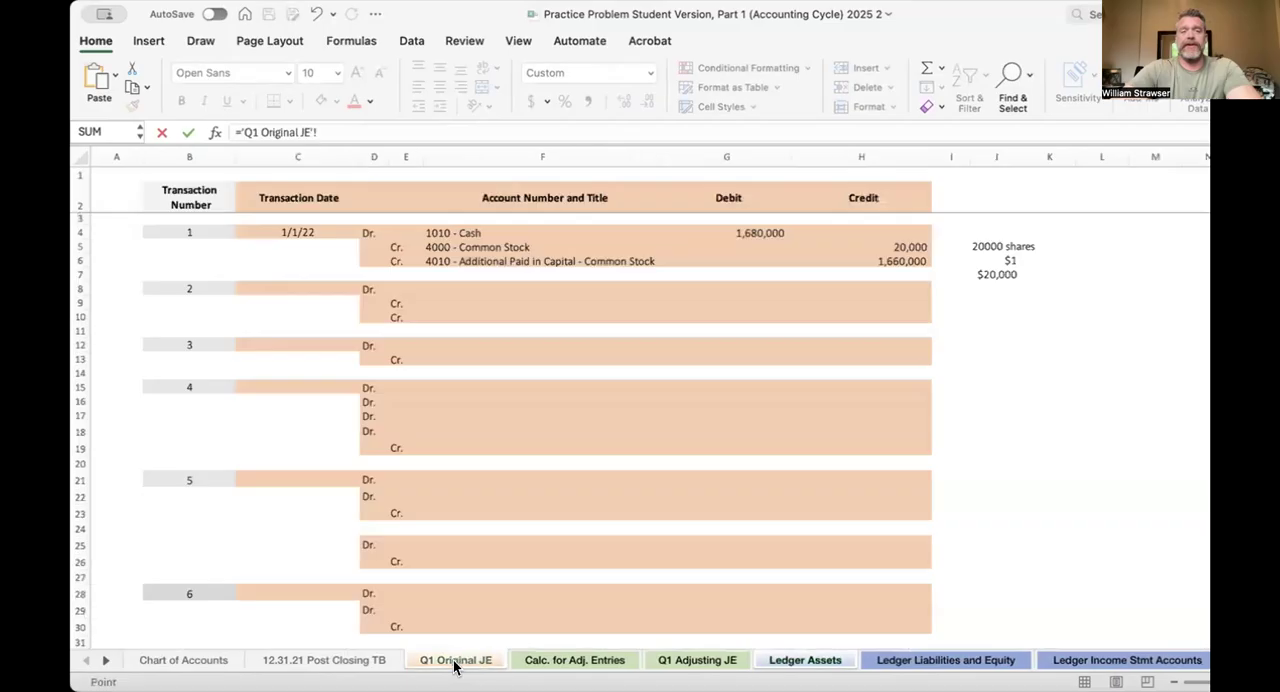
pyautogui.click(738, 232)
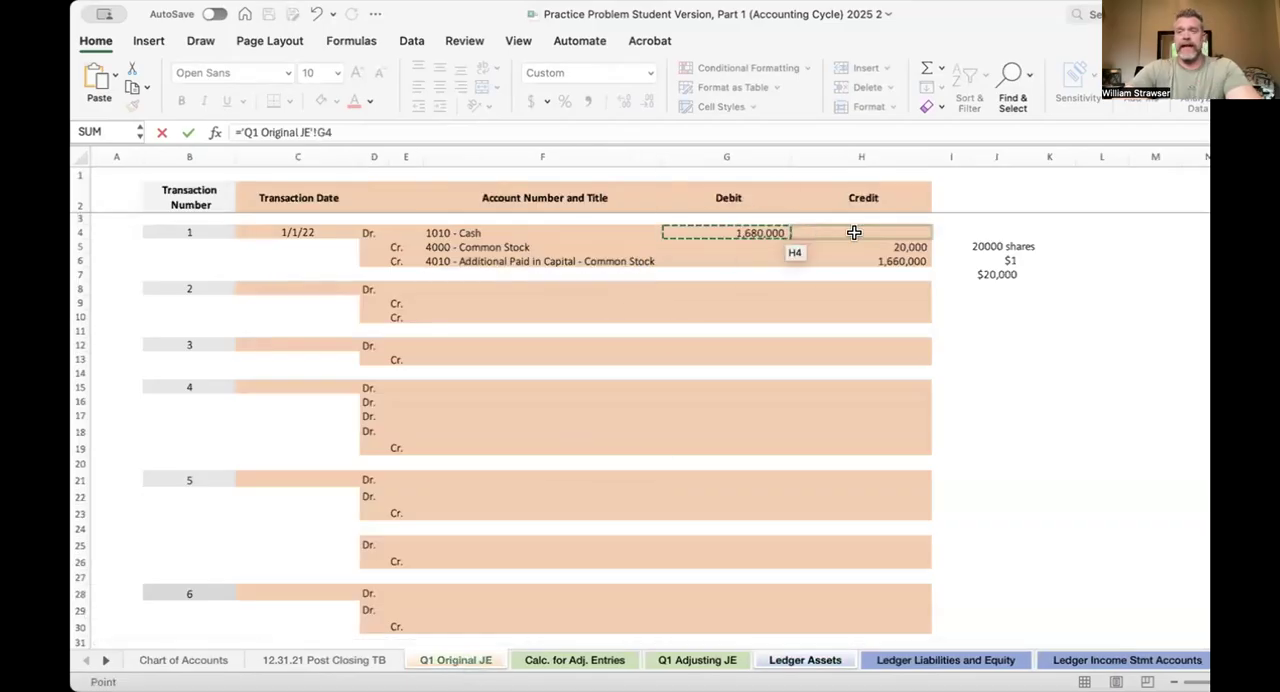
pyautogui.press('Return')
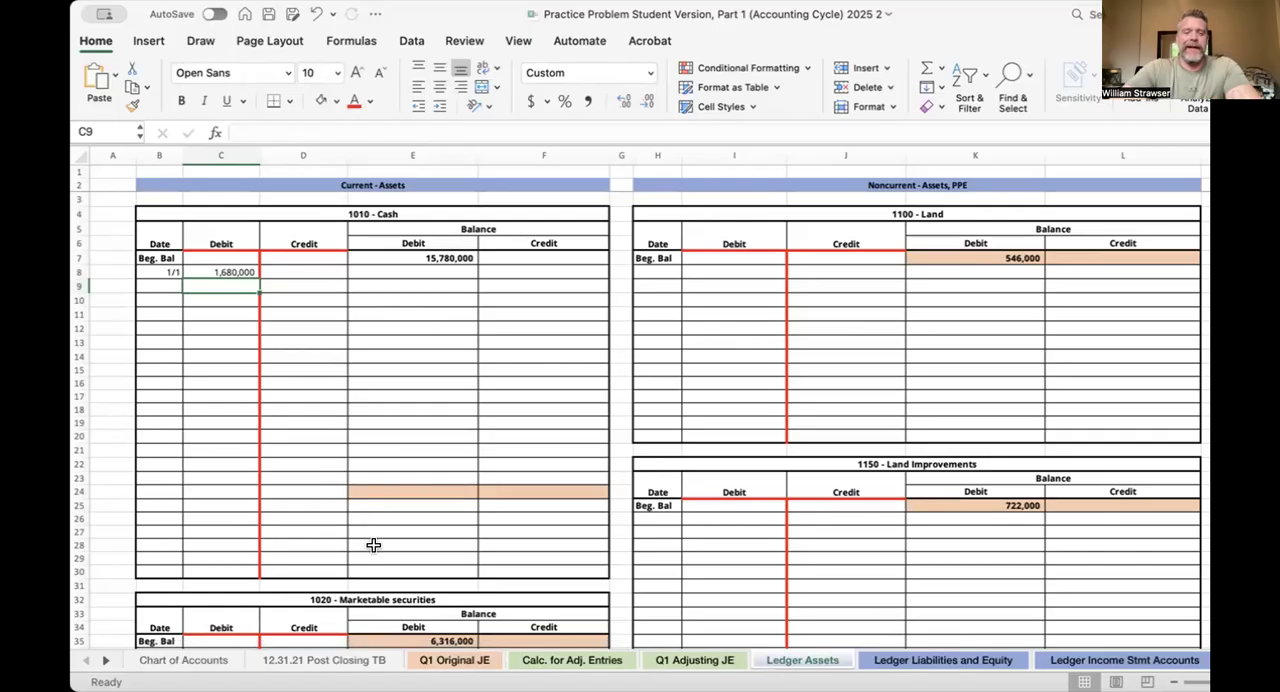
# Change the Cash debit of transaction 1 to 1,600,000 on Q1 Original JE and check the linked Additional Paid in Capital credit
pyautogui.click(455, 660)
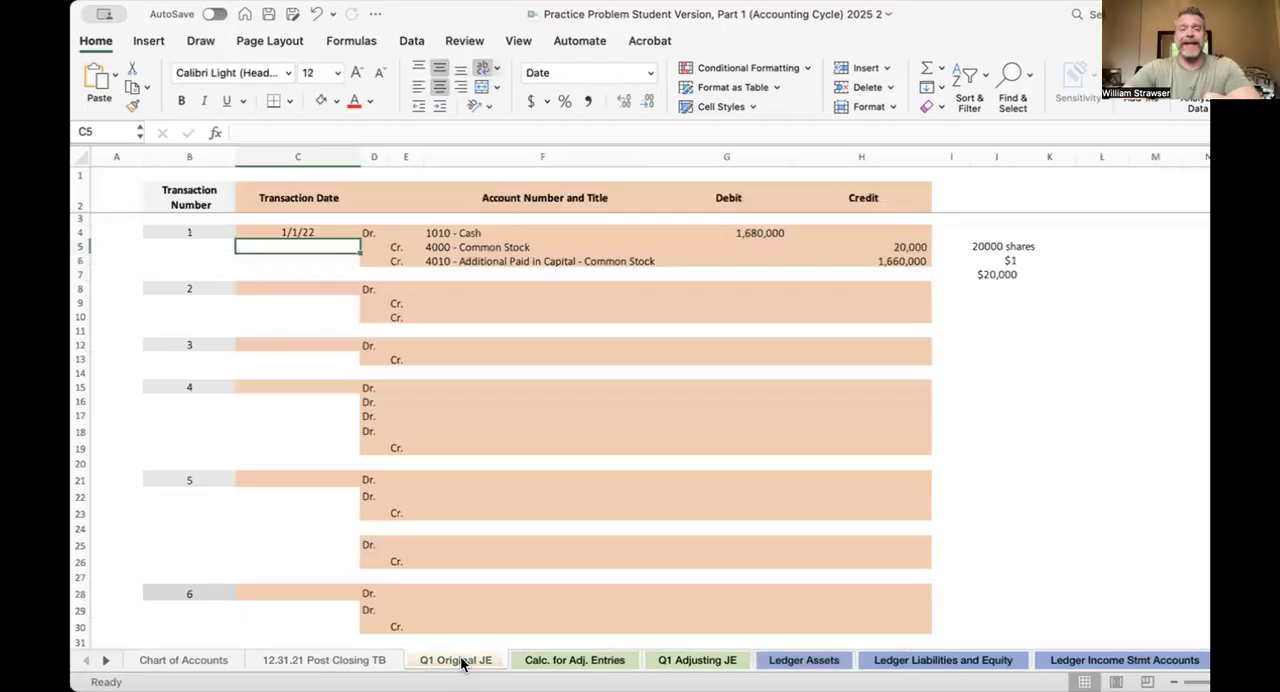
pyautogui.click(758, 232)
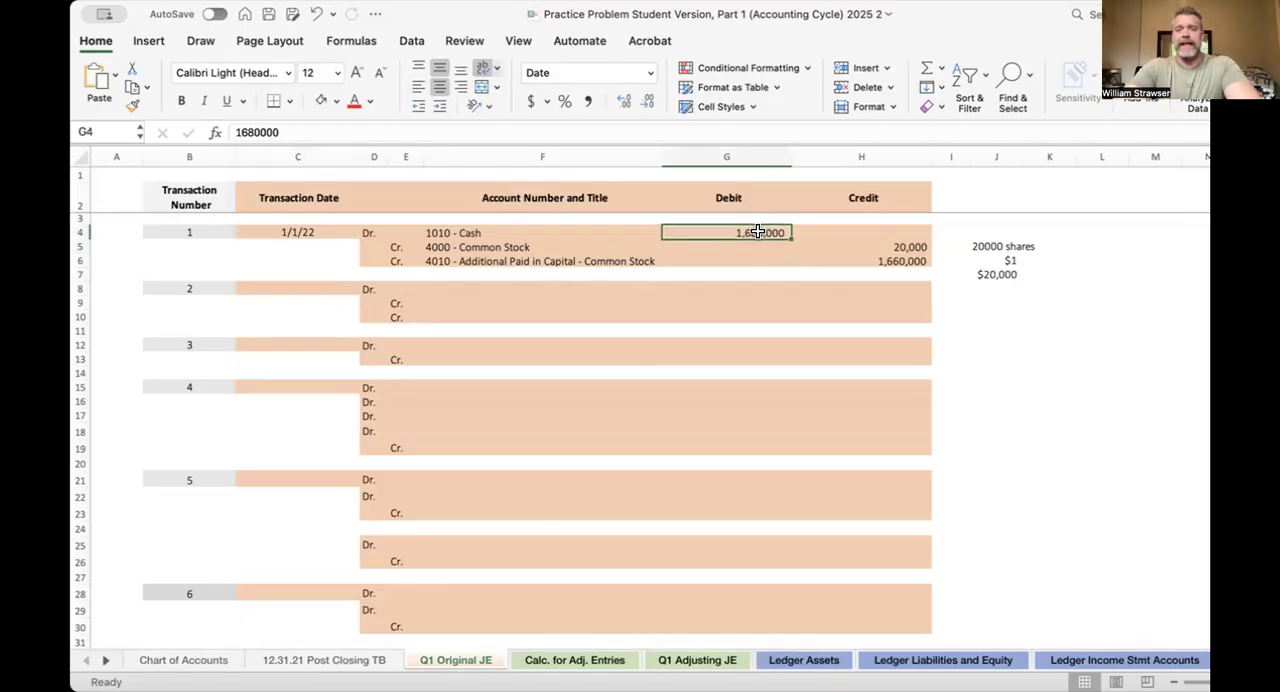
pyautogui.write('1,600')
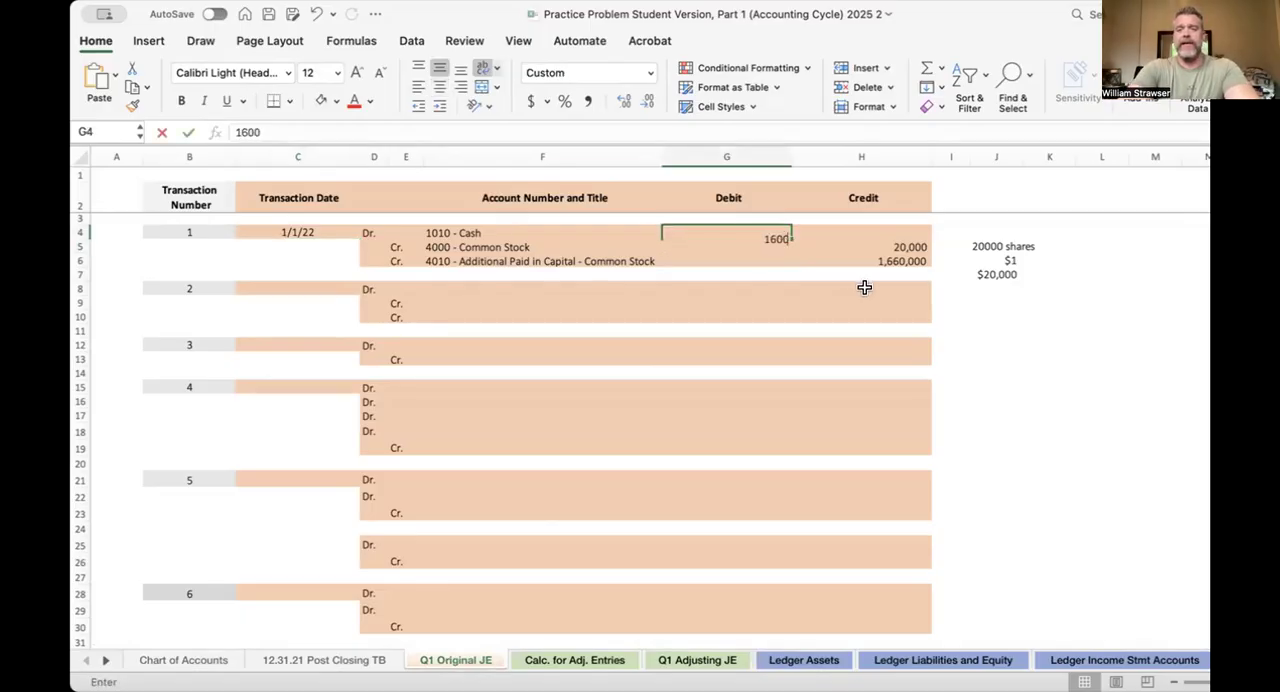
pyautogui.write(',0000')
pyautogui.press('Return')
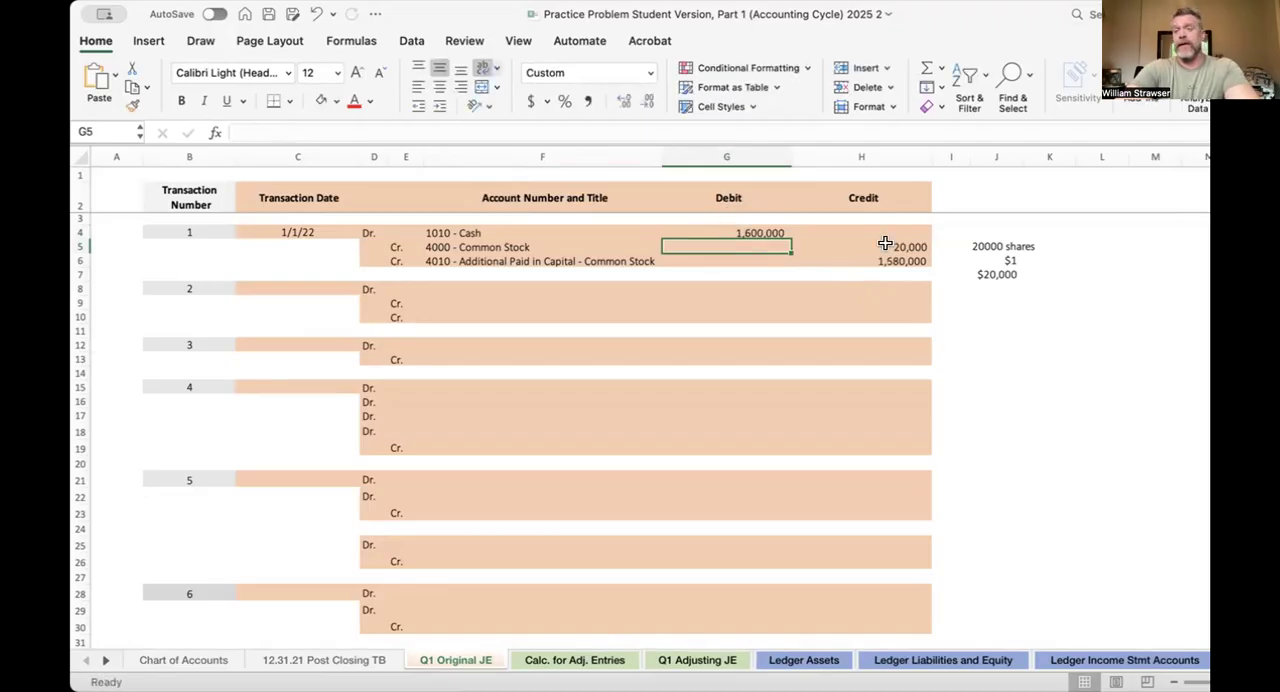
pyautogui.click(894, 259)
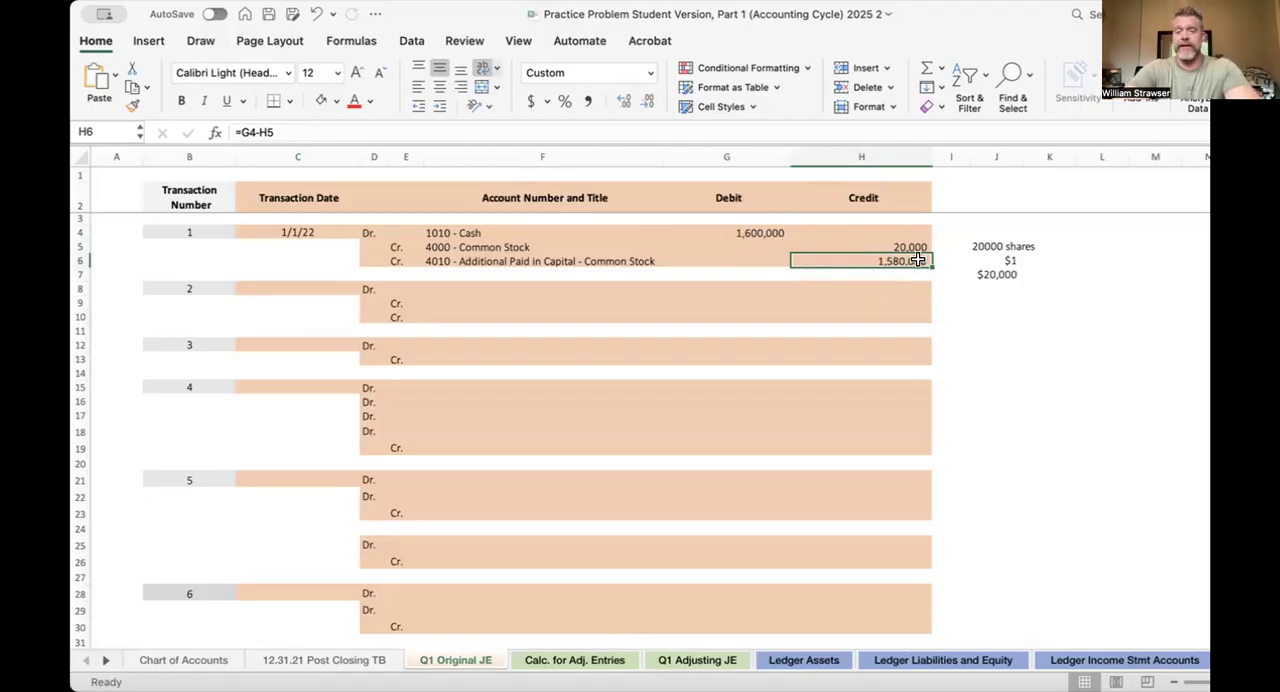
# Check the linked Cash posting in C8 on Ledger Assets and set transaction 1's Cash debit to 1,680,000 on Q1 Original JE
pyautogui.click(770, 661)
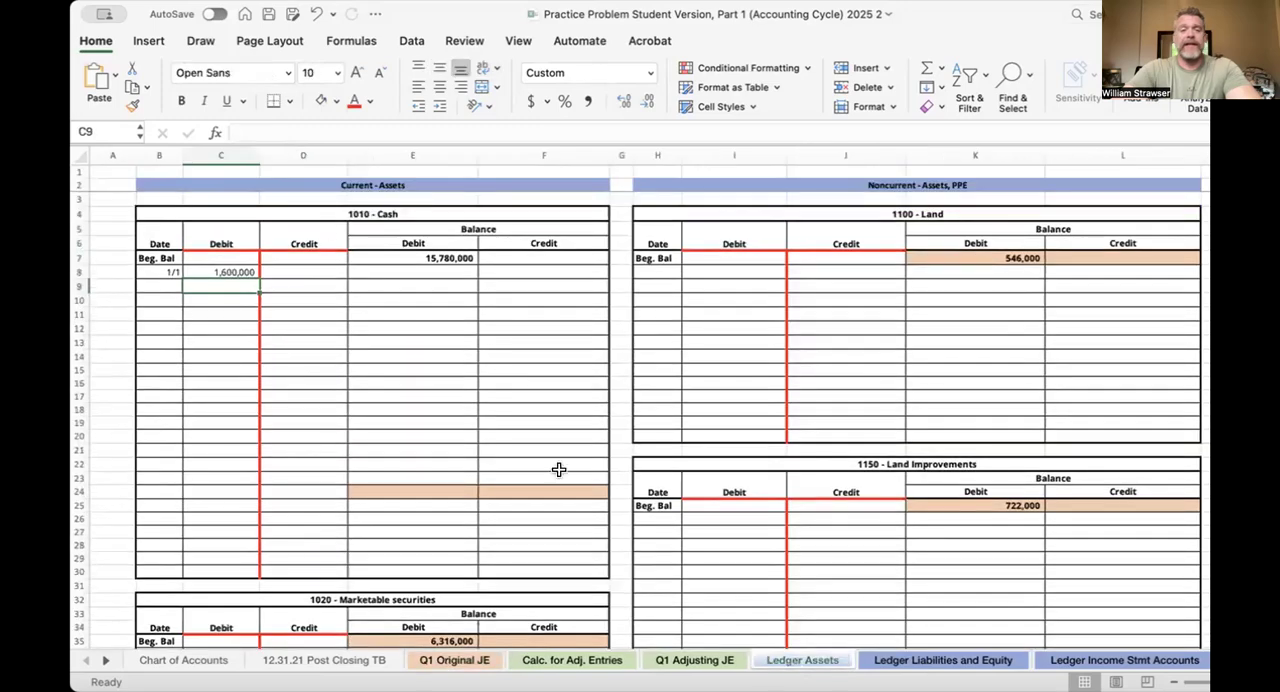
pyautogui.click(232, 274)
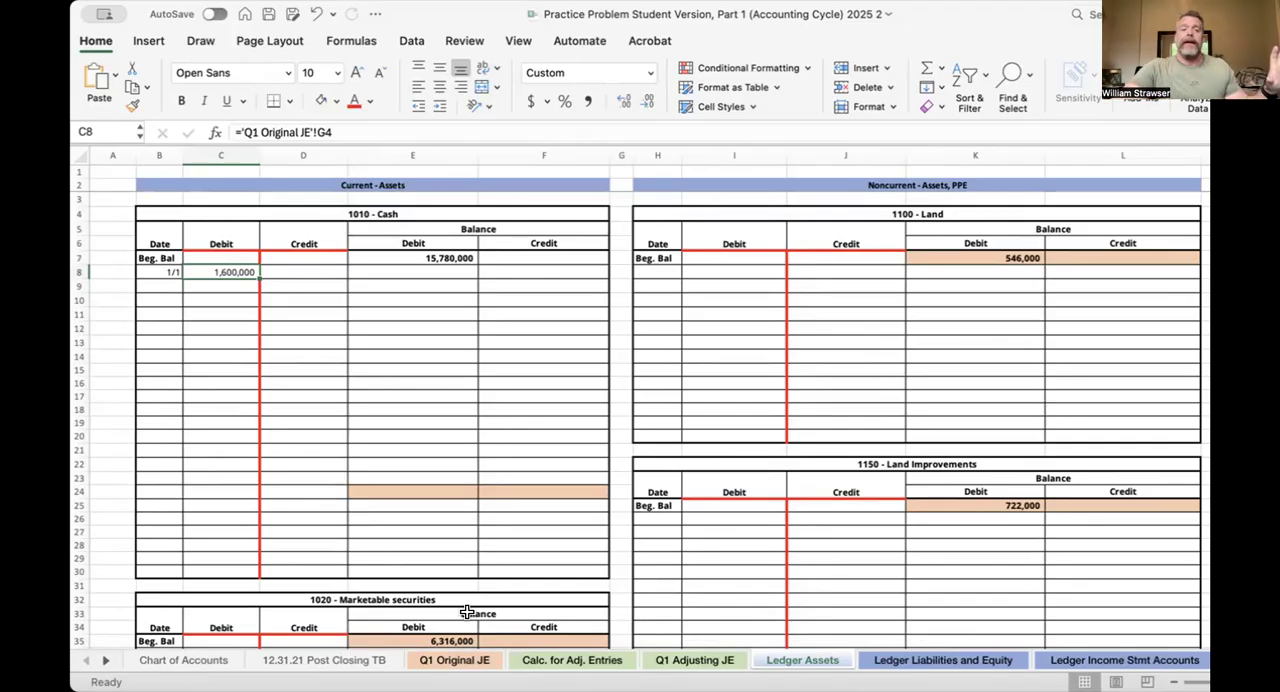
pyautogui.click(456, 660)
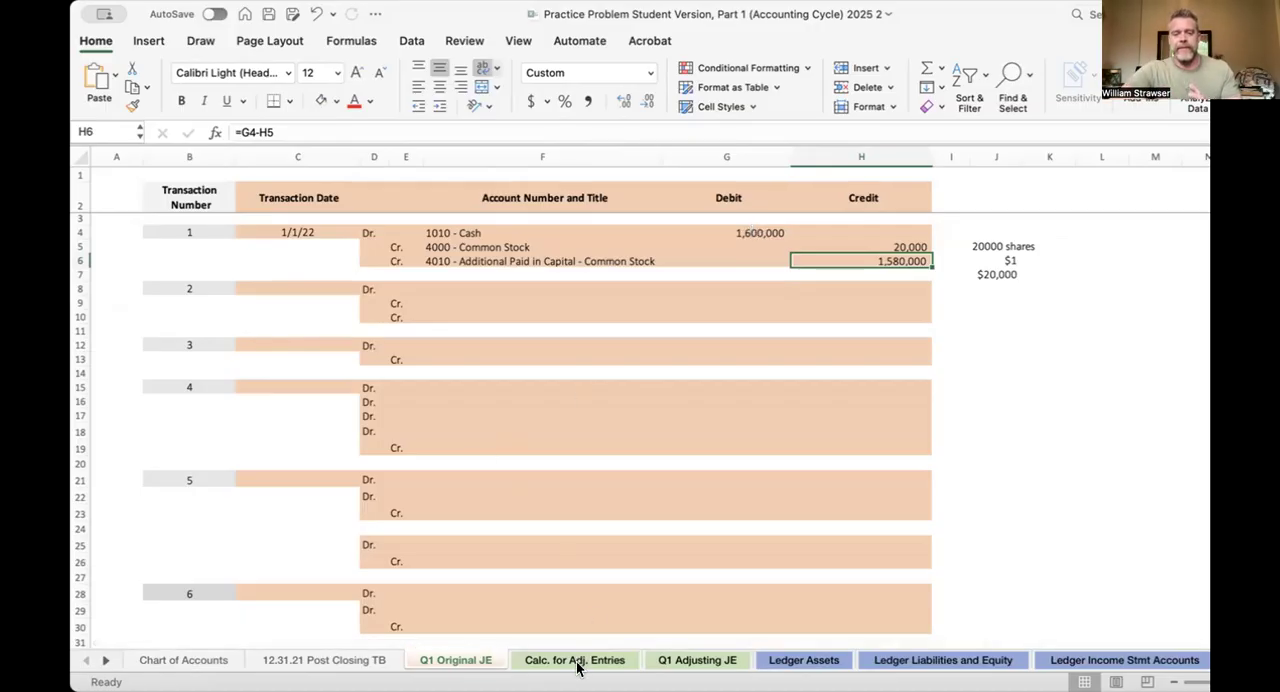
pyautogui.click(826, 662)
pyautogui.click(455, 660)
pyautogui.click(768, 226)
pyautogui.write('1,680')
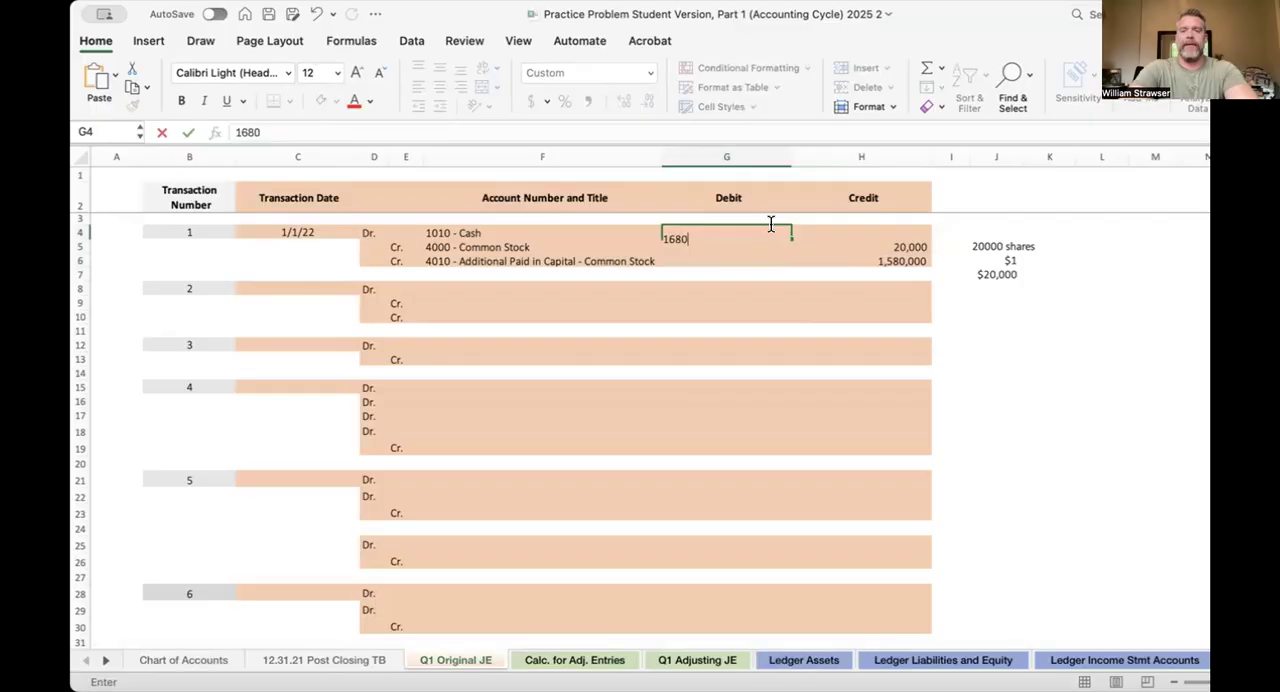
pyautogui.write(',000')
pyautogui.press('Return')
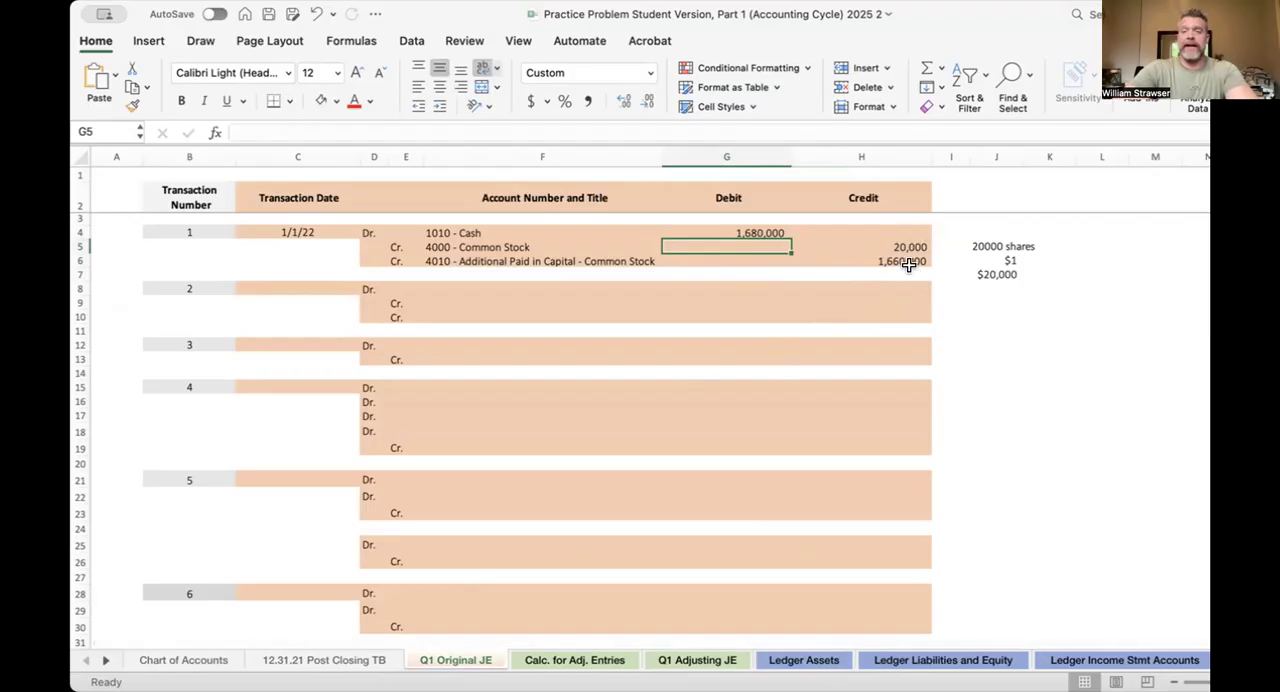
# In the 4000 - Common Stock ledger on Ledger Liabilities and Equity, link the posting date in N8 to 'Q1 Original JE'!C4
pyautogui.click(927, 660)
pyautogui.hscroll(5, 1051, 364)
pyautogui.hscroll(-5, 1051, 364)
pyautogui.click(572, 271)
pyautogui.write('=')
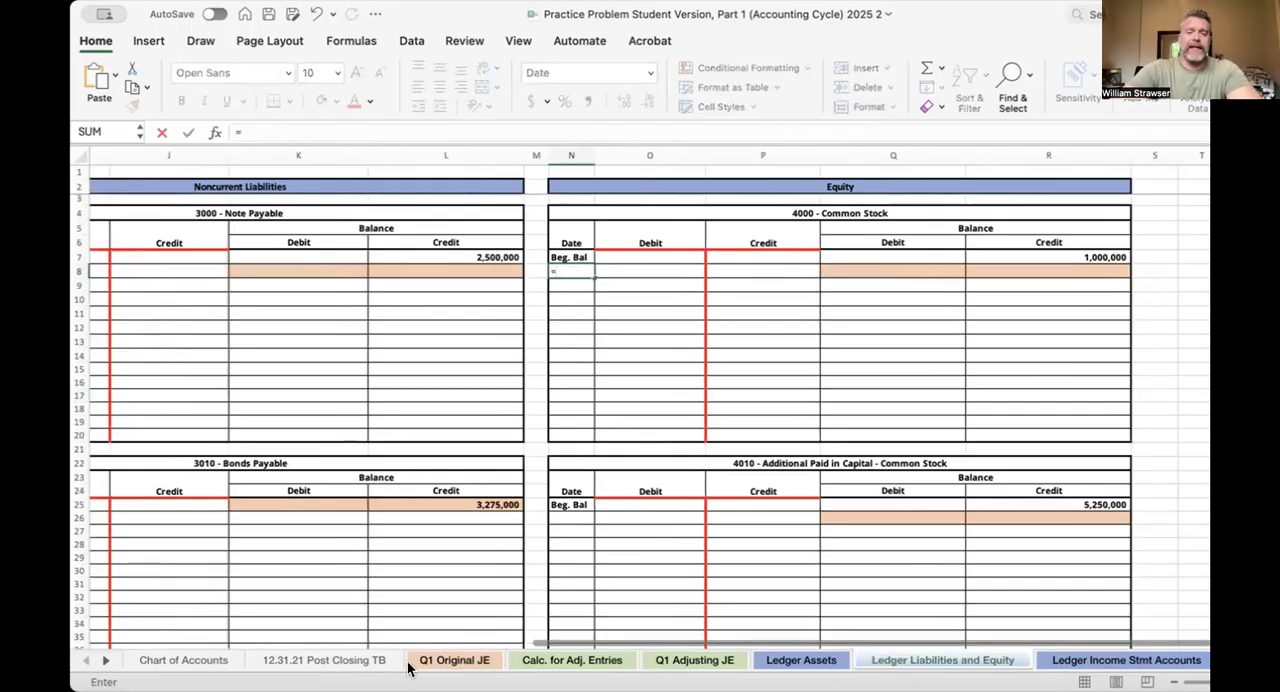
pyautogui.click(454, 660)
pyautogui.click(307, 229)
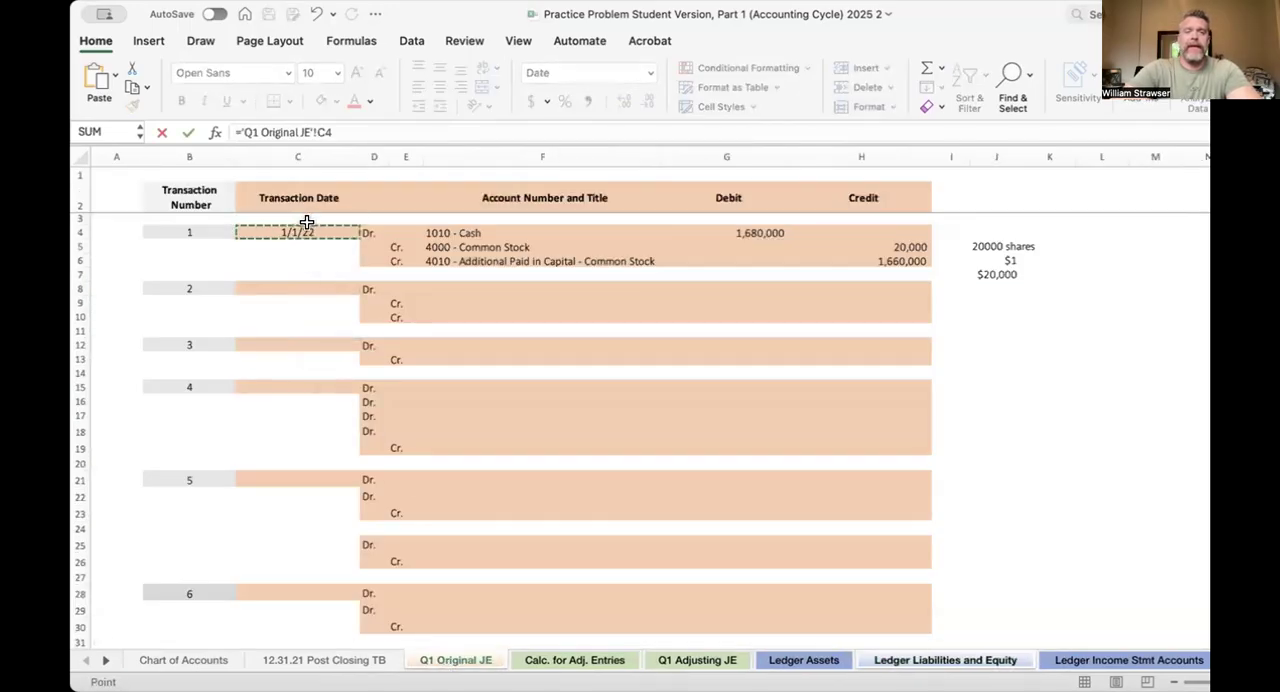
pyautogui.press('Return')
# Post transaction 1's Common Stock credit to the 4000 - Common Stock ledger by linking P8 to 'Q1 Original JE'!H5
pyautogui.click(738, 270)
pyautogui.write('=')
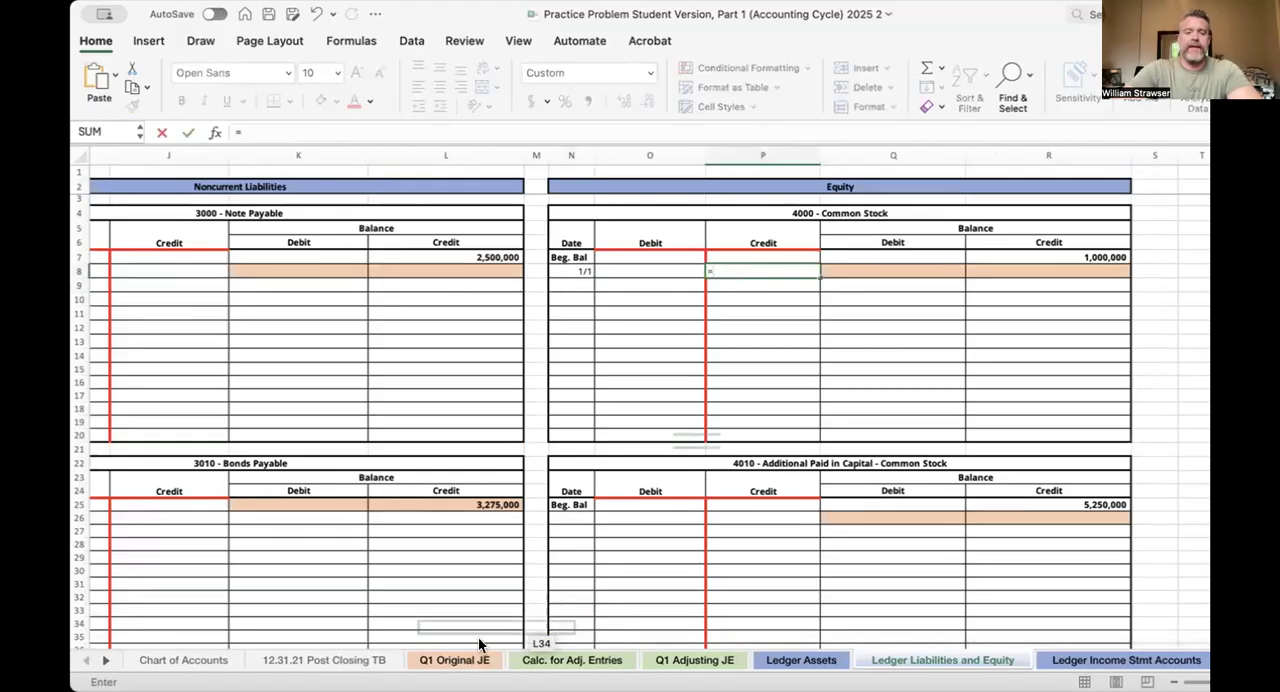
pyautogui.click(458, 662)
pyautogui.click(886, 247)
pyautogui.press('Return')
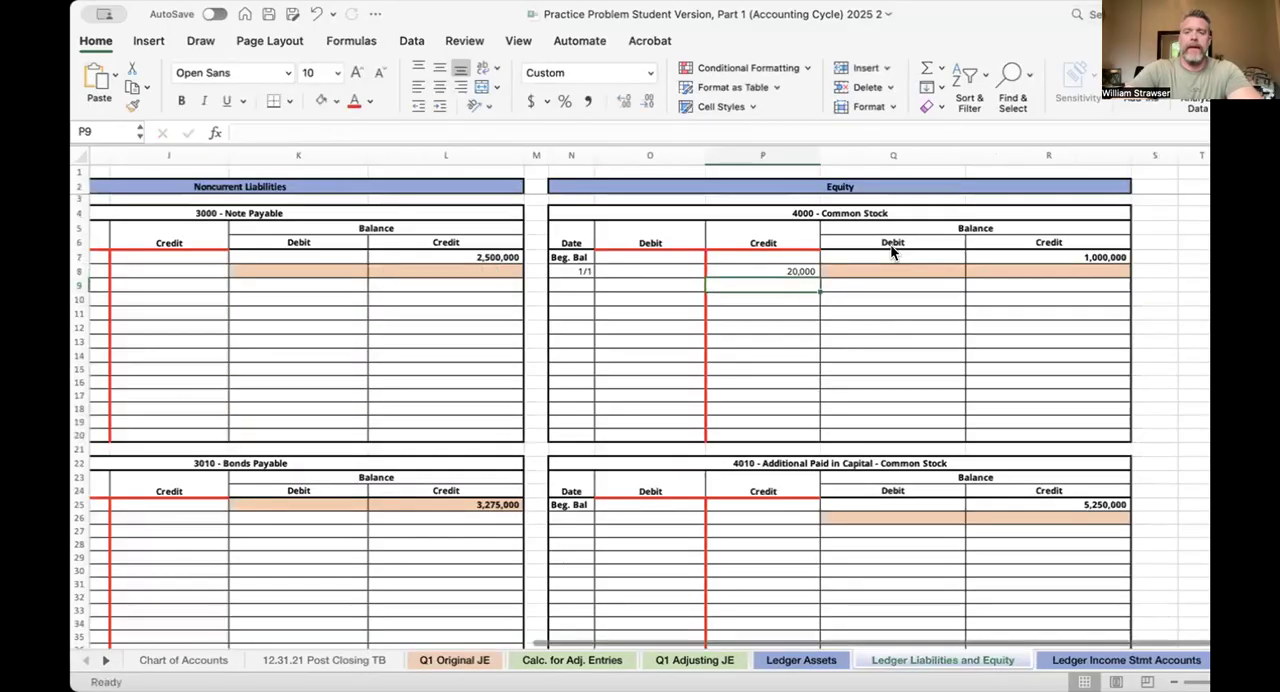
# In the 4010 - Additional Paid in Capital - Common Stock ledger, link the posting date in N26 to 'Q1 Original JE'!C4
pyautogui.scroll(-2, 706, 417)
pyautogui.click(597, 477)
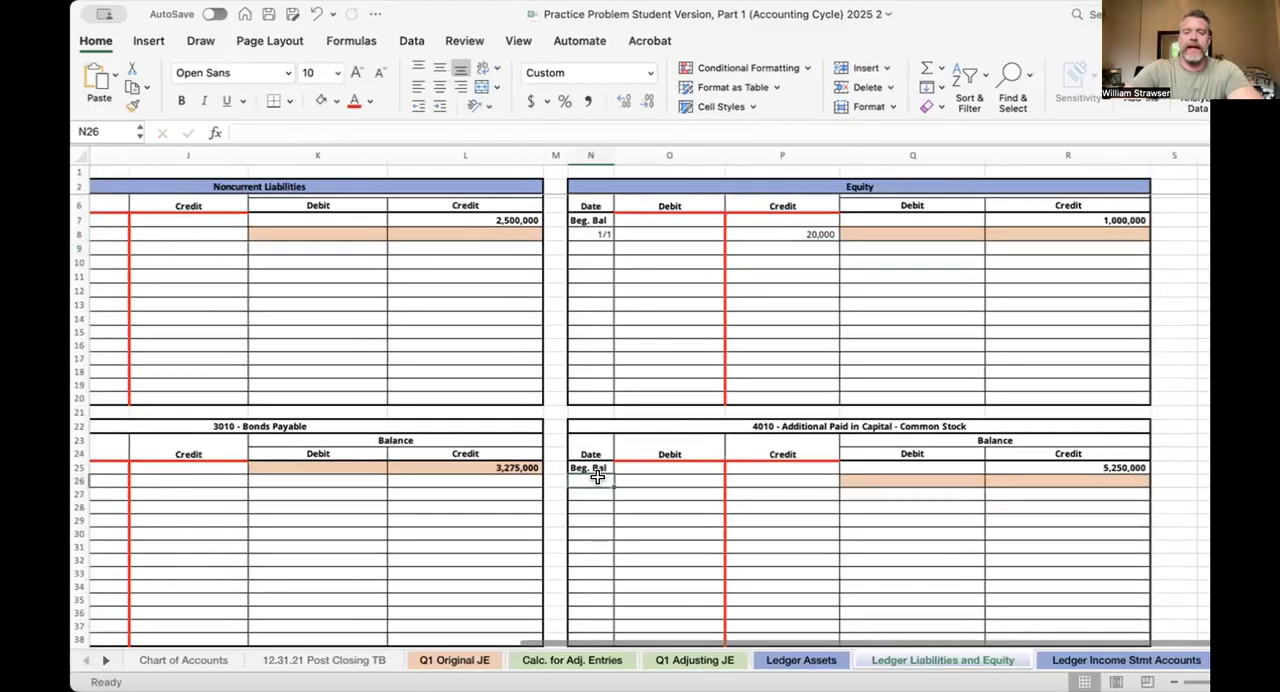
pyautogui.write('=')
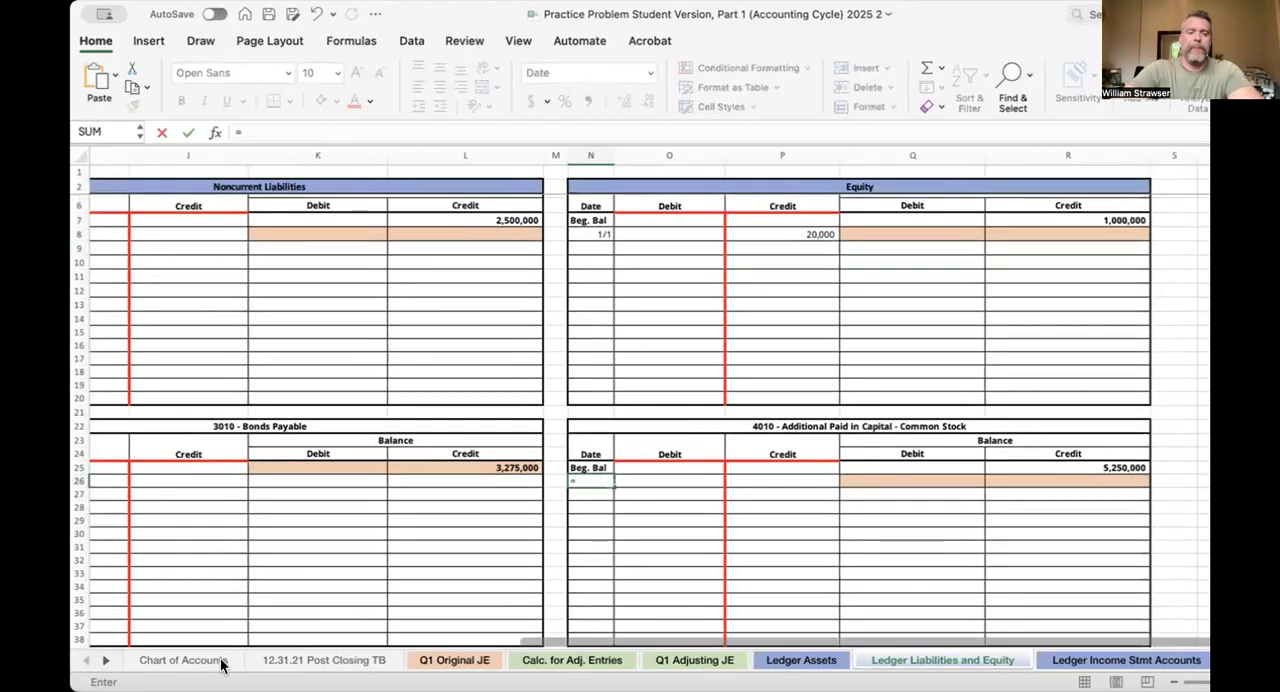
pyautogui.click(454, 660)
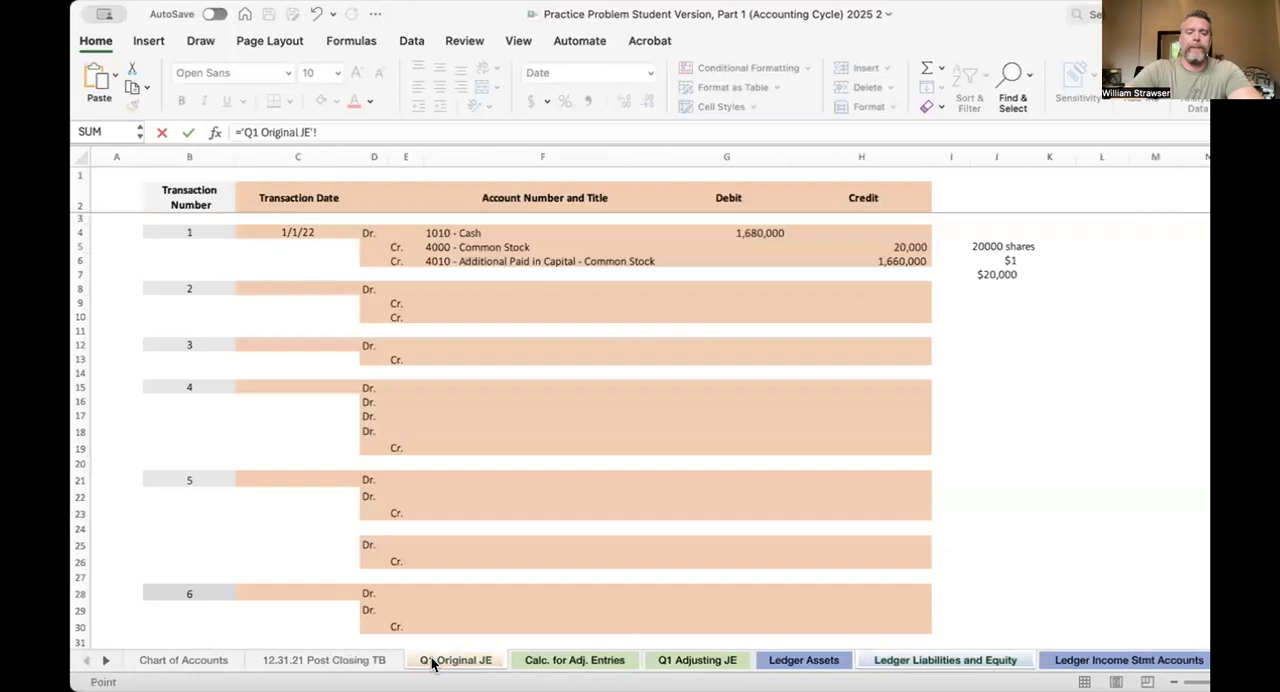
pyautogui.click(277, 229)
pyautogui.press('Return')
# Post transaction 1's Additional Paid in Capital credit to the 4010 ledger by linking P26 to 'Q1 Original JE'!H6
pyautogui.click(666, 476)
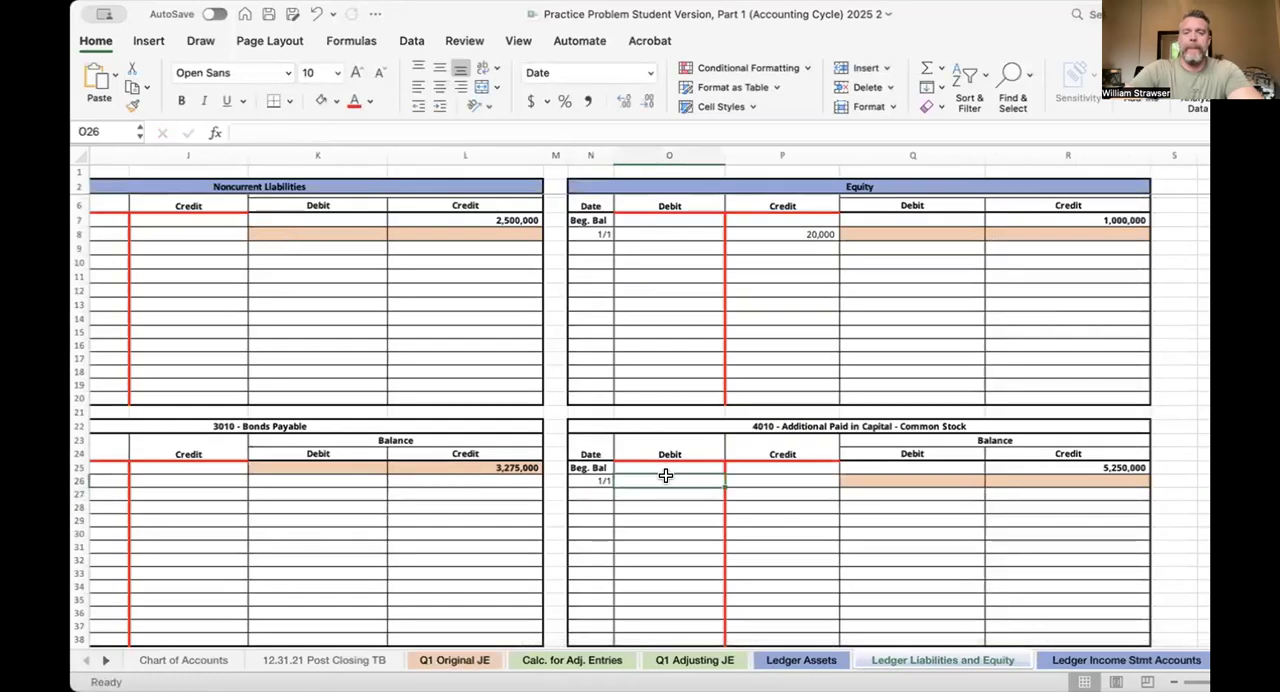
pyautogui.press('Tab')
pyautogui.write('=')
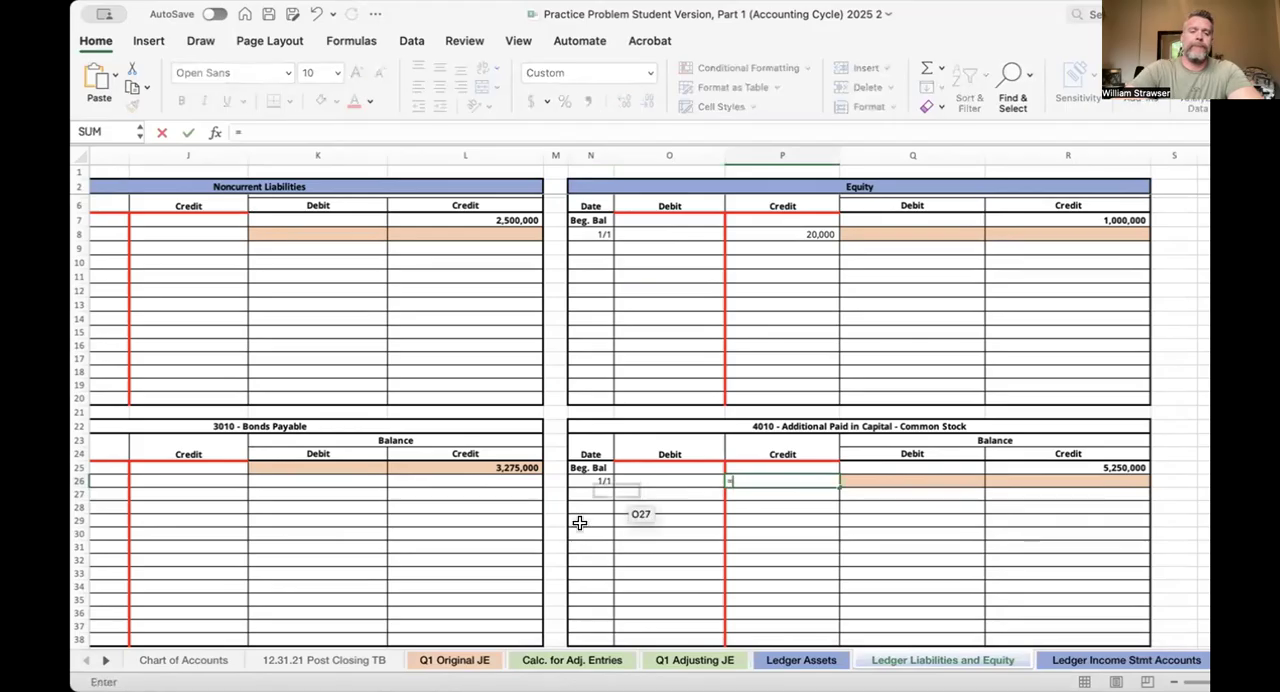
pyautogui.click(468, 658)
pyautogui.click(886, 260)
pyautogui.press('Return')
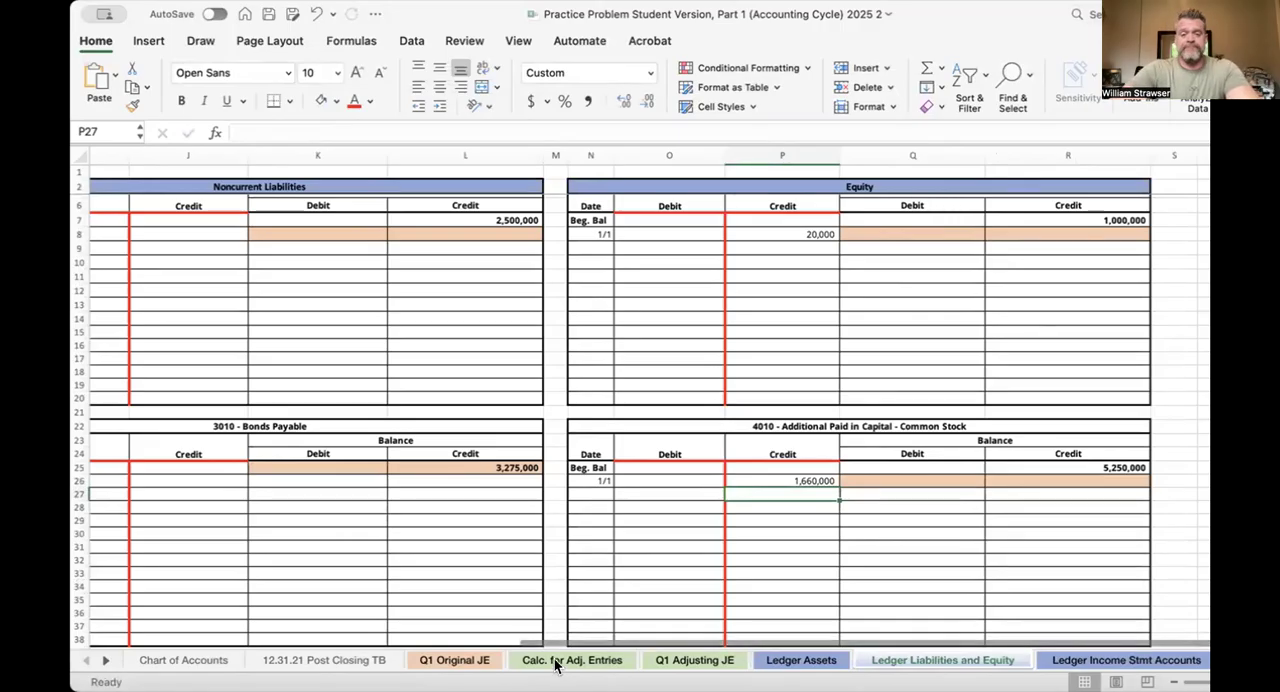
# Review transaction 1's postings in the asset and equity ledgers, the Q1 - Unadjusted TB sheet and the original journal entry
pyautogui.click(801, 660)
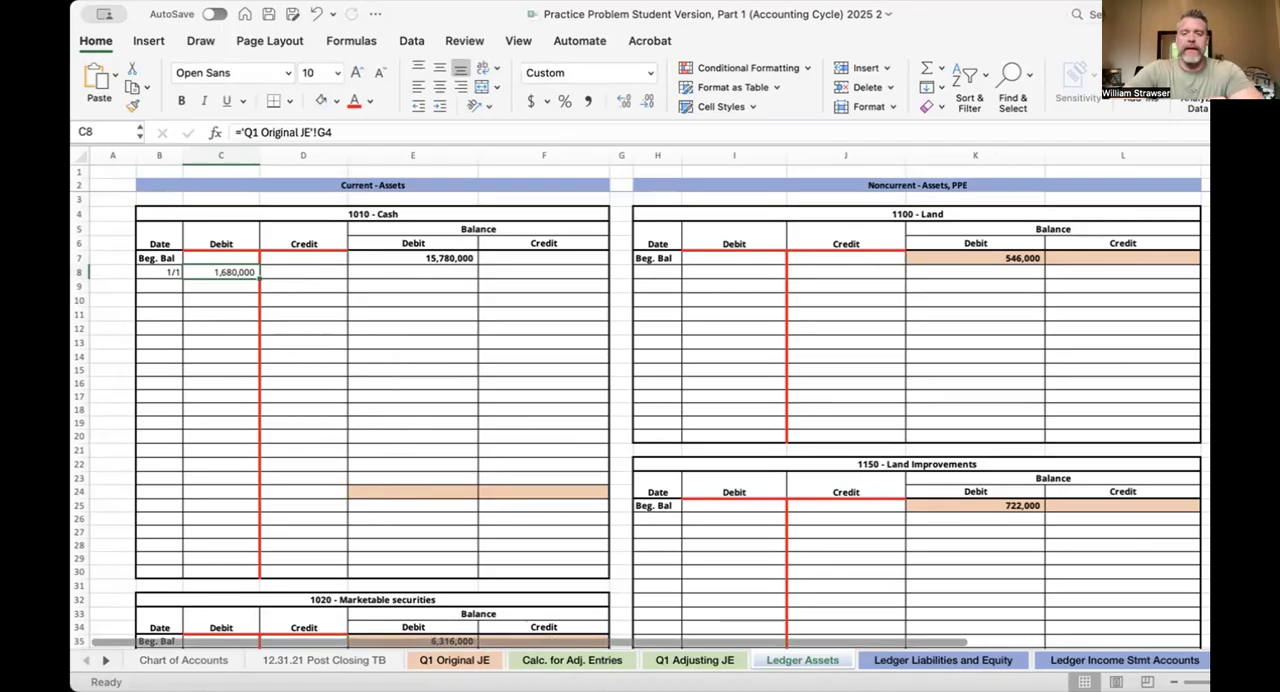
pyautogui.click(957, 662)
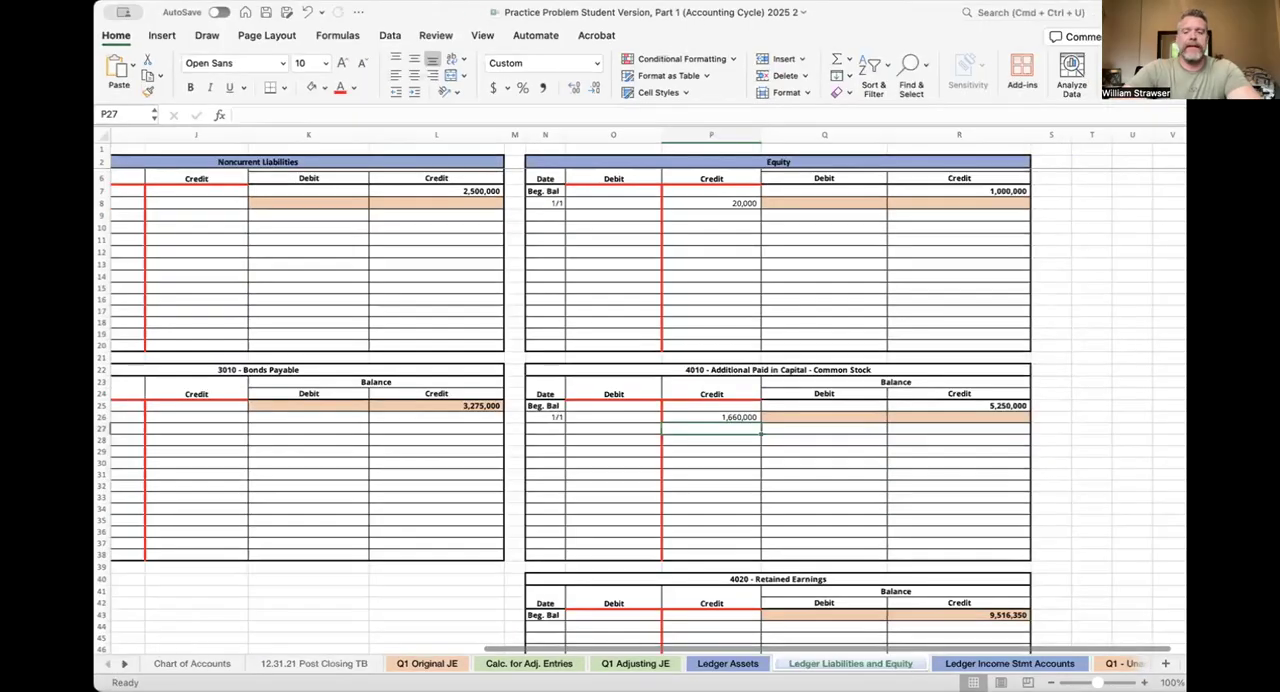
pyautogui.click(1122, 663)
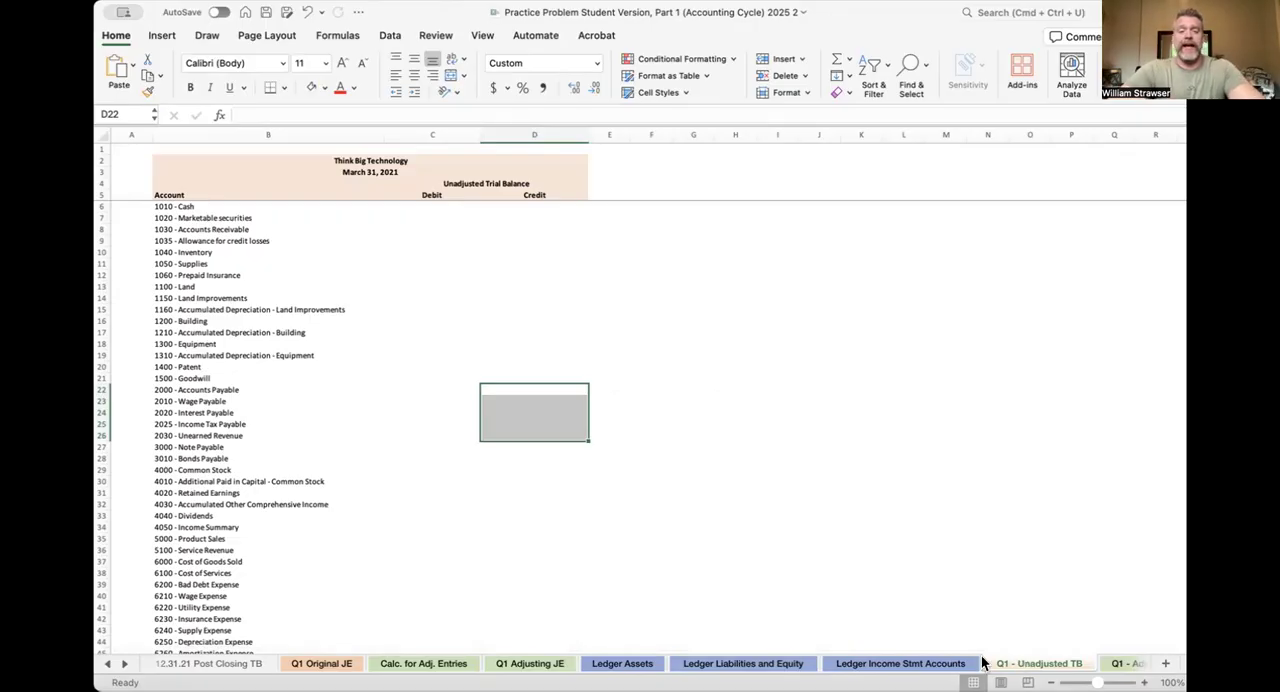
pyautogui.click(345, 663)
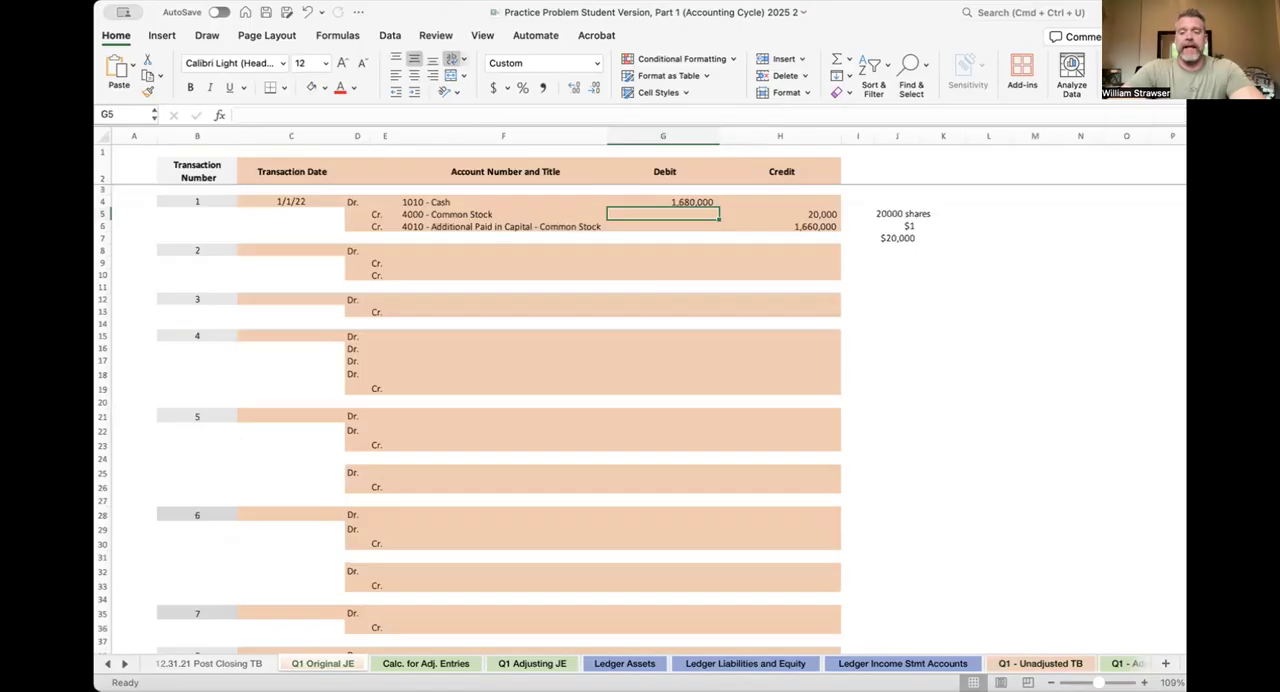
# Calculate the 4000 - Common Stock ledger's credit balance in R8 on Ledger Liabilities and Equity with =R7+P8-O8
pyautogui.click(745, 663)
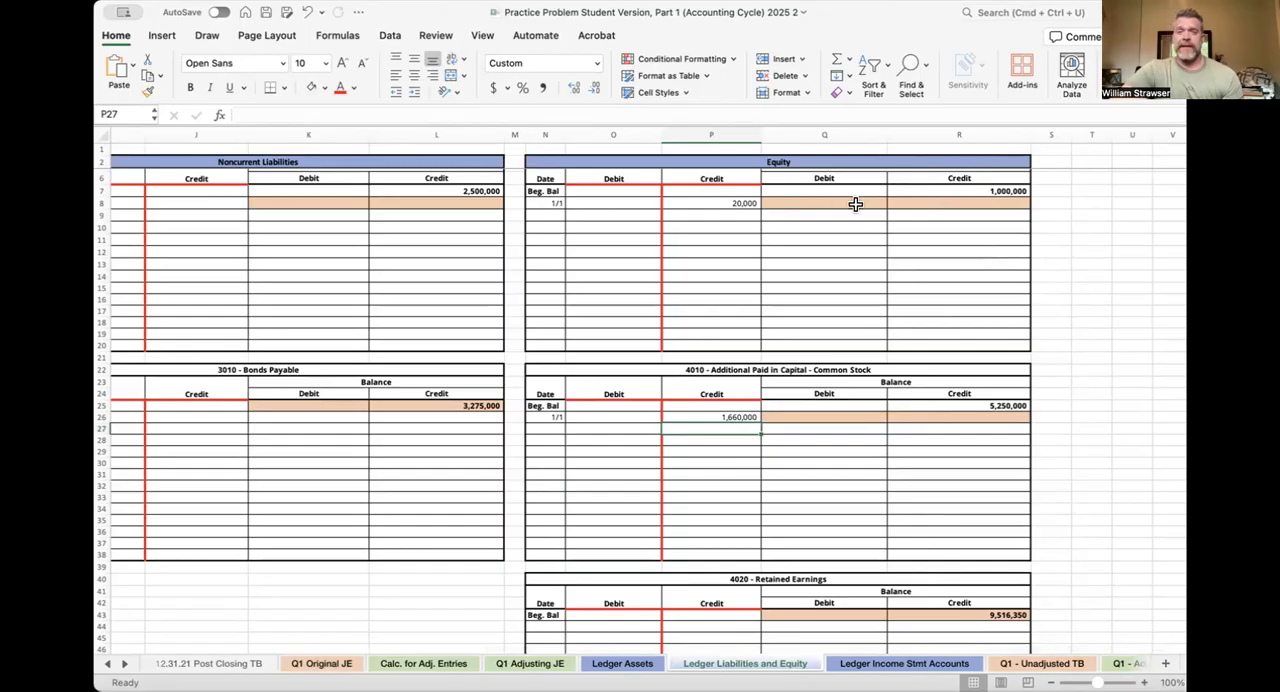
pyautogui.scroll(2, 855, 204)
pyautogui.hscroll(-1, 855, 204)
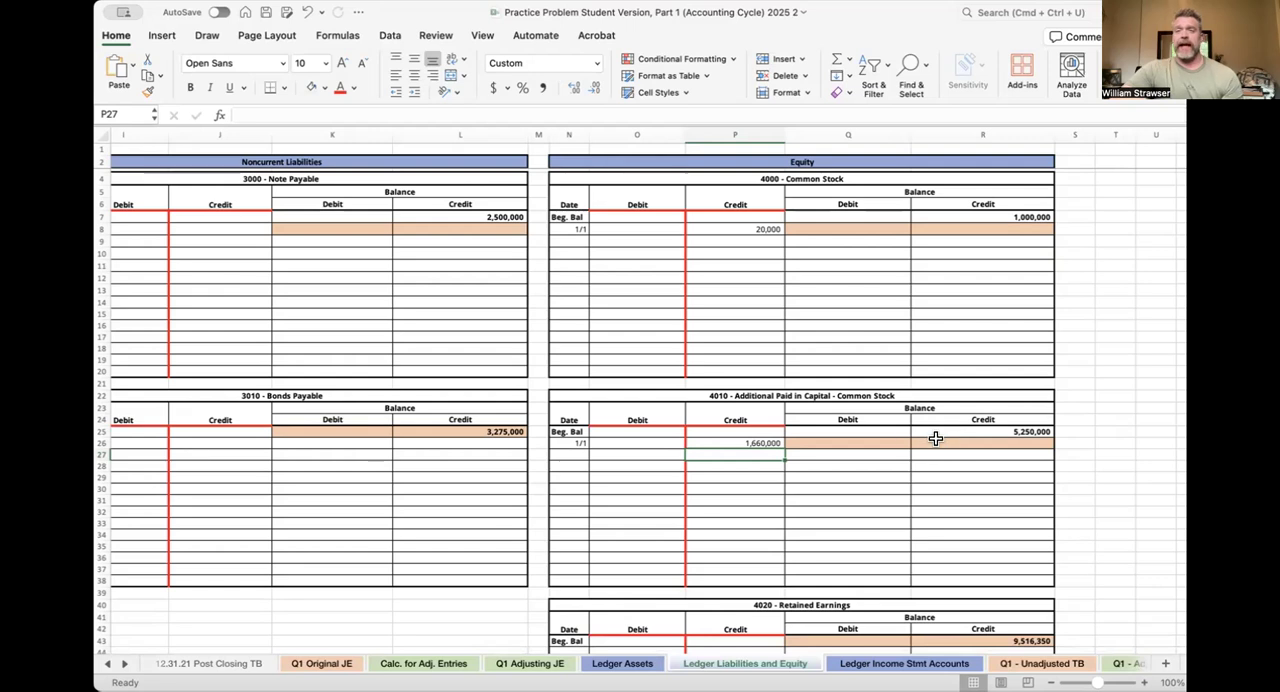
pyautogui.click(933, 228)
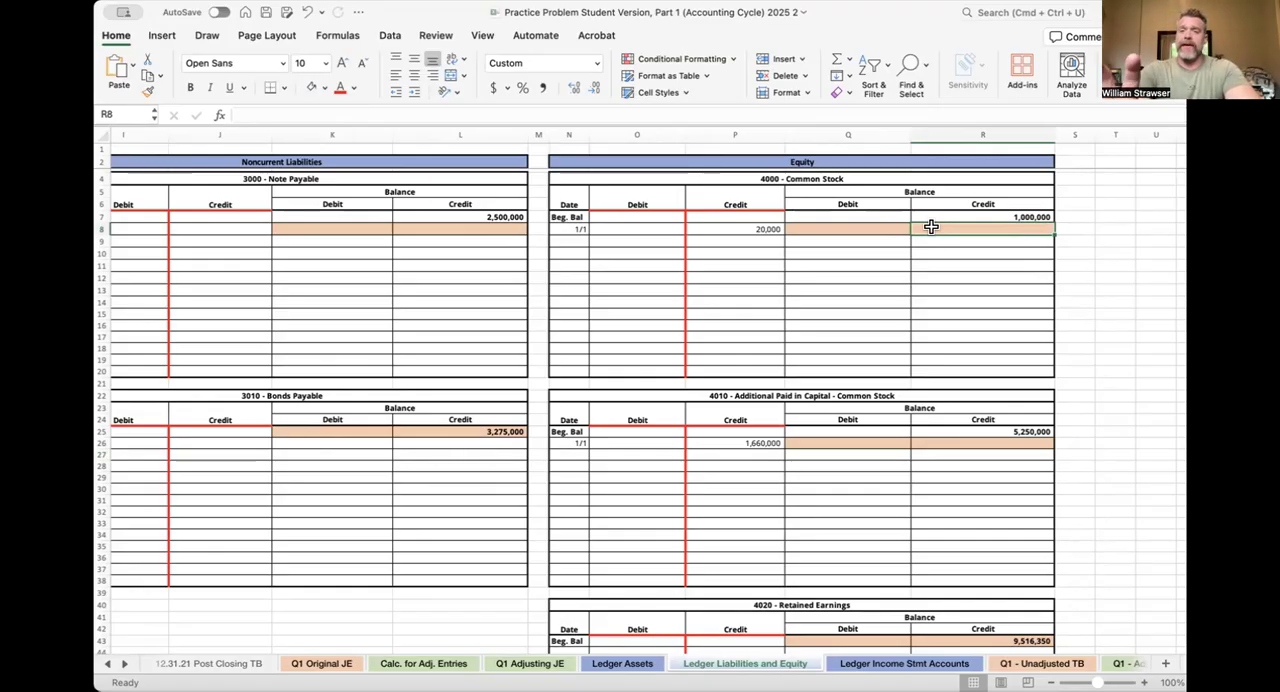
pyautogui.write('=')
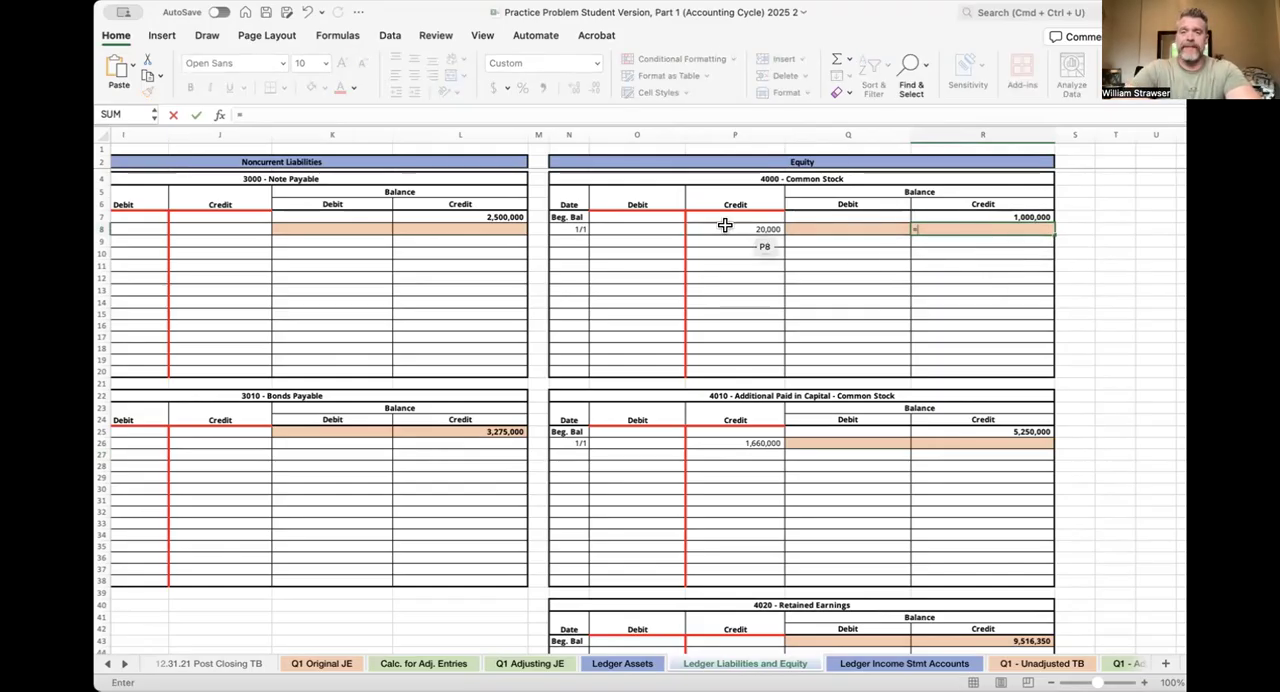
pyautogui.click(997, 213)
pyautogui.write('+')
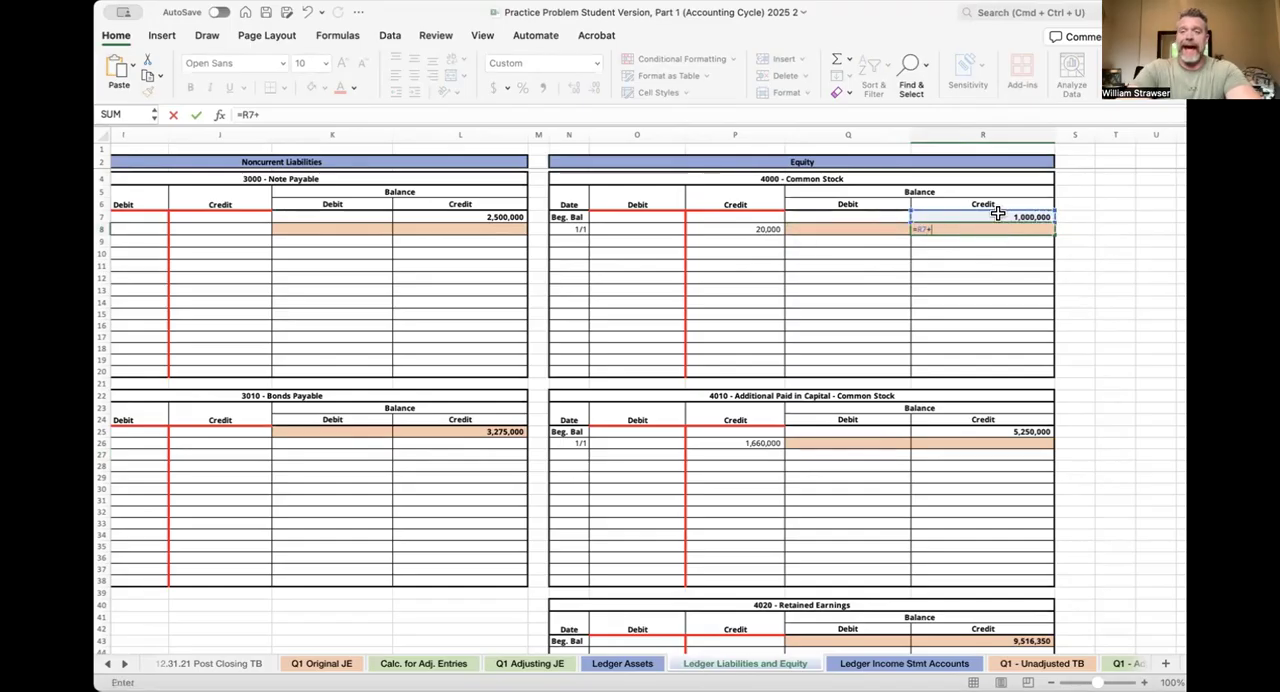
pyautogui.click(747, 226)
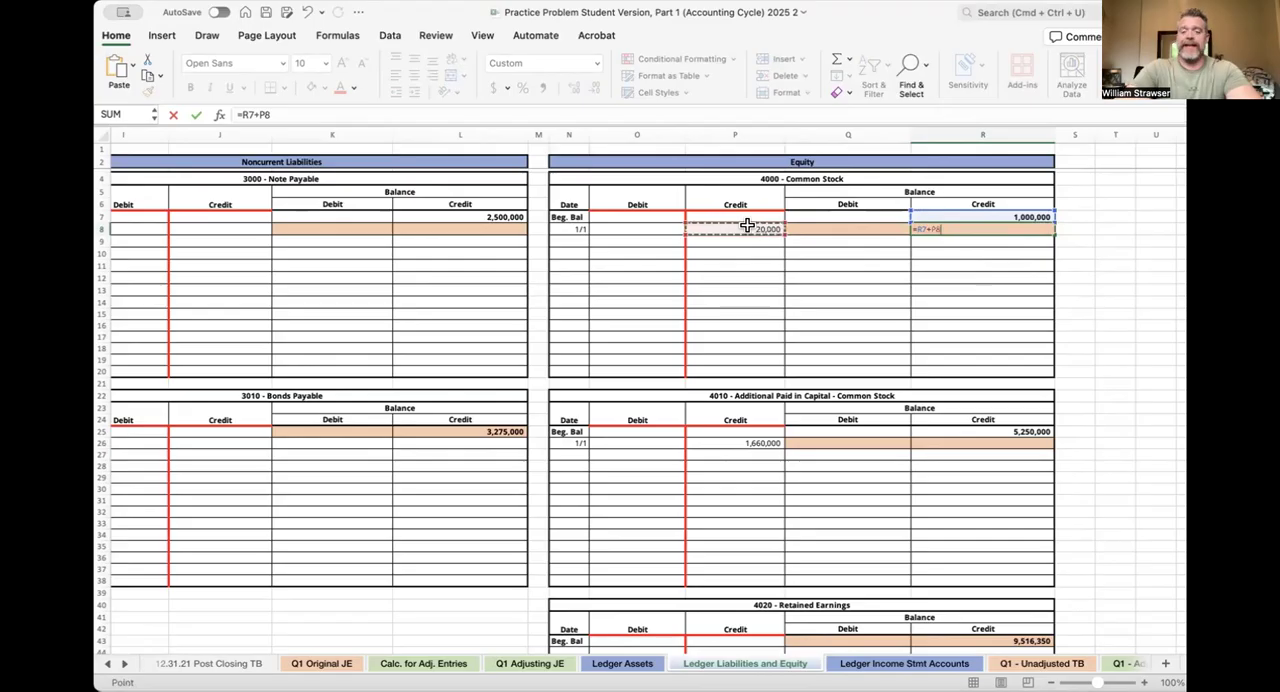
pyautogui.write('-')
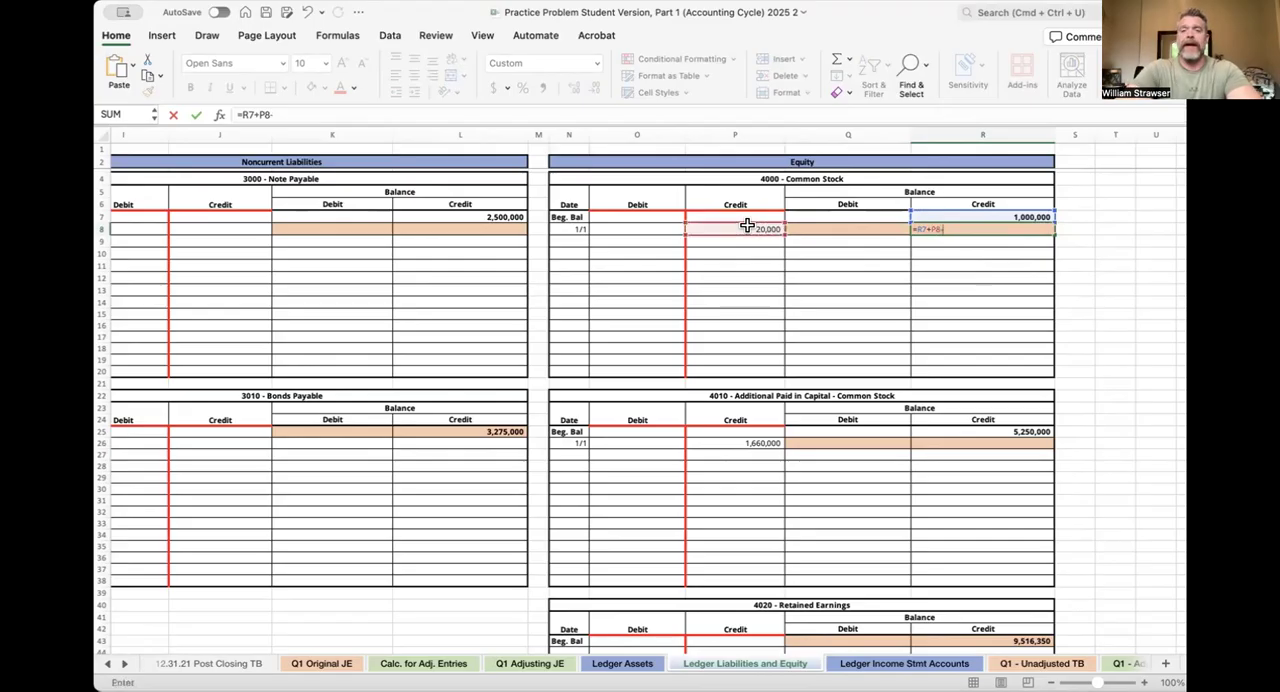
pyautogui.click(656, 225)
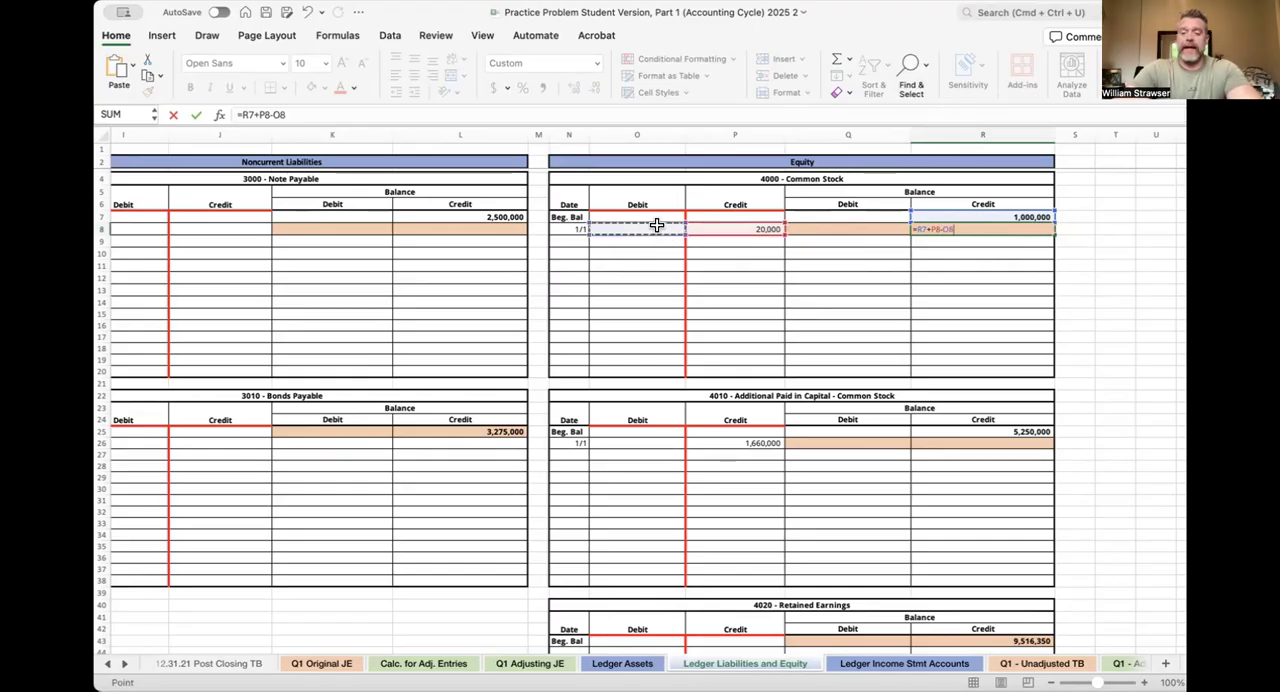
pyautogui.press('Return')
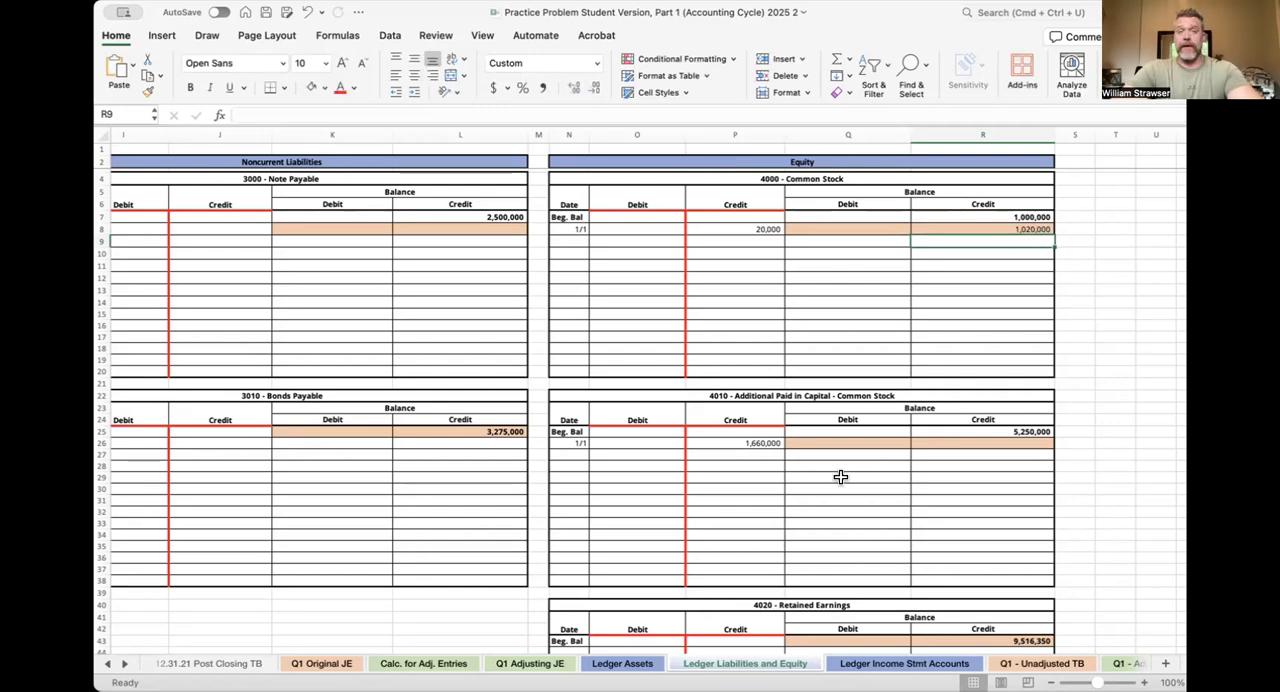
# Calculate the 4010 - Additional Paid in Capital ledger's credit balance in R26 with =R25+P26-O26
pyautogui.click(957, 442)
pyautogui.write('=')
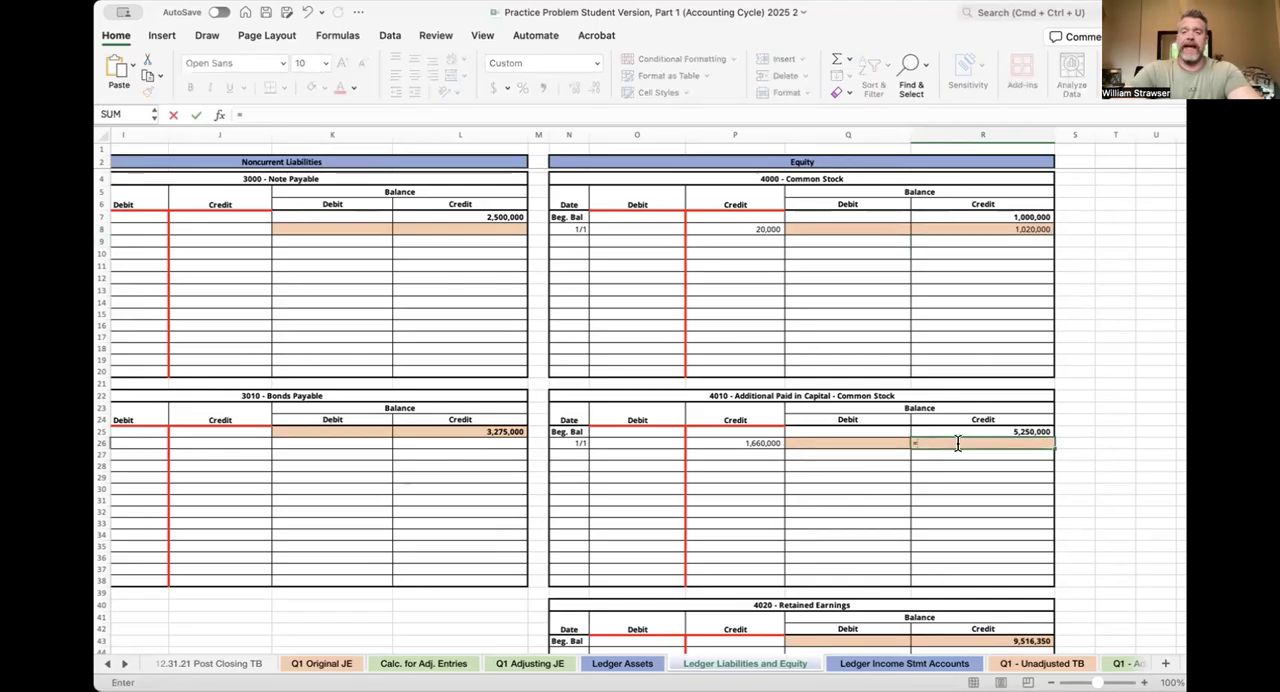
pyautogui.press('Up')
pyautogui.write('+')
pyautogui.press('Left')
pyautogui.press('Left')
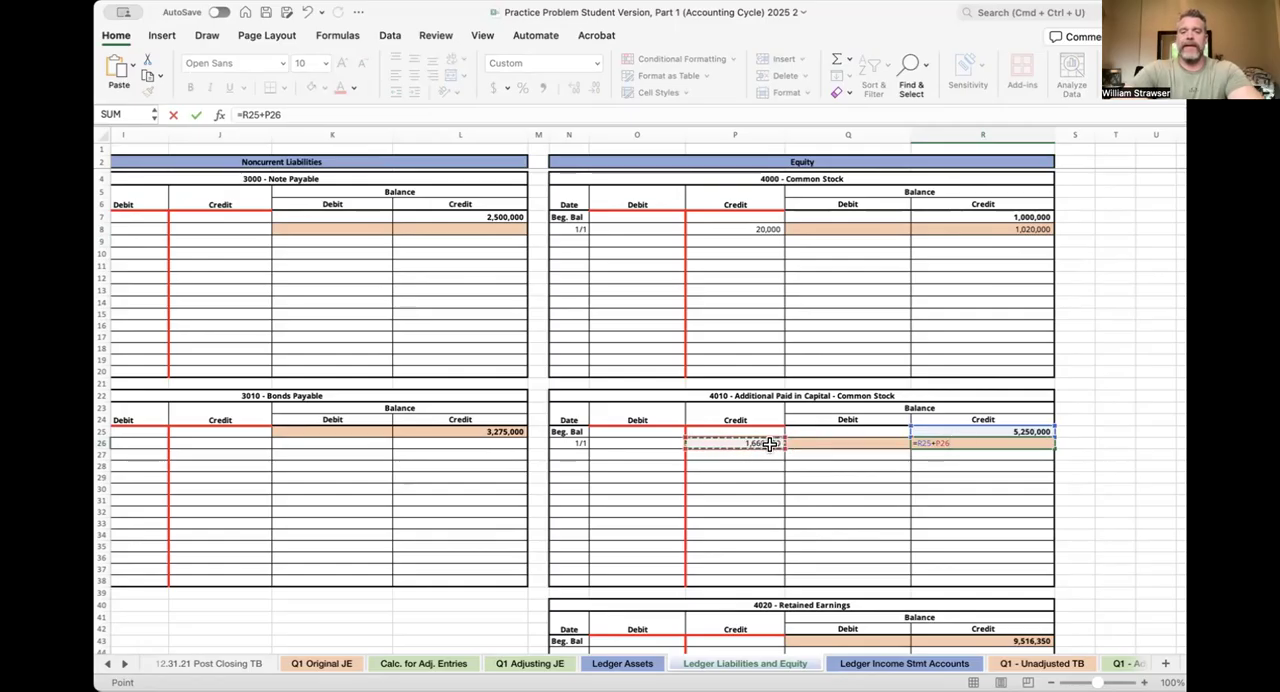
pyautogui.write('-')
pyautogui.press('Left')
pyautogui.press('Left')
pyautogui.press('Left')
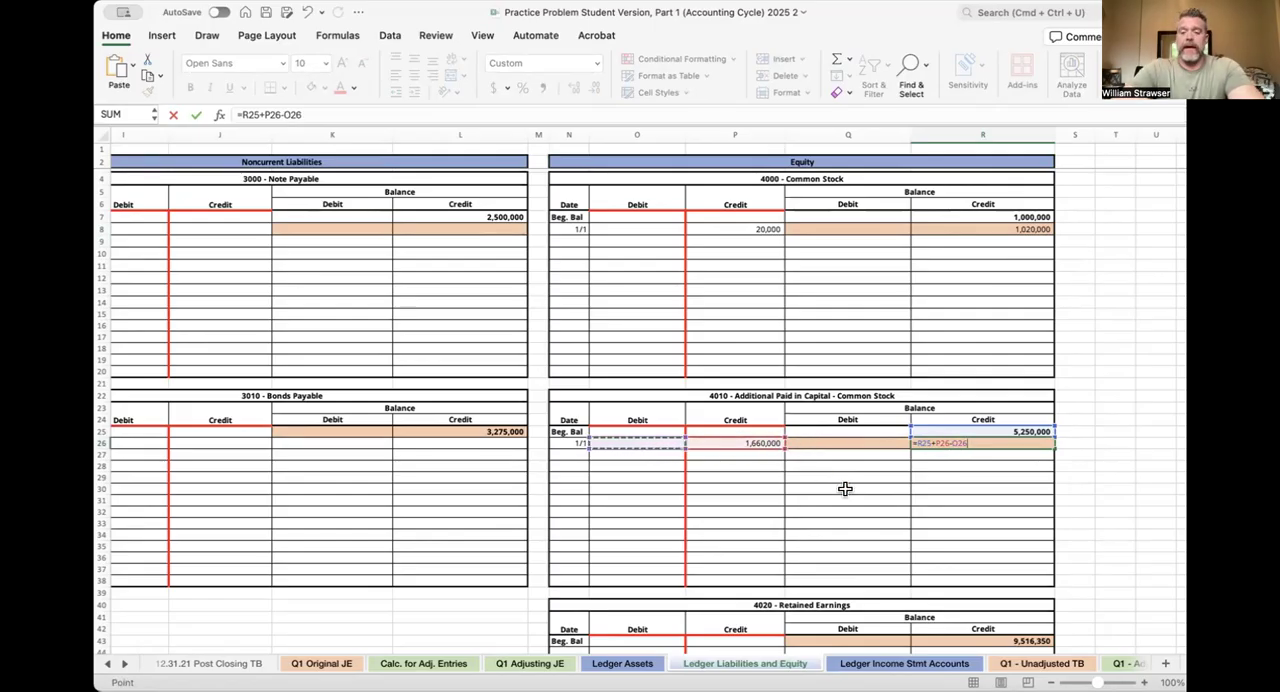
pyautogui.press('Return')
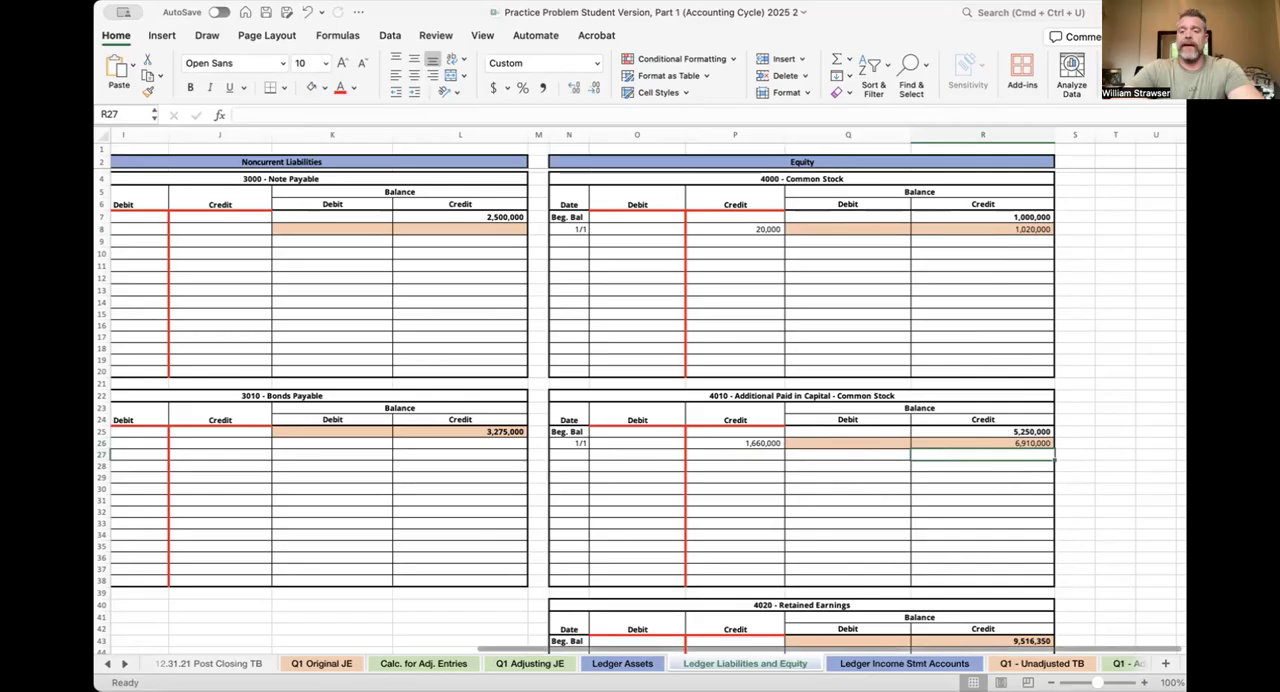
# Link the 4000 - Common Stock credit in D29 of Q1 - Unadjusted TB to 'Ledger Liabilities and Equity'!R8
pyautogui.click(1012, 665)
pyautogui.click(646, 501)
pyautogui.scroll(-8, 646, 501)
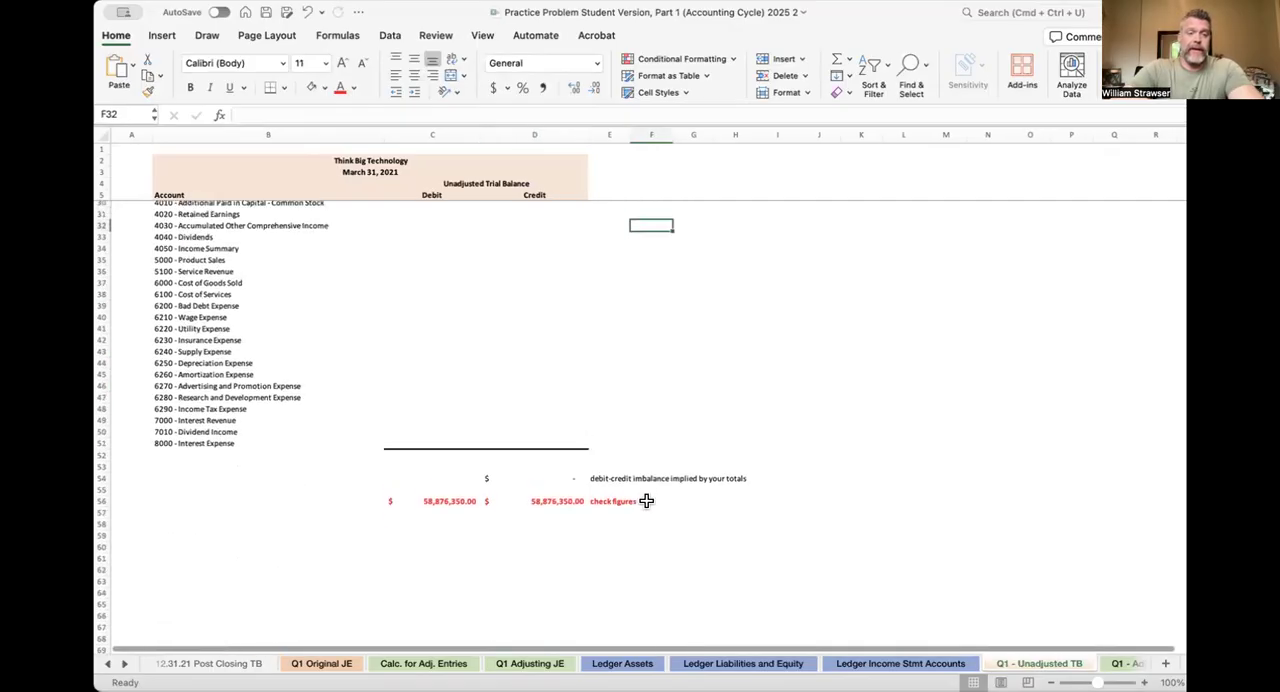
pyautogui.scroll(6, 646, 501)
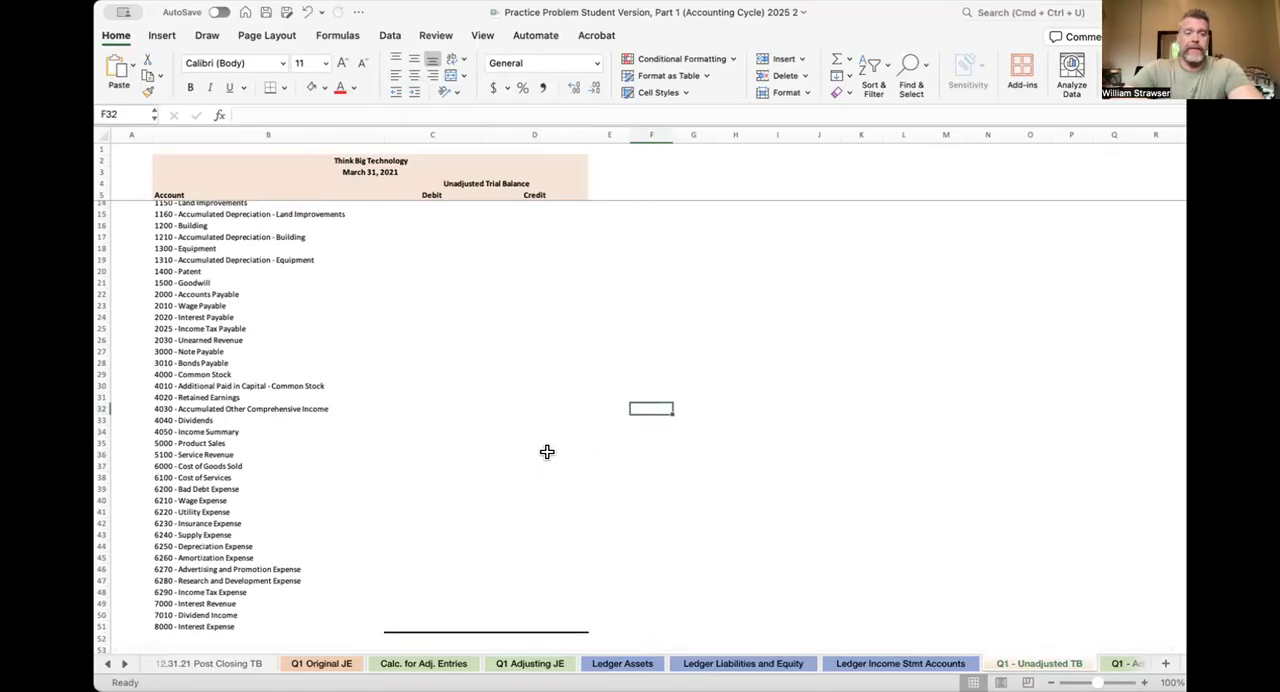
pyautogui.click(555, 372)
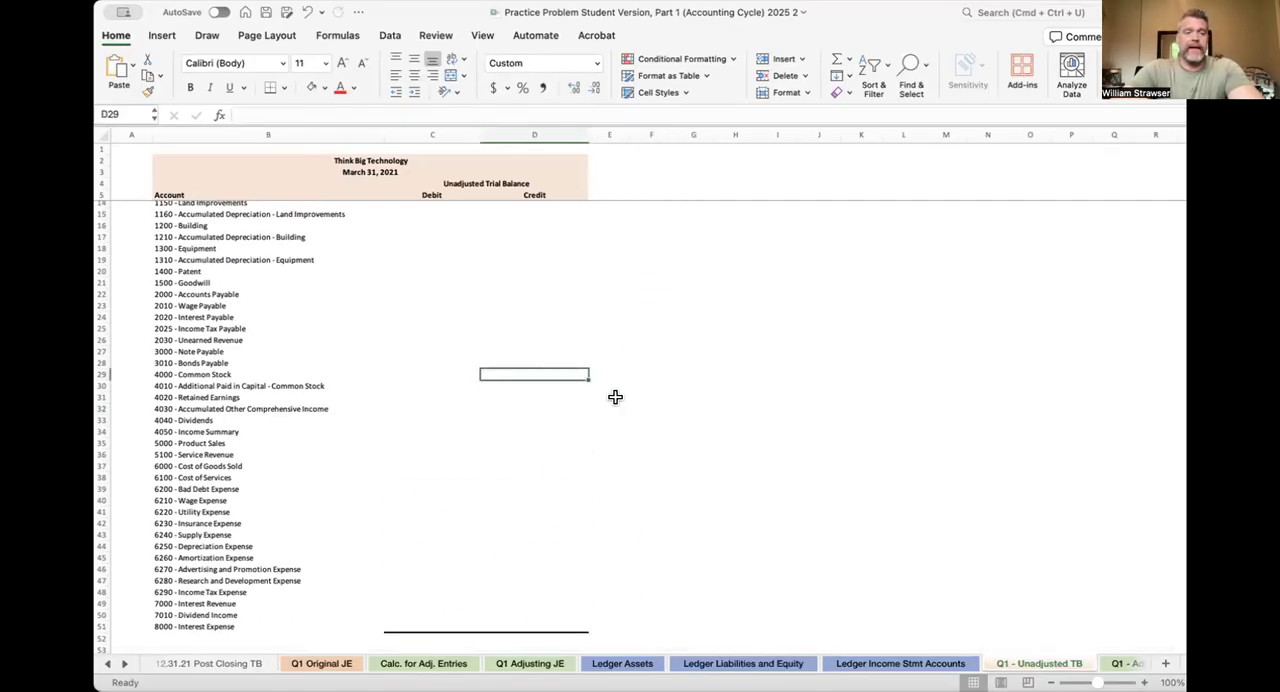
pyautogui.write('=')
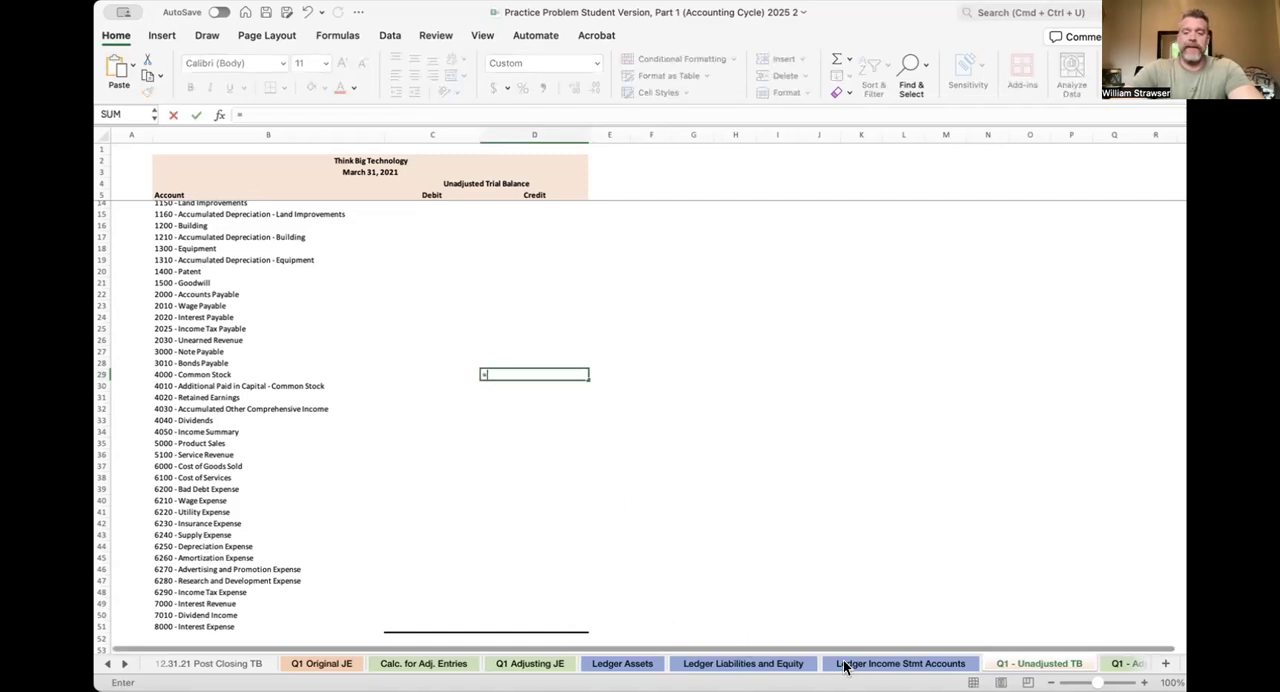
pyautogui.click(743, 663)
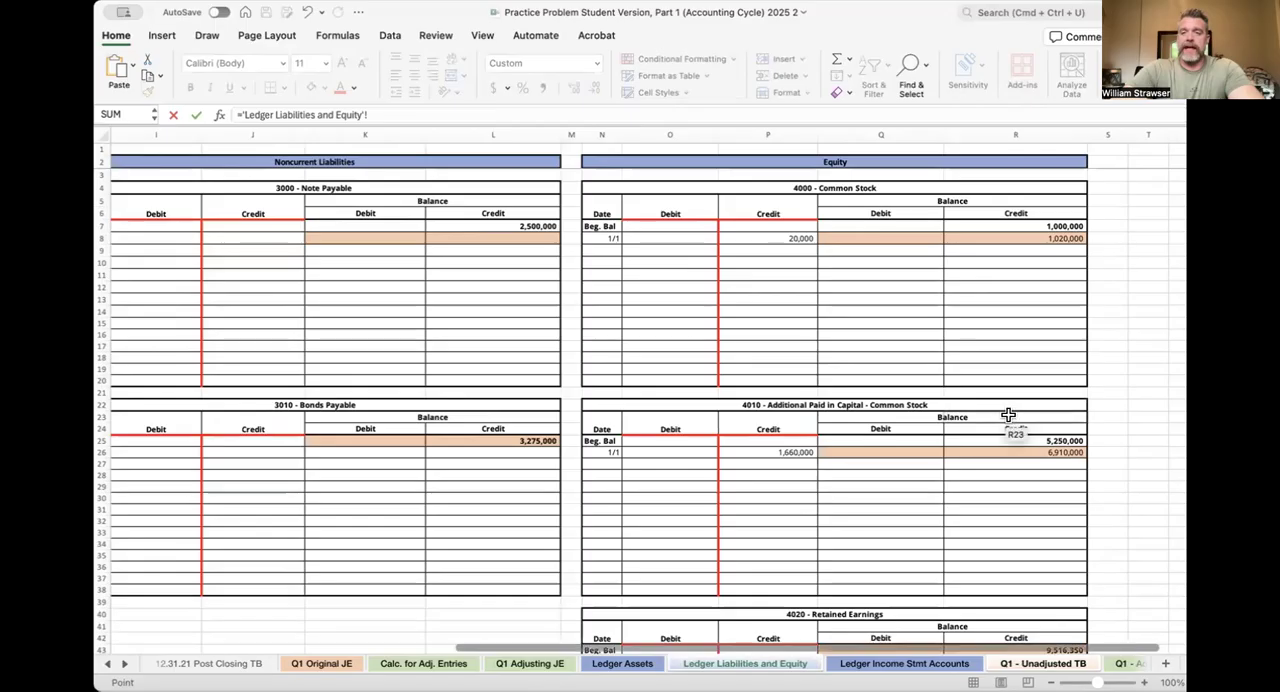
pyautogui.click(1051, 237)
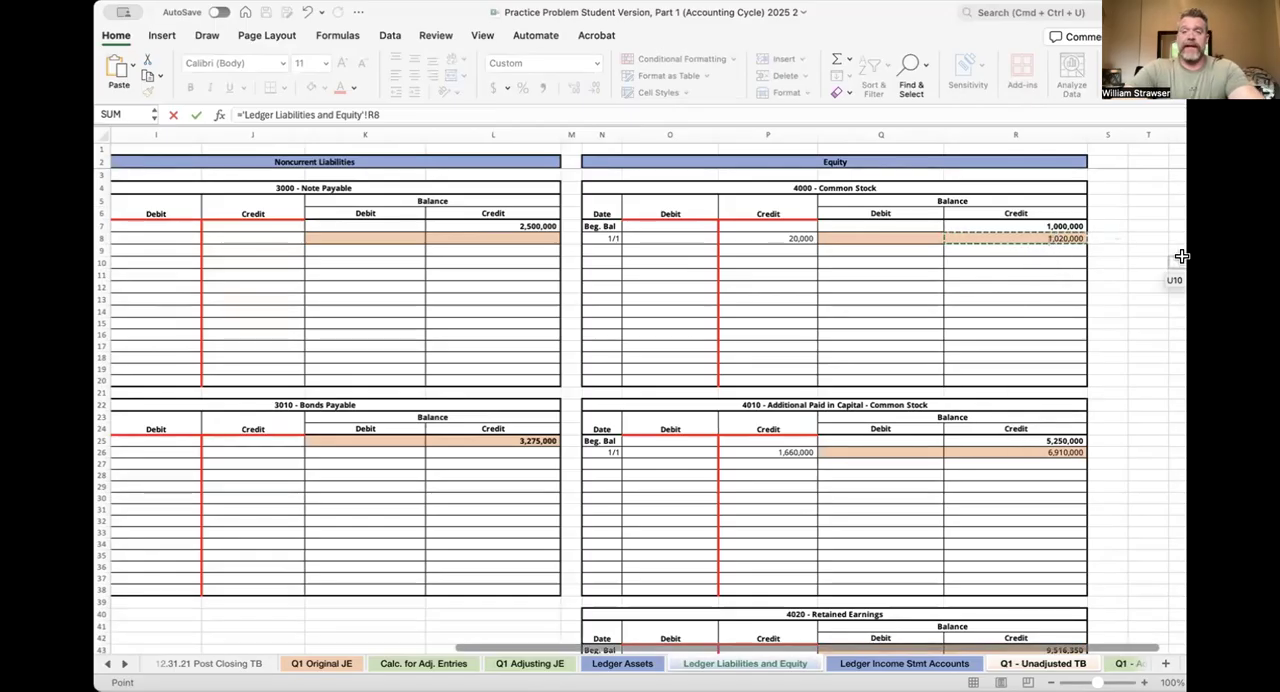
pyautogui.press('Return')
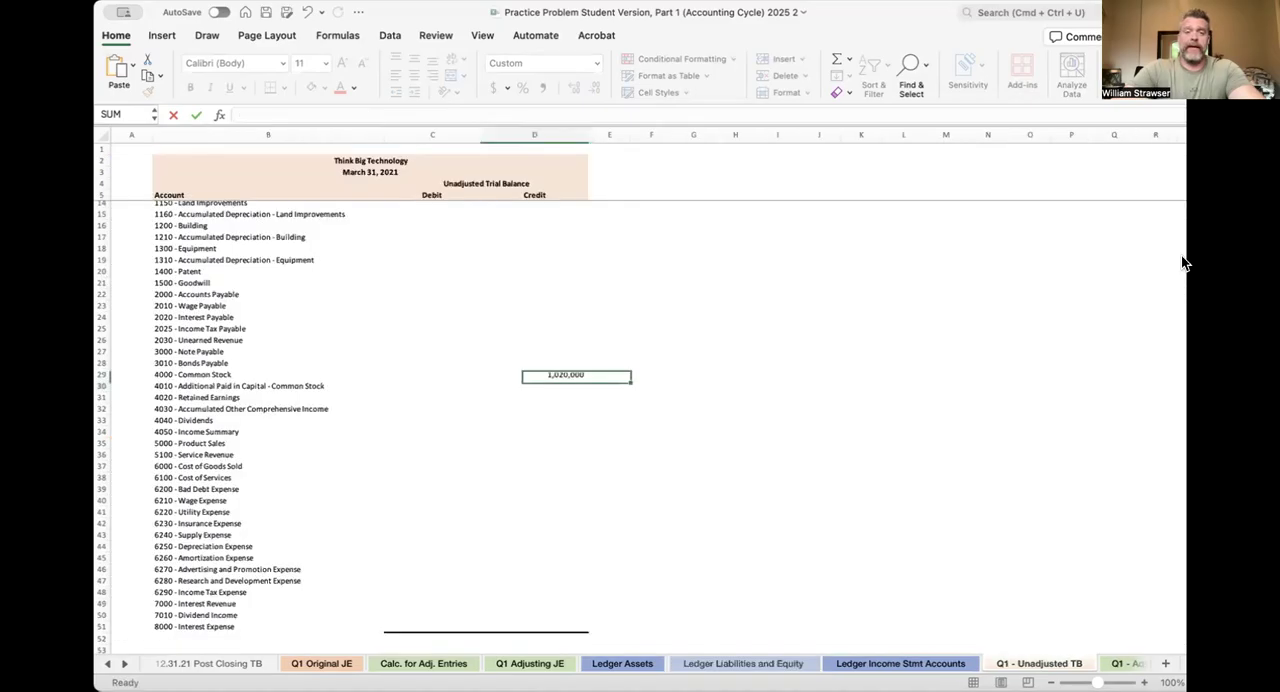
# Link the 4010 - Additional Paid in Capital credit in D30 of the trial balance to 'Ledger Liabilities and Equity'!R26
pyautogui.write('=')
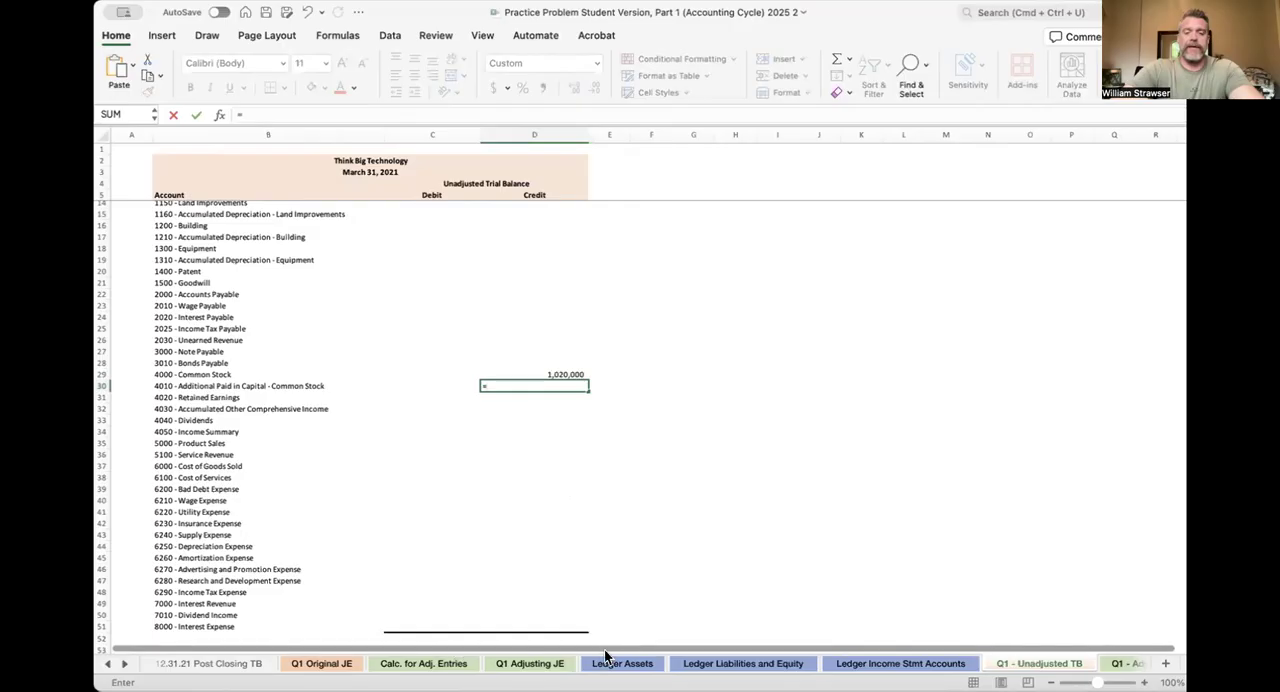
pyautogui.click(758, 668)
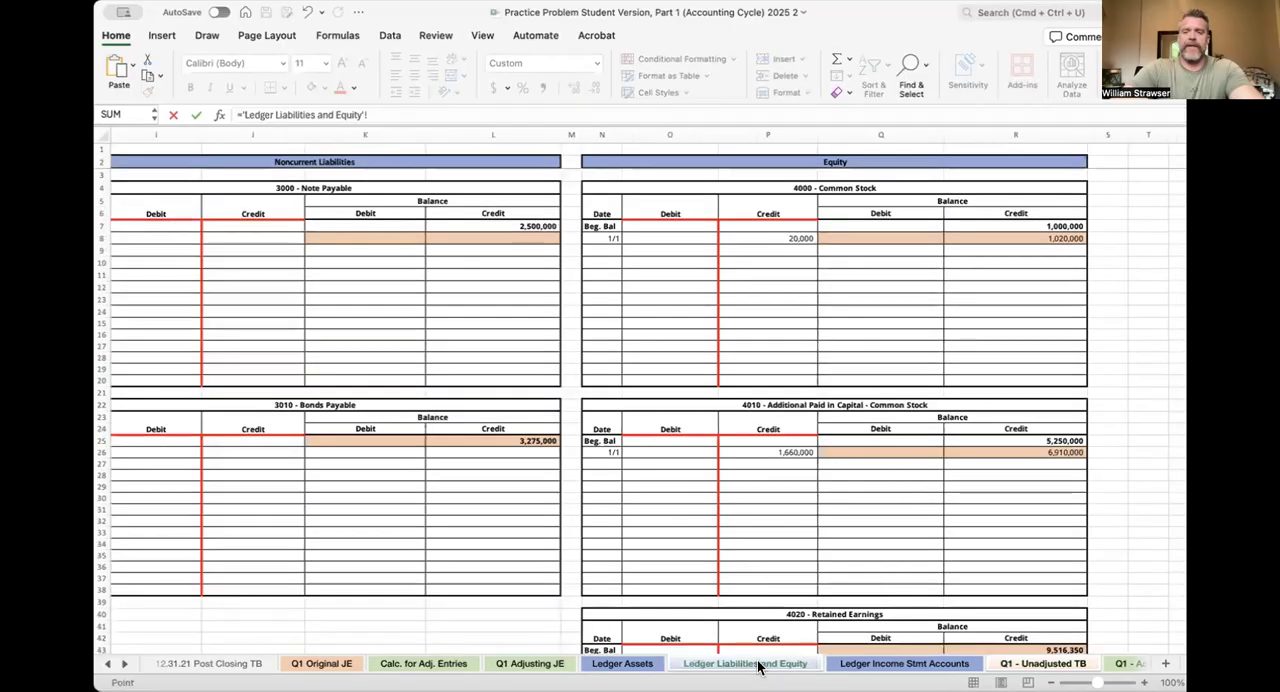
pyautogui.click(974, 451)
pyautogui.press('Return')
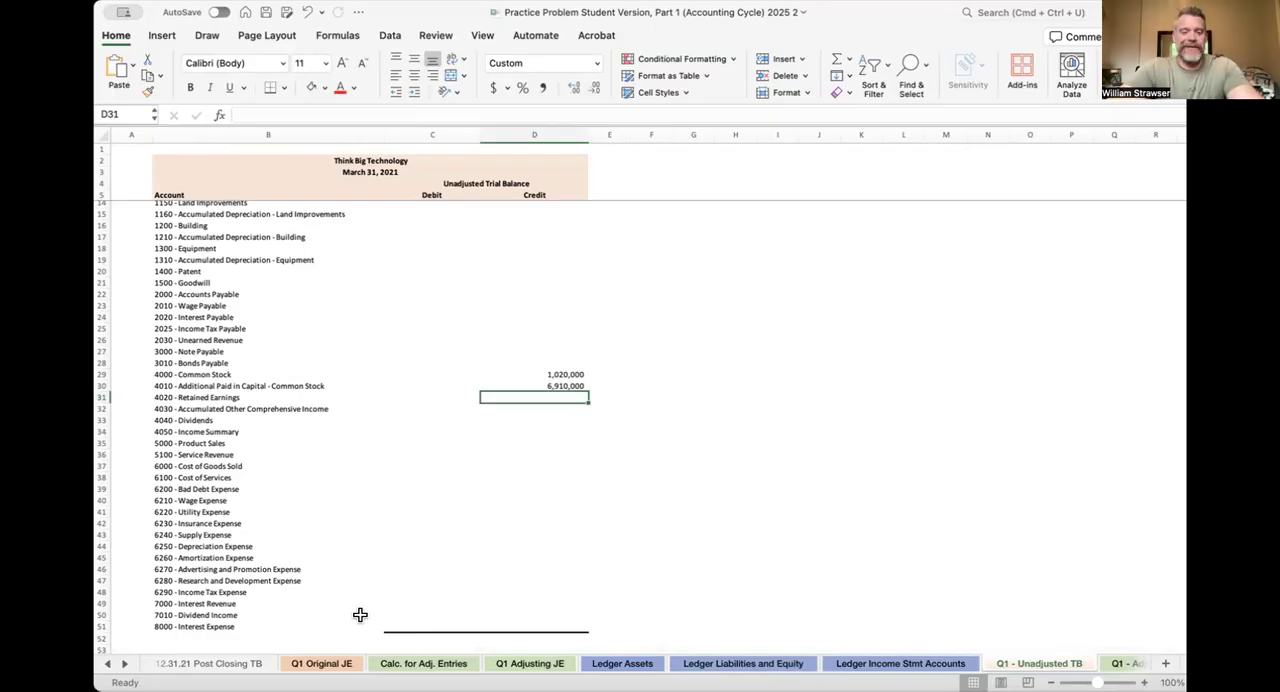
# Enter sample debits of 2,000 in C9 and 400,000 in C10 of the 1010 - Cash ledger on Ledger Assets
pyautogui.click(343, 665)
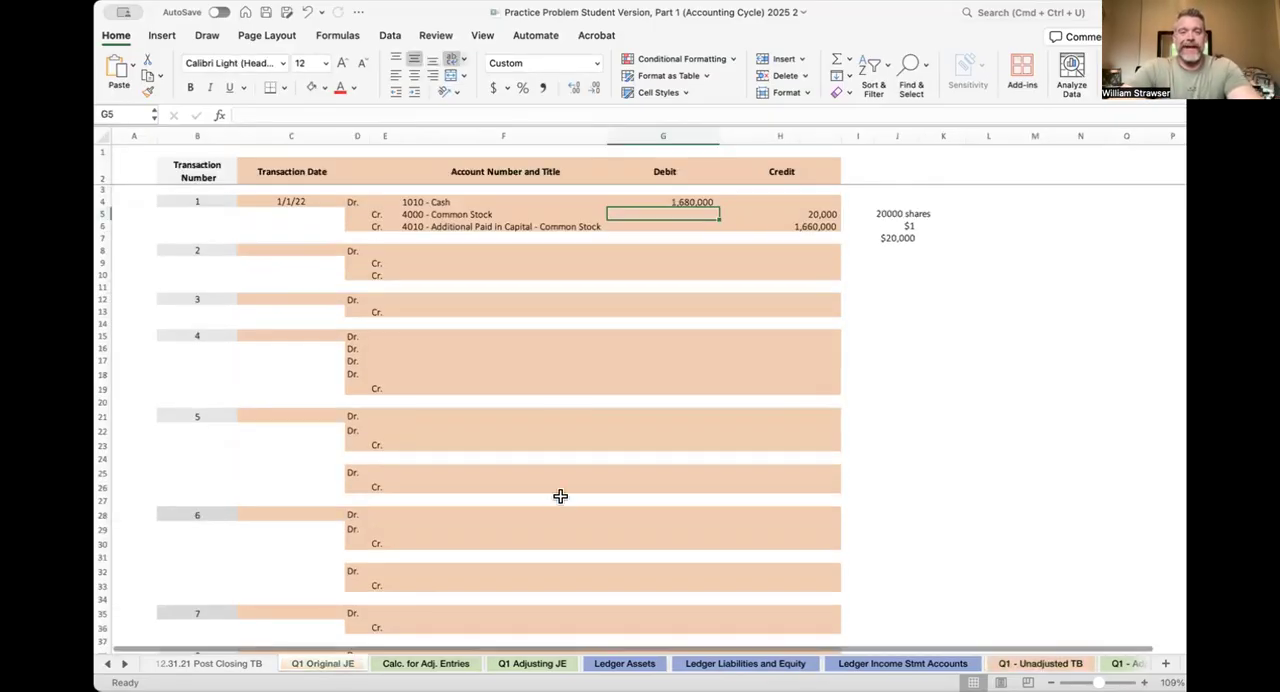
pyautogui.click(630, 665)
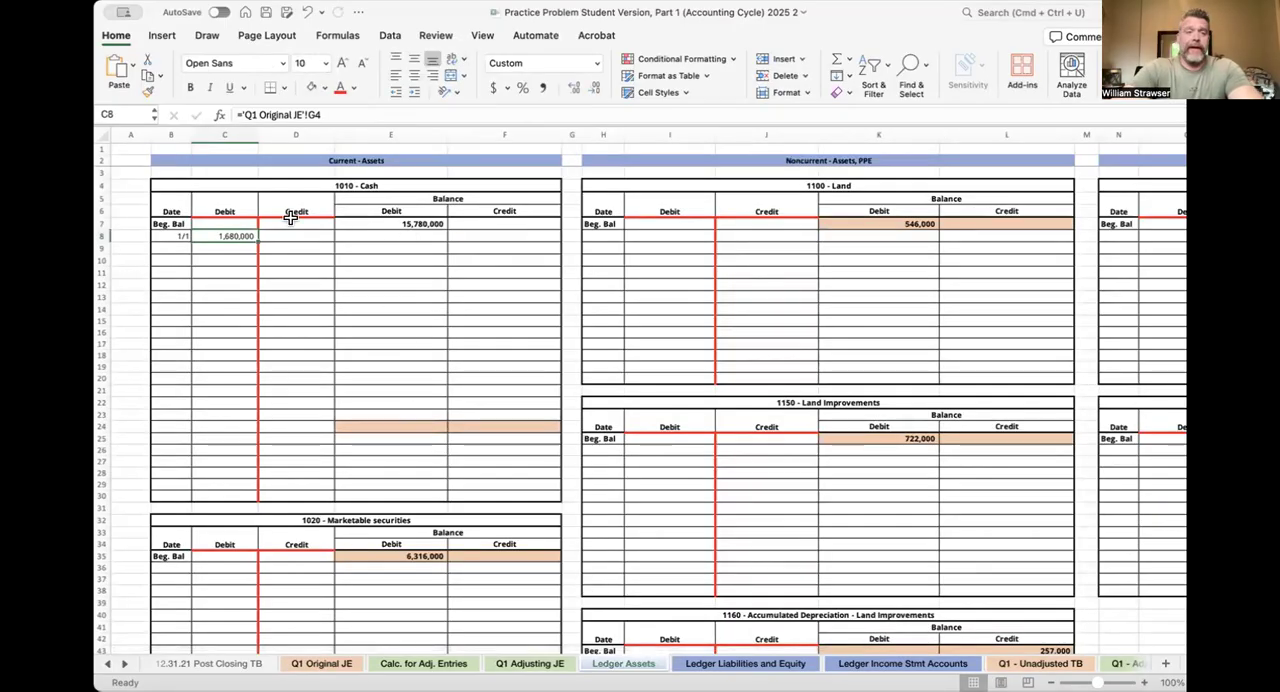
pyautogui.click(203, 248)
pyautogui.write('2,')
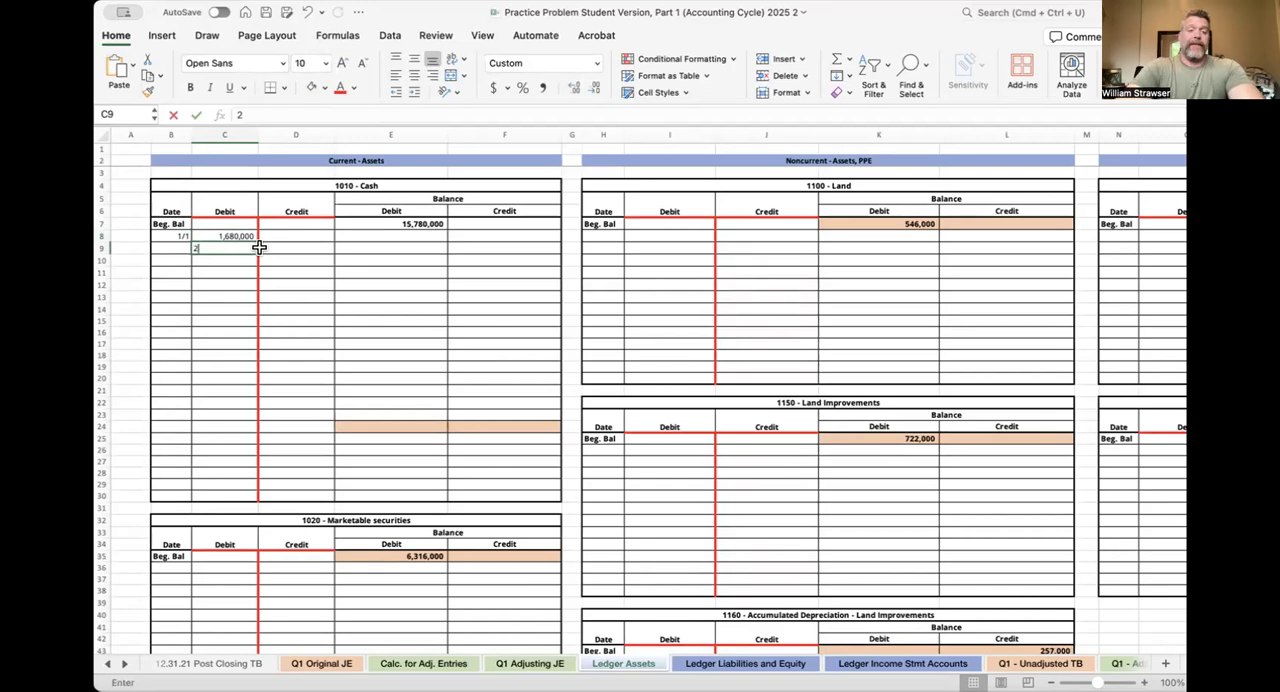
pyautogui.write('000')
pyautogui.press('Return')
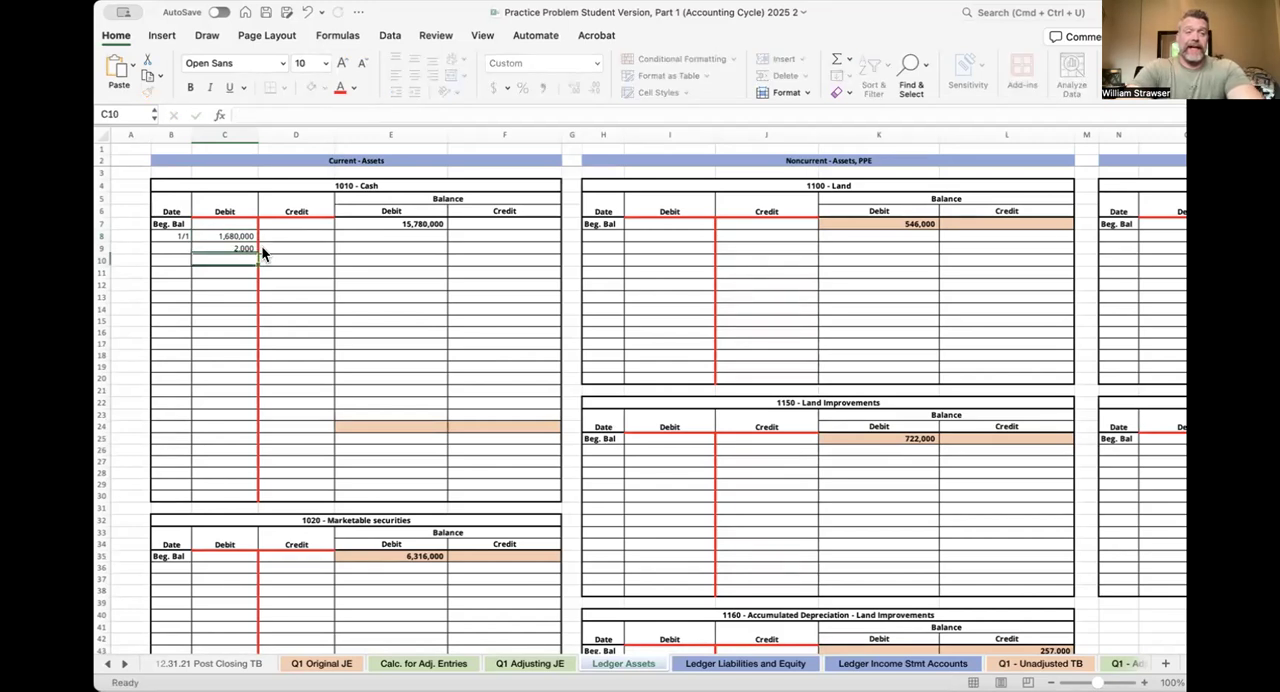
pyautogui.write('400000')
pyautogui.press('Return')
# Enter sample credits of 3,000,000 in D11 and 35,000,000 in D12 of the 1010 - Cash ledger
pyautogui.press('Tab')
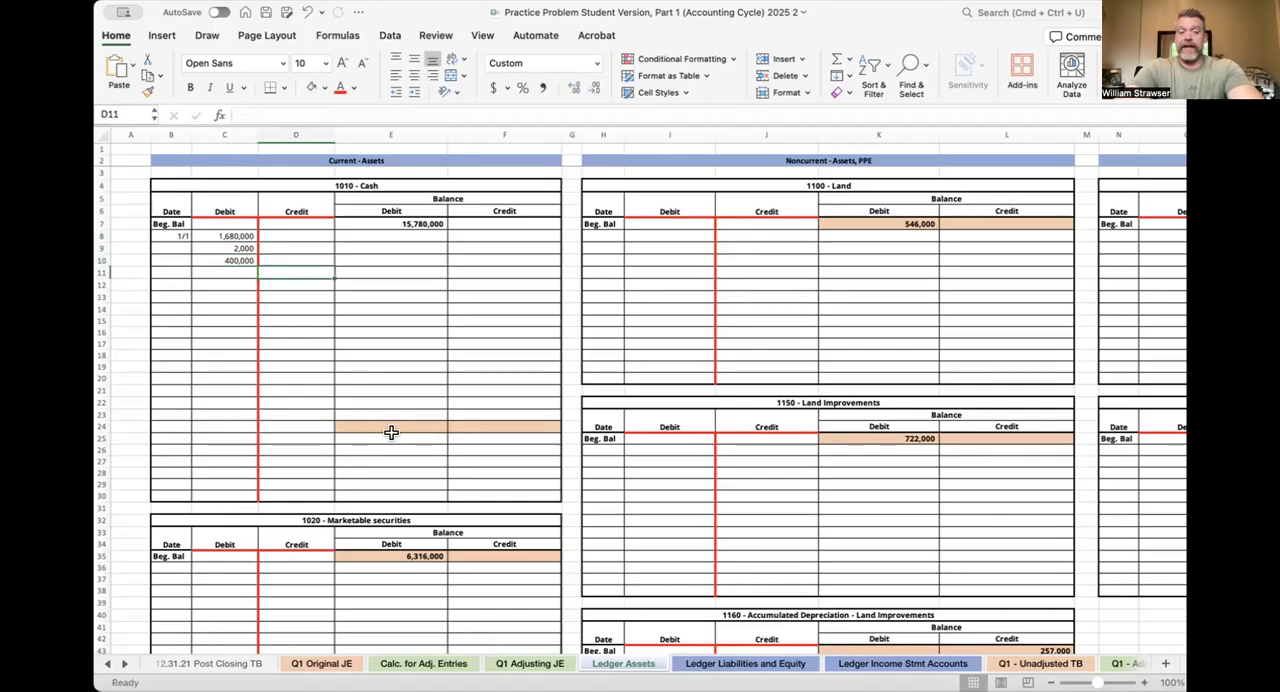
pyautogui.write('3000000')
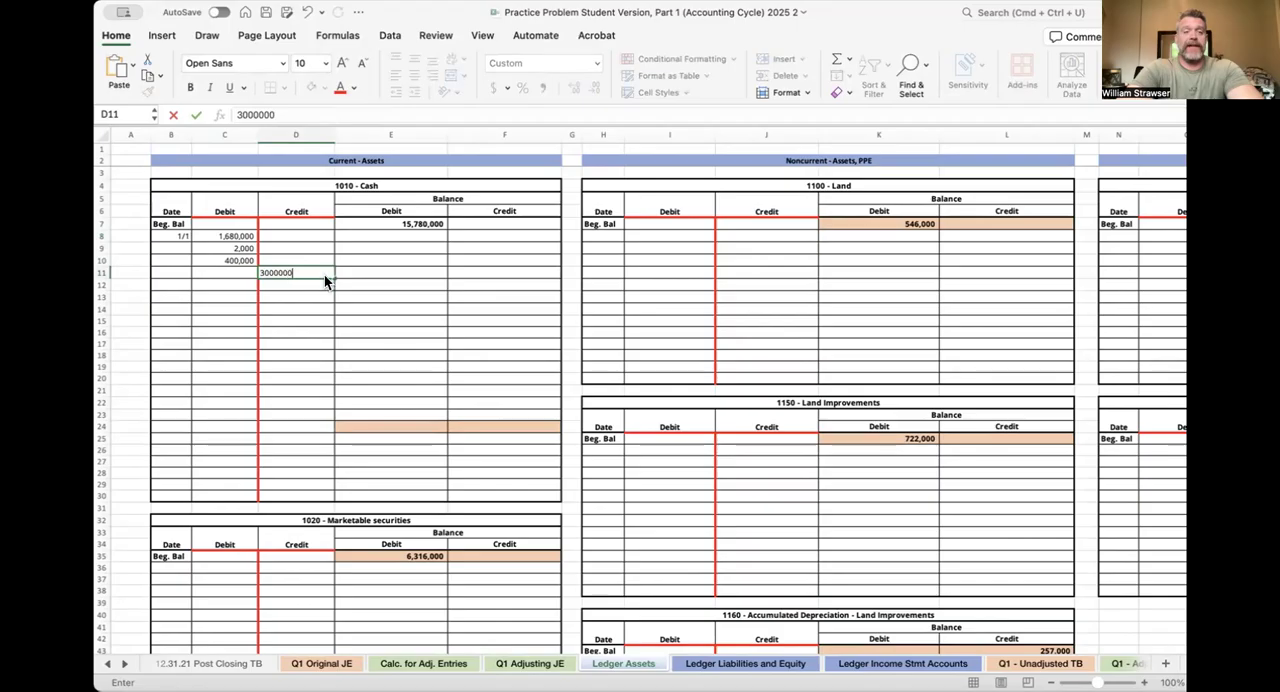
pyautogui.press('Return')
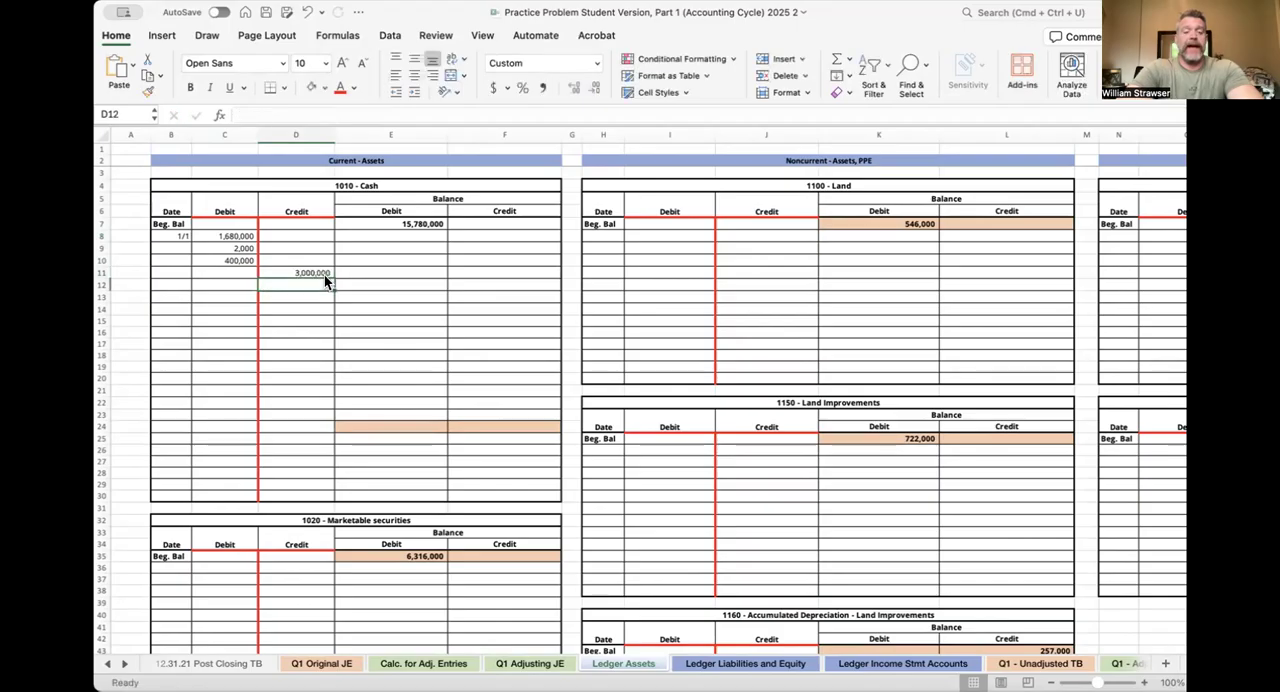
pyautogui.write('3')
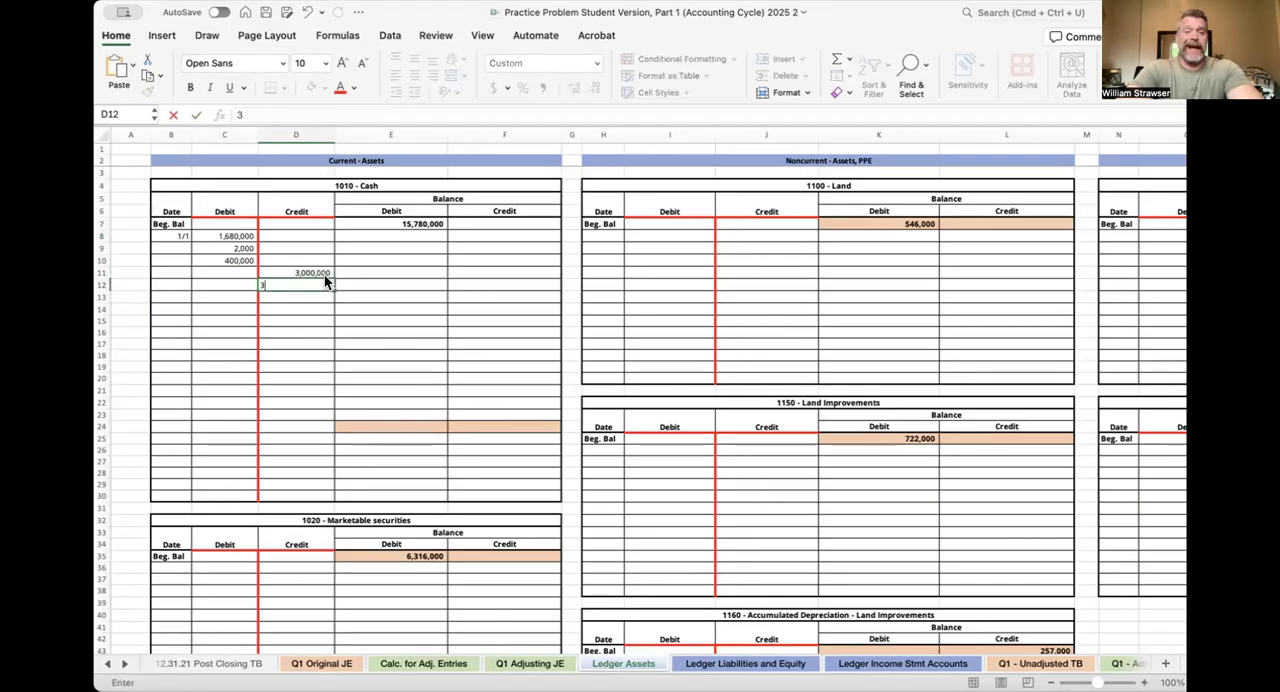
pyautogui.write('50000')
pyautogui.press('Return')
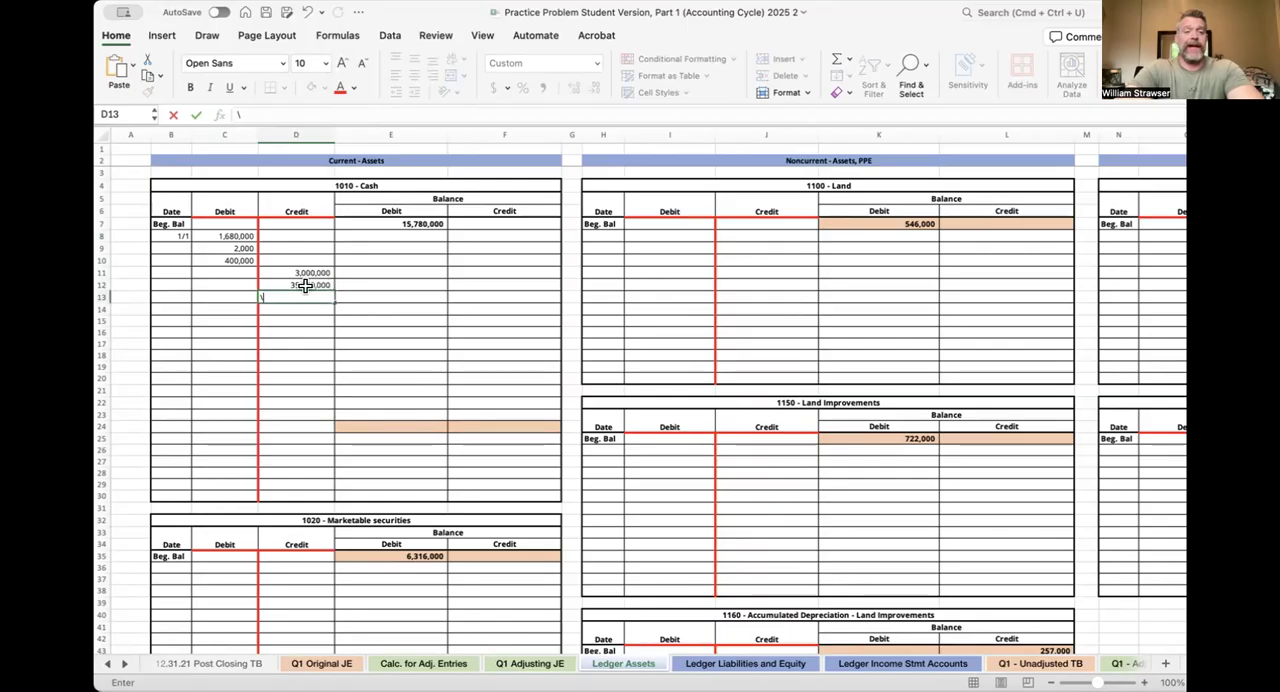
# Enter a sample debit of 300,000 in C13 of the 1010 - Cash ledger
pyautogui.press('Left')
pyautogui.write('300,000')
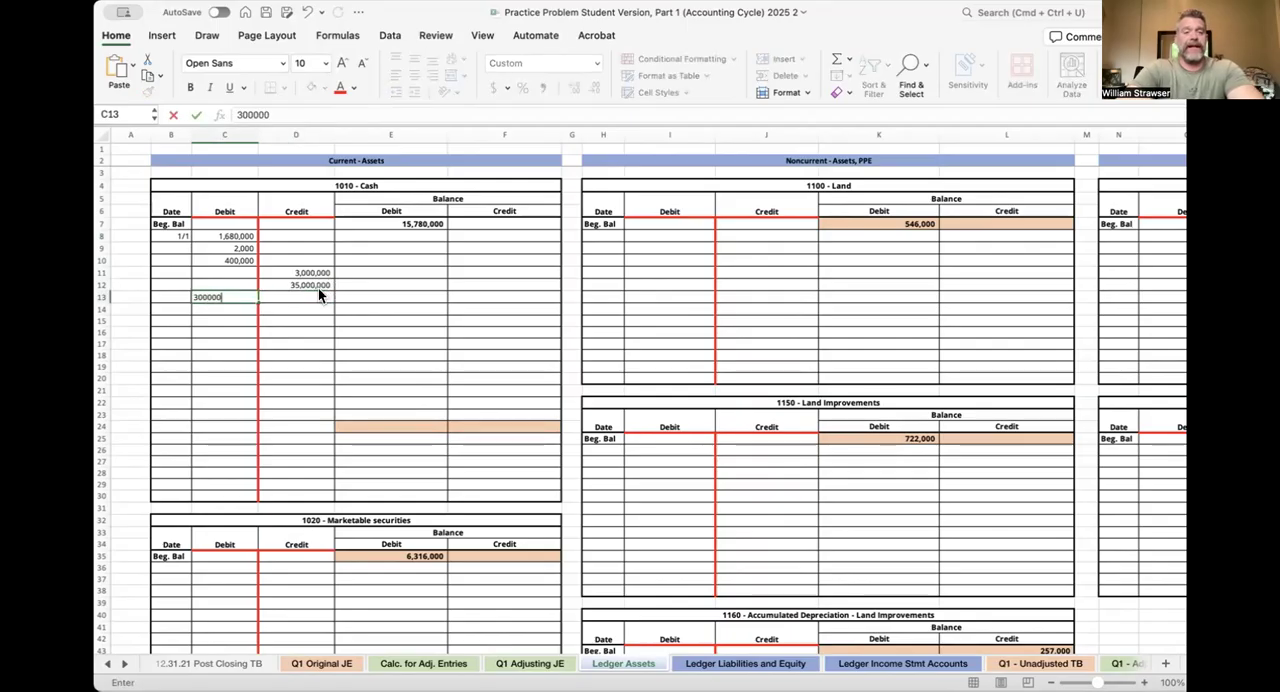
pyautogui.press('Return')
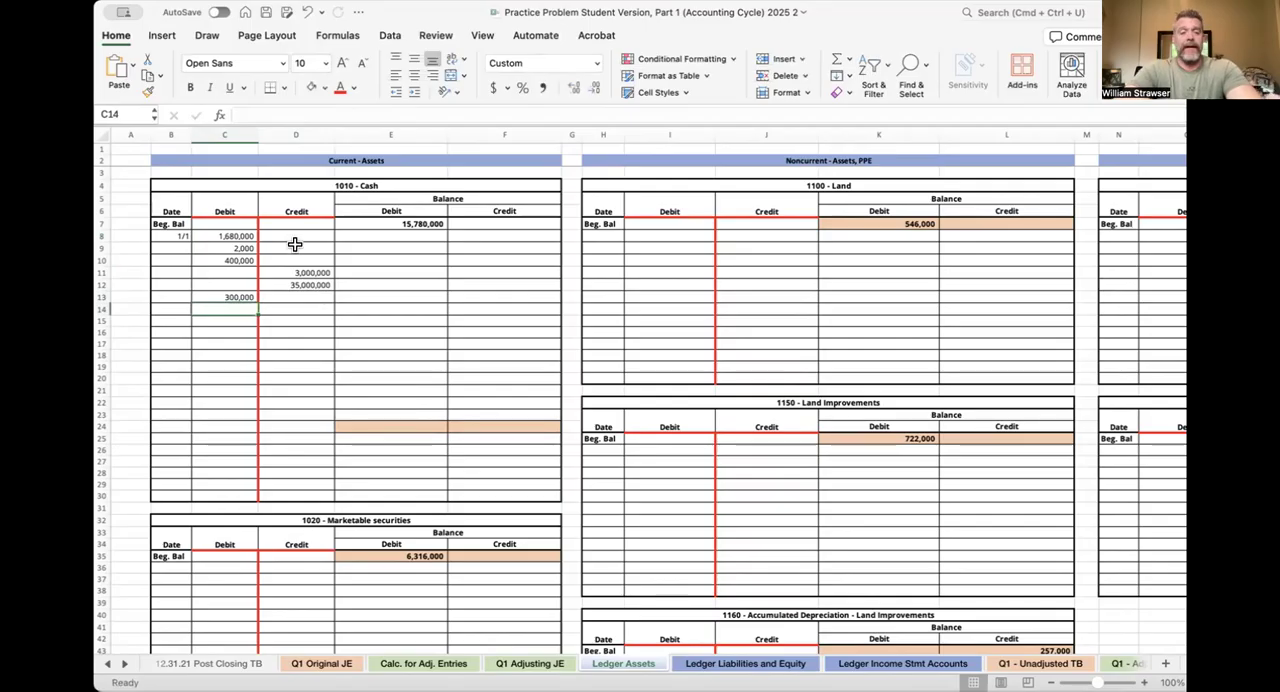
# Calculate the 1010 - Cash ledger's running debit balance in E8 with =E7+C8-D8
pyautogui.click(428, 238)
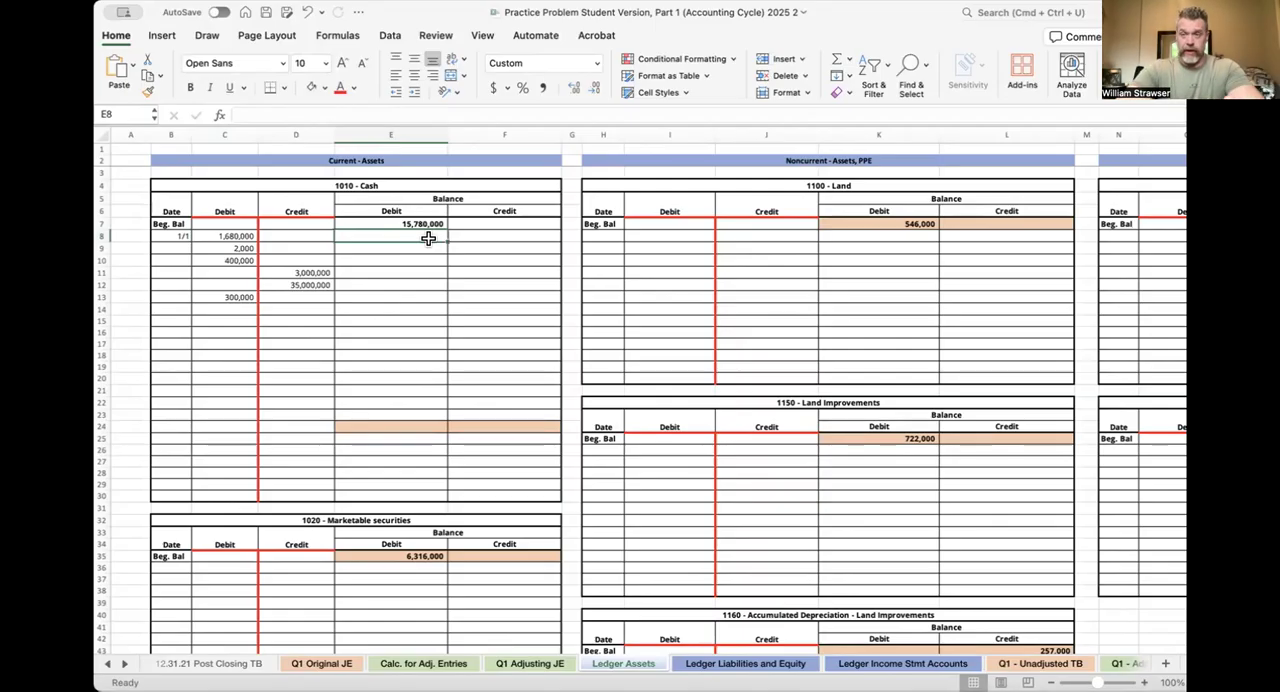
pyautogui.write('=')
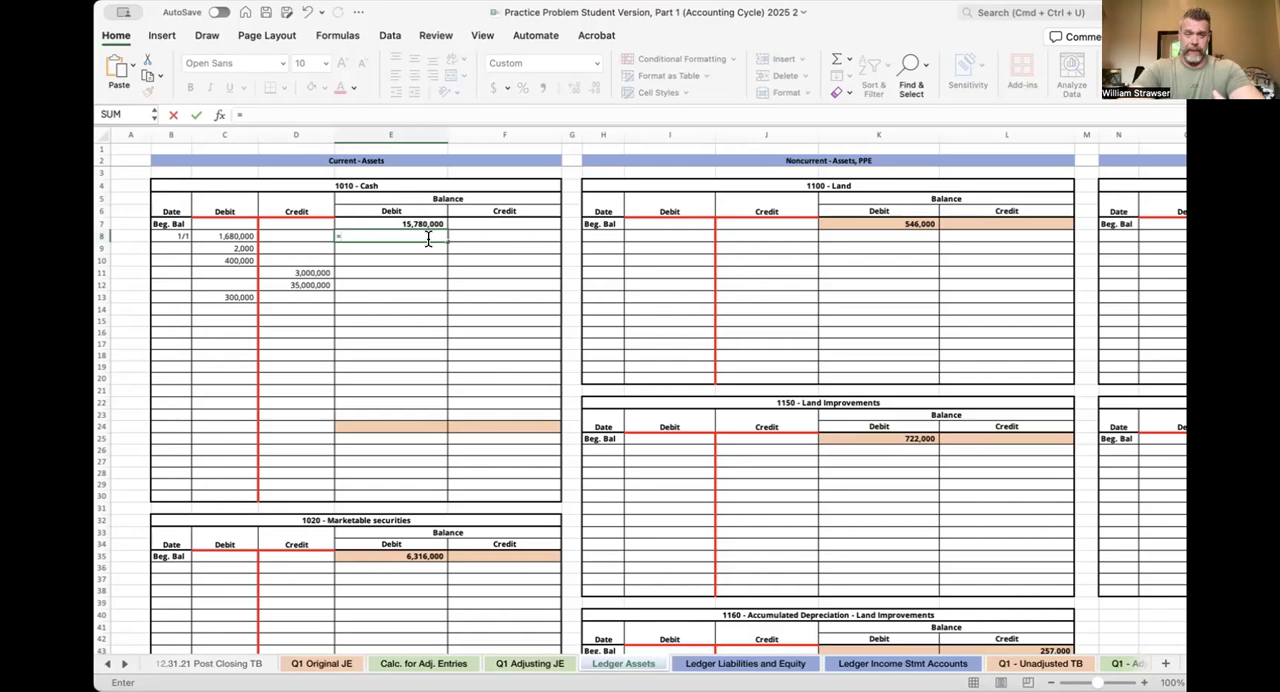
pyautogui.press('Left')
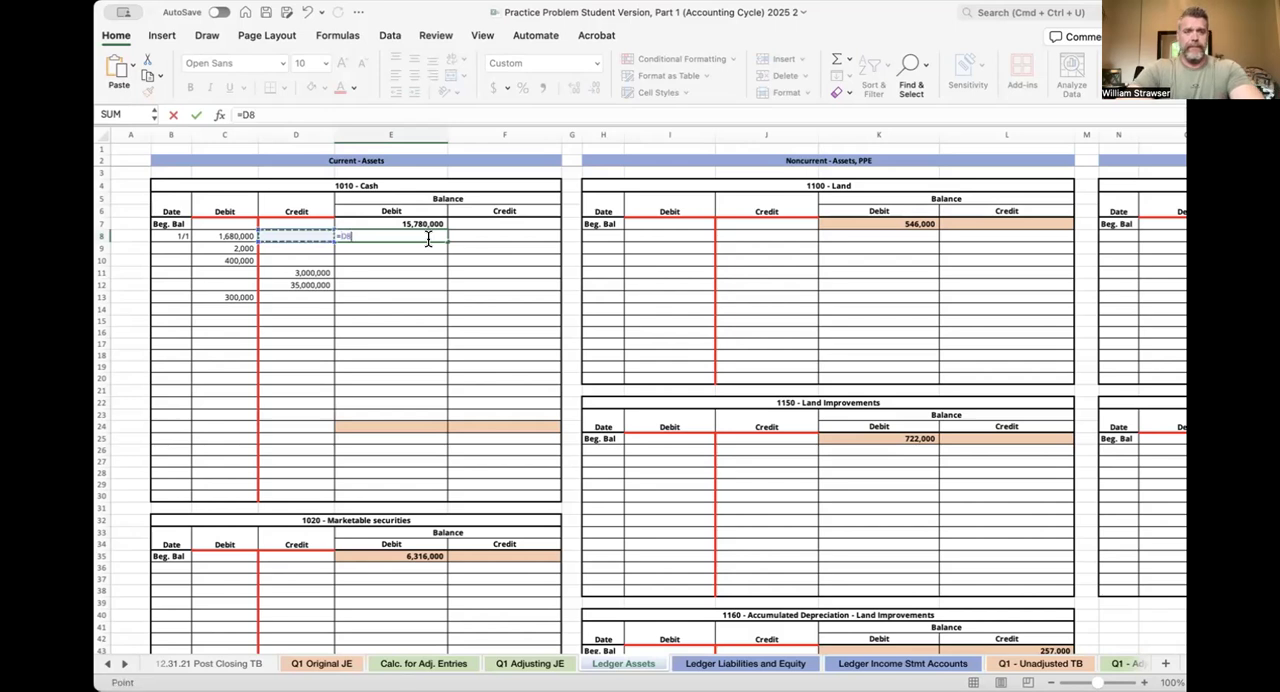
pyautogui.press('Left')
pyautogui.press('Up')
pyautogui.press('Right')
pyautogui.press('Right')
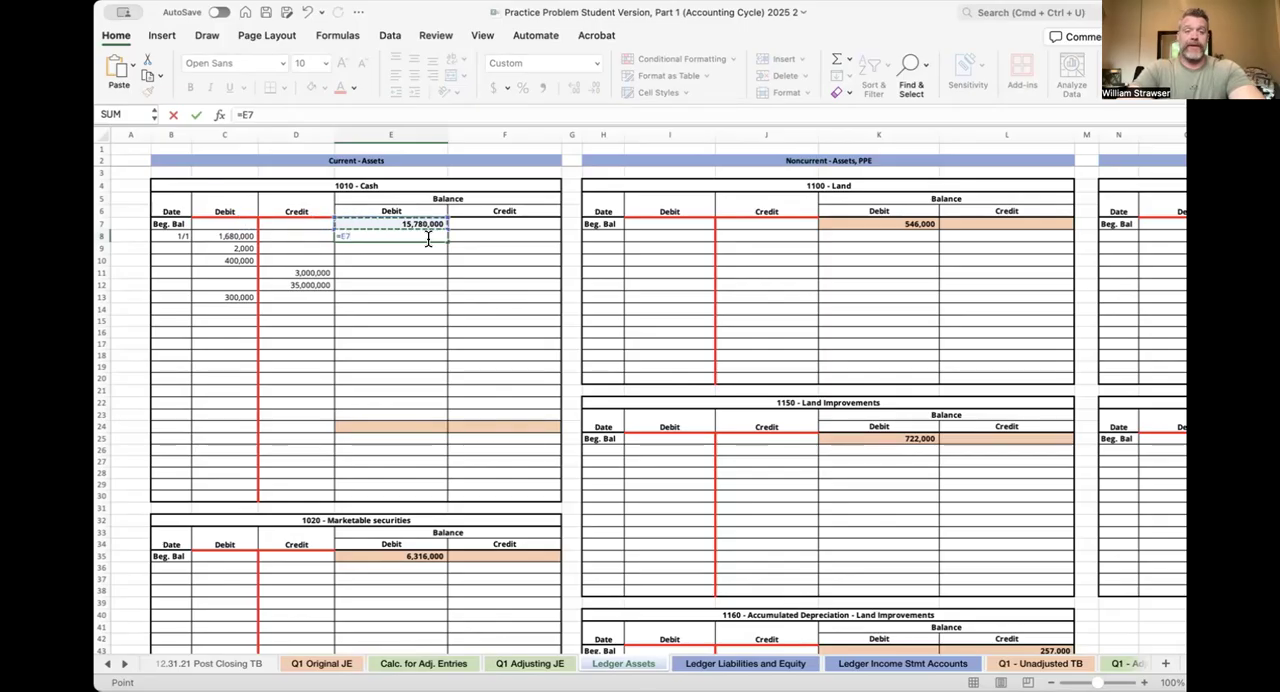
pyautogui.write('+')
pyautogui.click(244, 236)
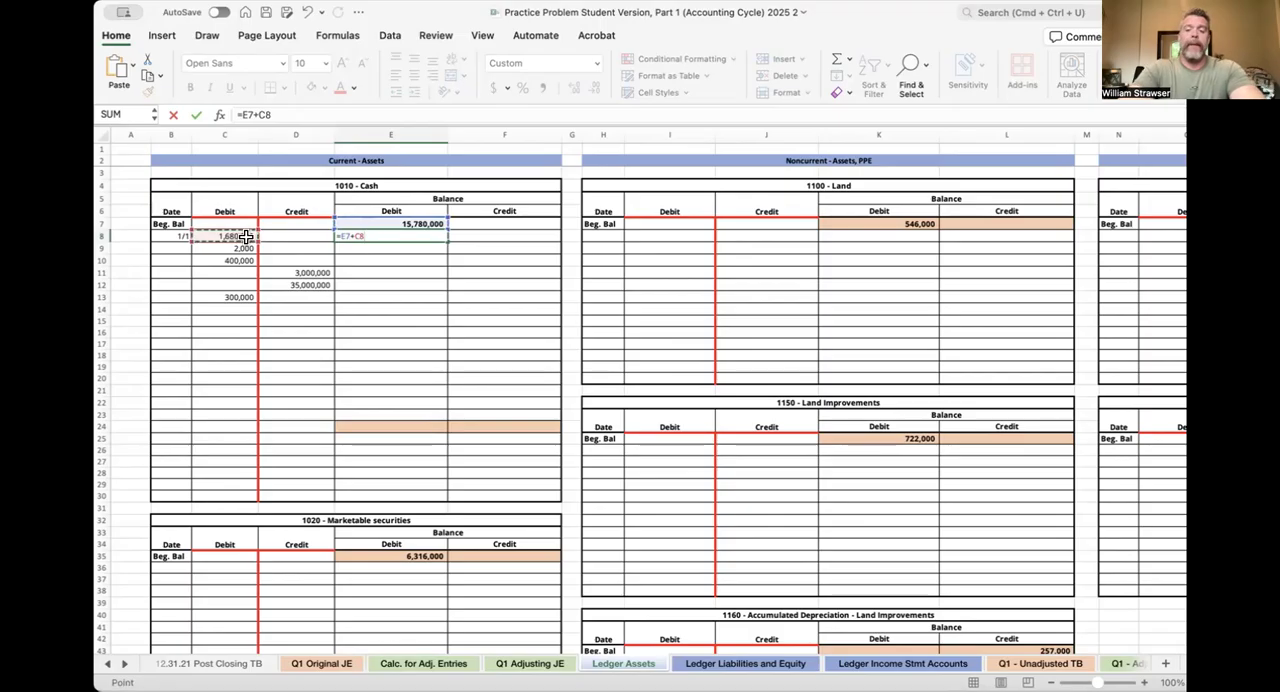
pyautogui.write('-')
pyautogui.press('Left')
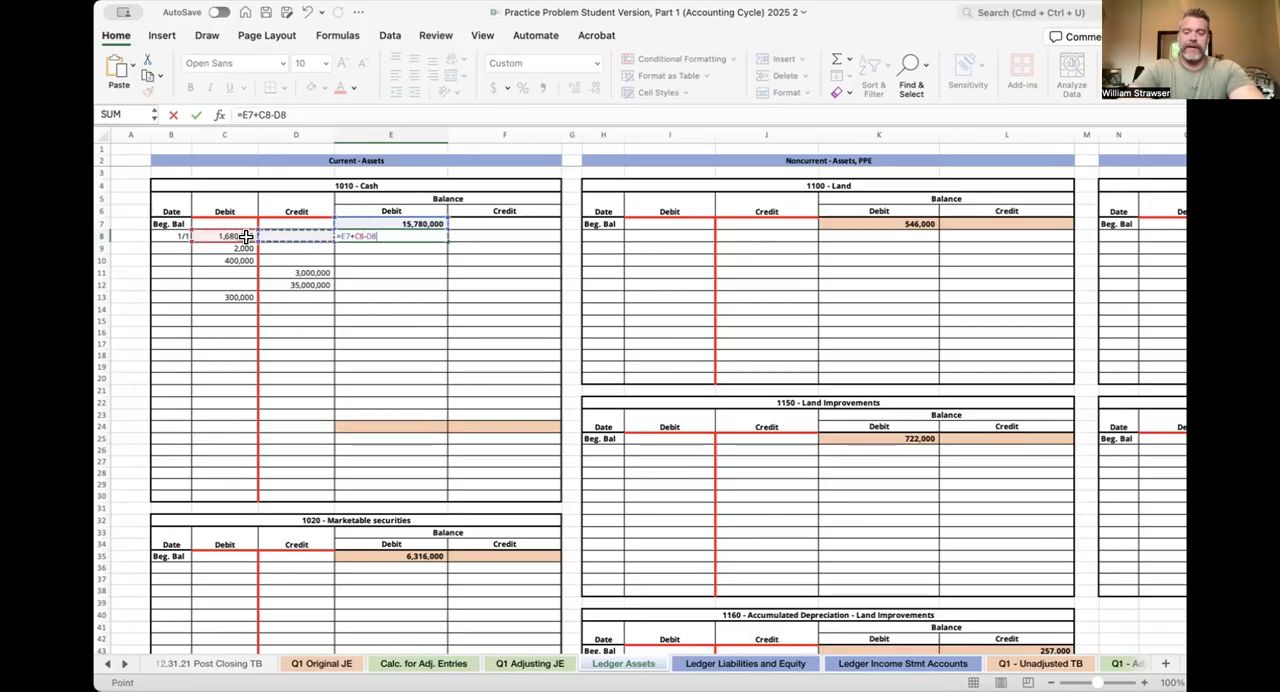
pyautogui.press('Return')
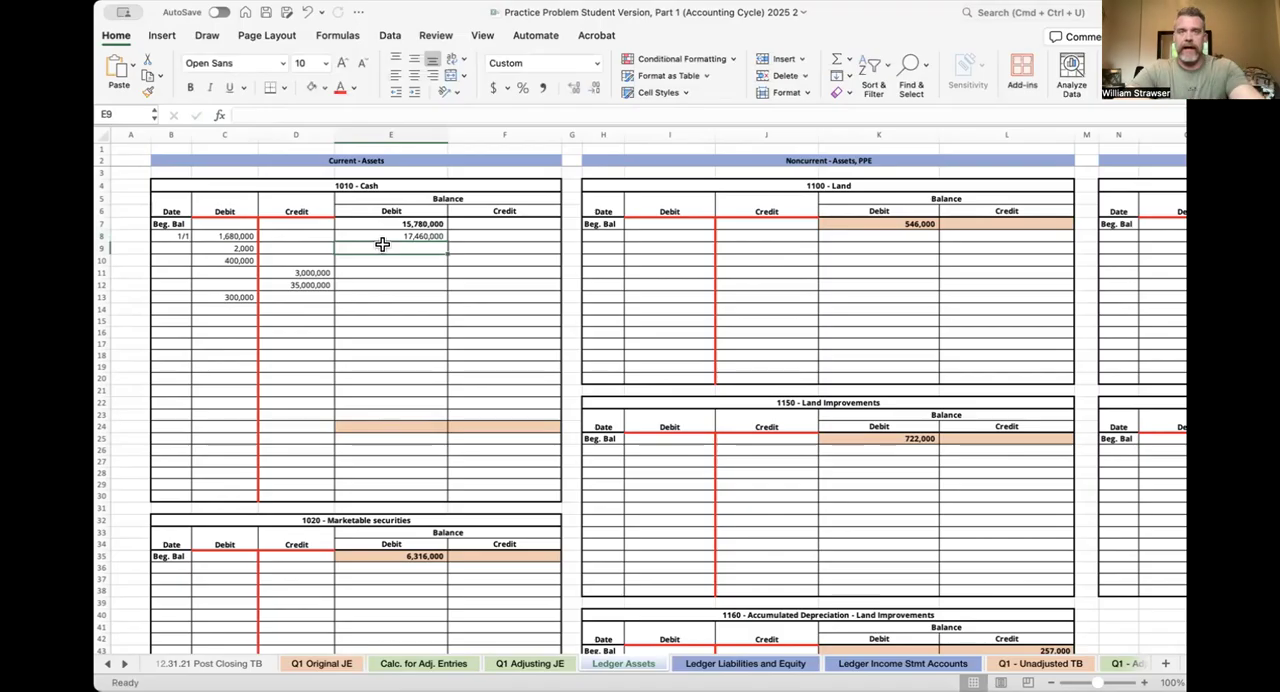
# Fill the Cash balance formula from E8 down through E24
pyautogui.click(442, 238)
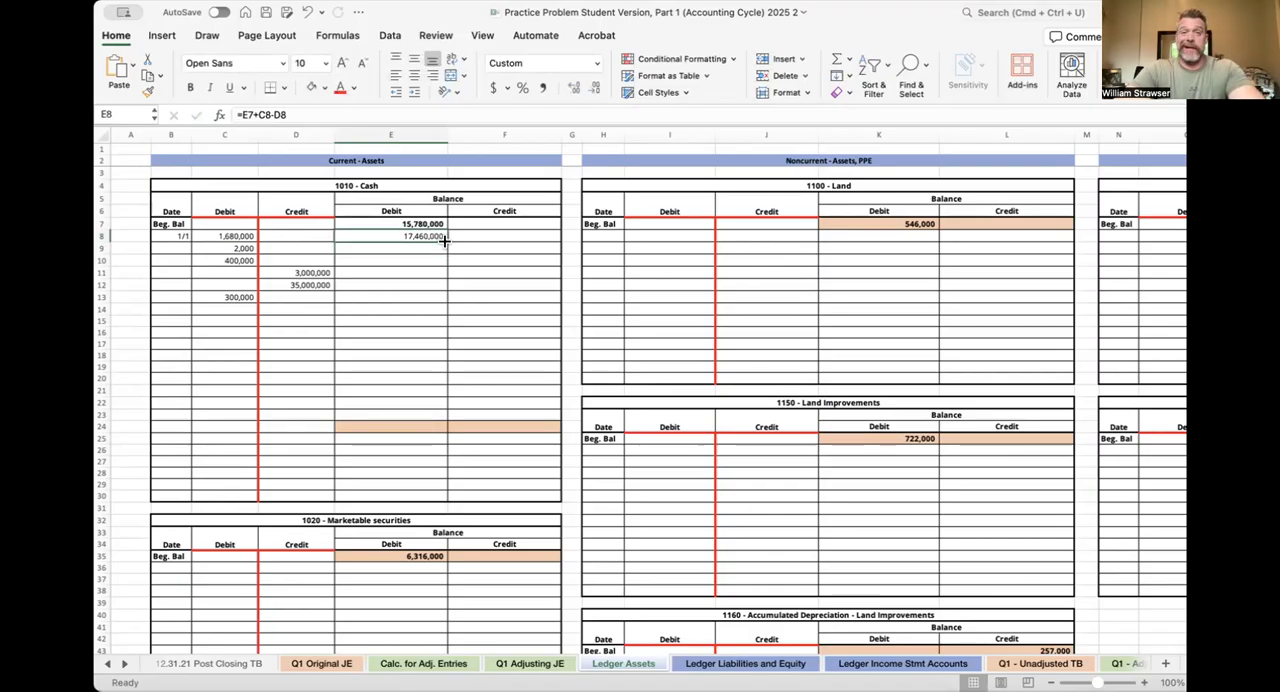
pyautogui.moveTo(445, 241); pyautogui.dragTo(446, 432)
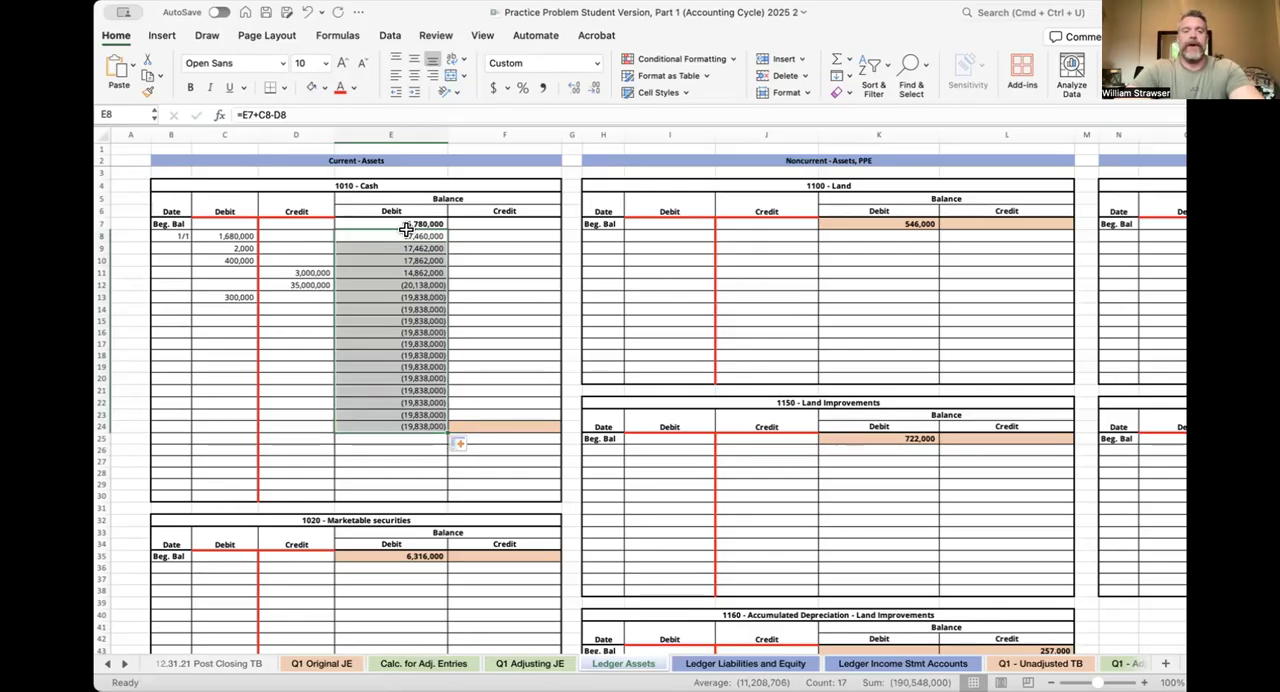
pyautogui.click(492, 259)
# Check the cell references of the filled Cash balance formulas in E9 and E10
pyautogui.click(414, 247)
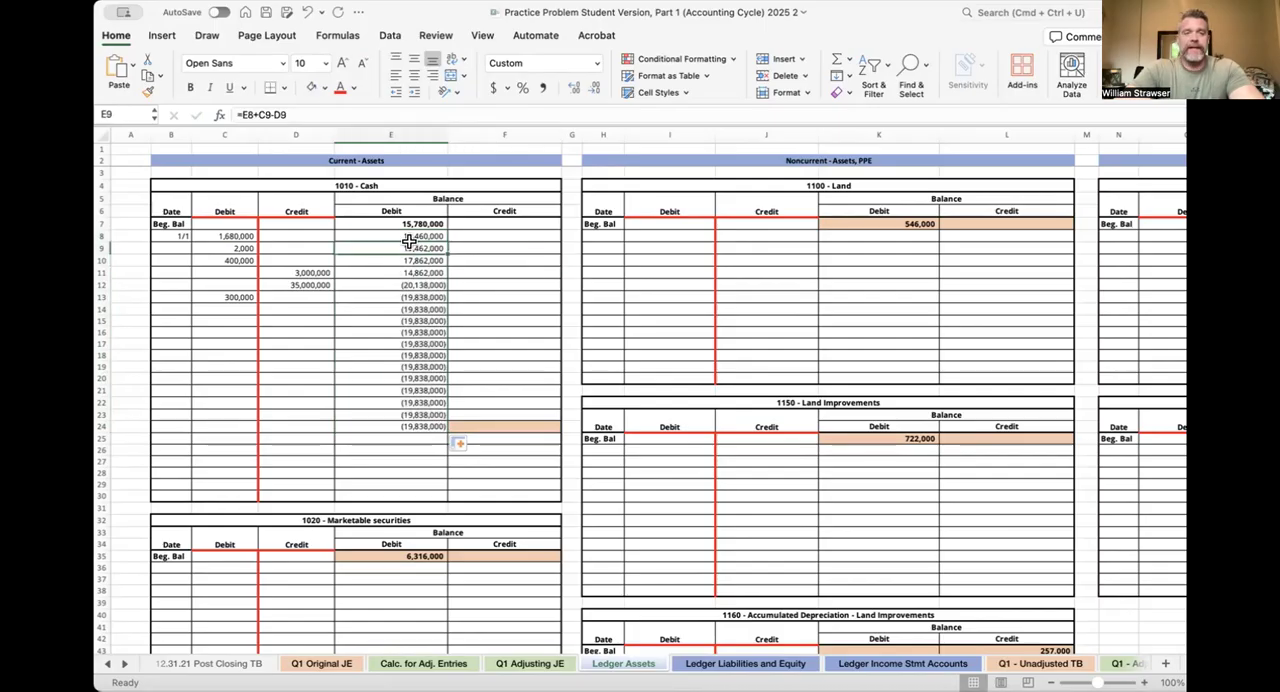
pyautogui.doubleClick(412, 247)
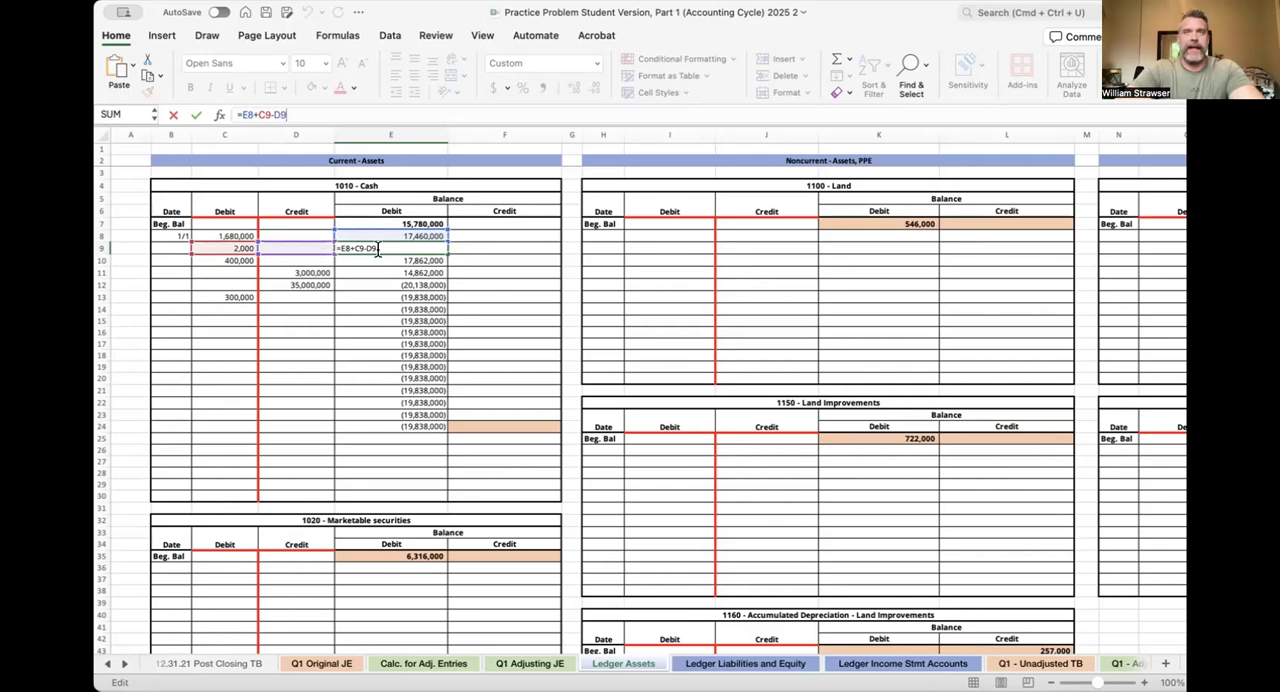
pyautogui.press('Return')
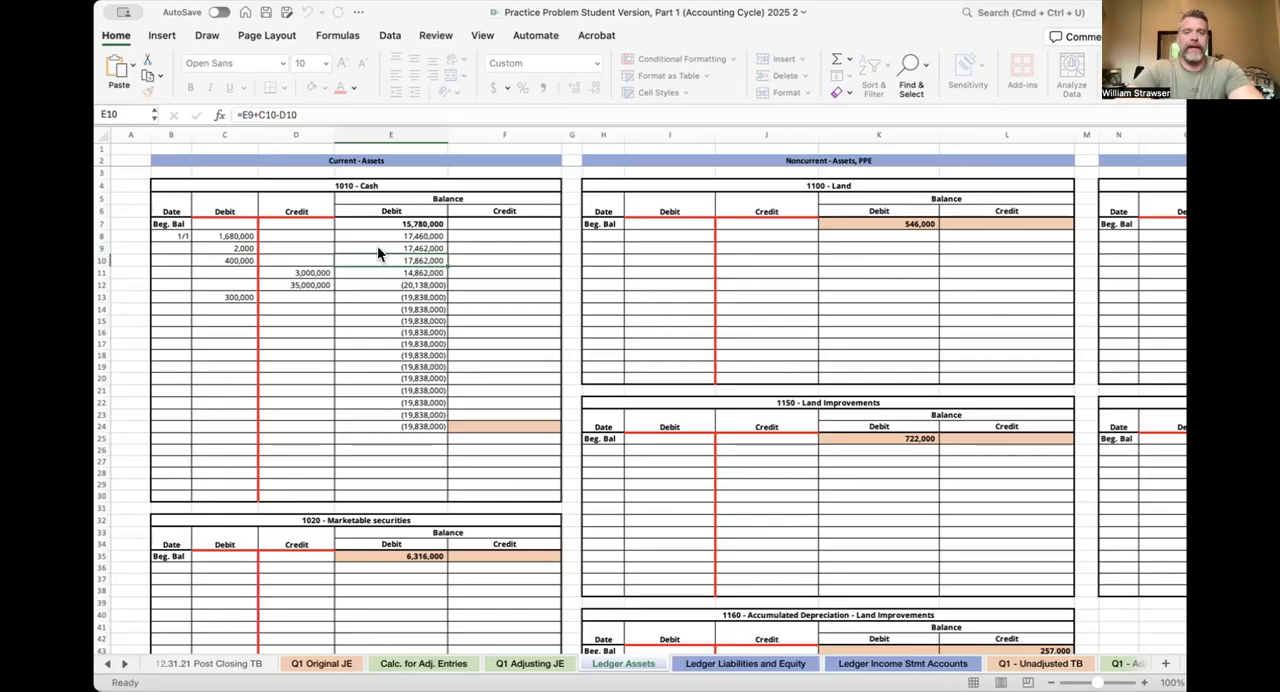
pyautogui.click(380, 113)
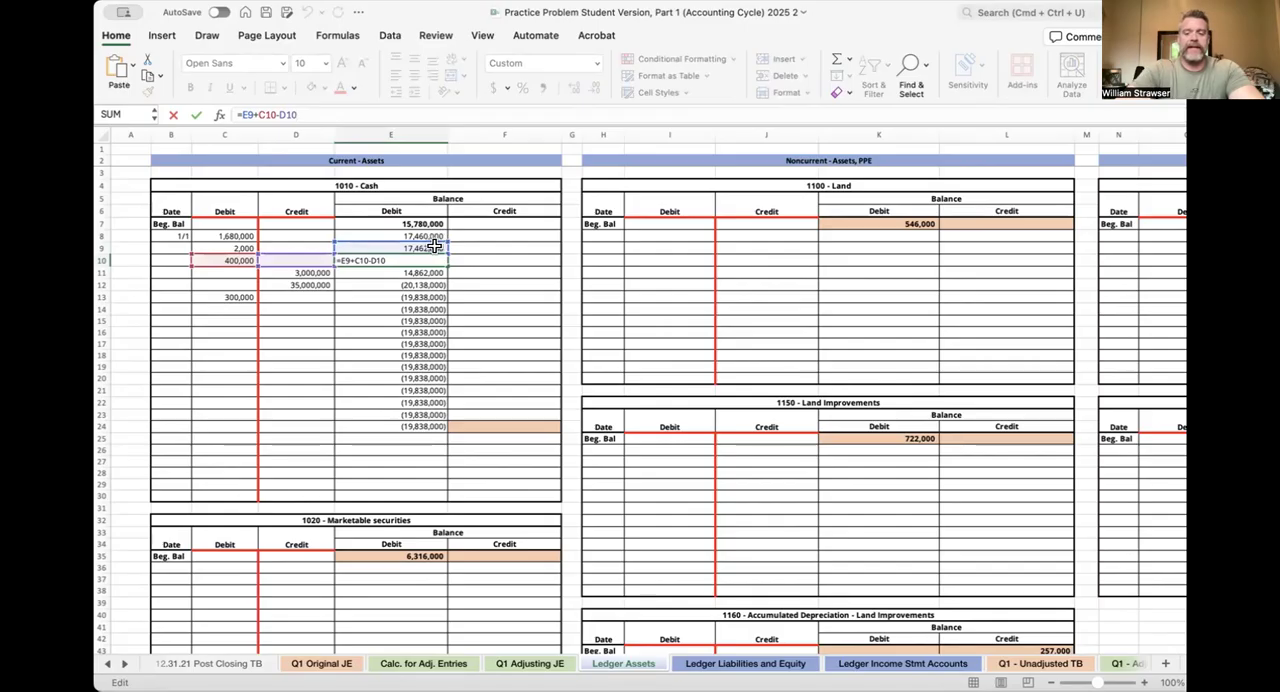
pyautogui.press('Return')
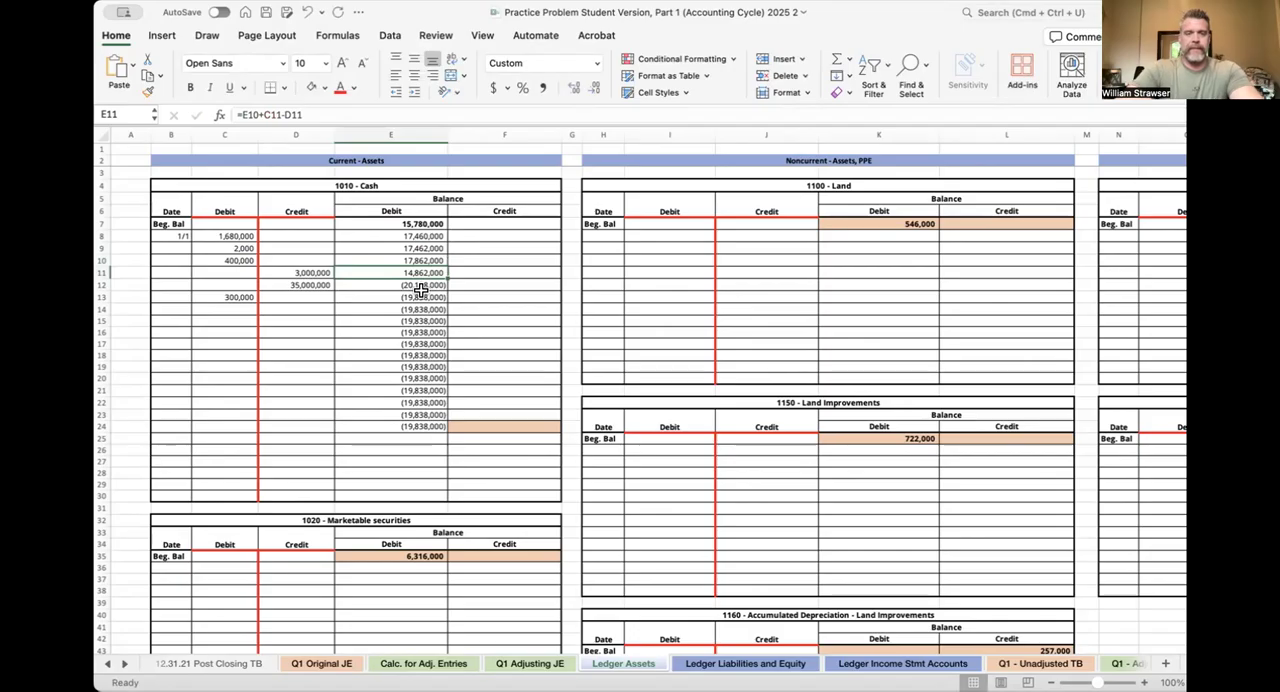
# Check the Cash balance formulas in E11 and E12 against the credit in D12, and set that credit to 5,300,000
pyautogui.click(424, 286)
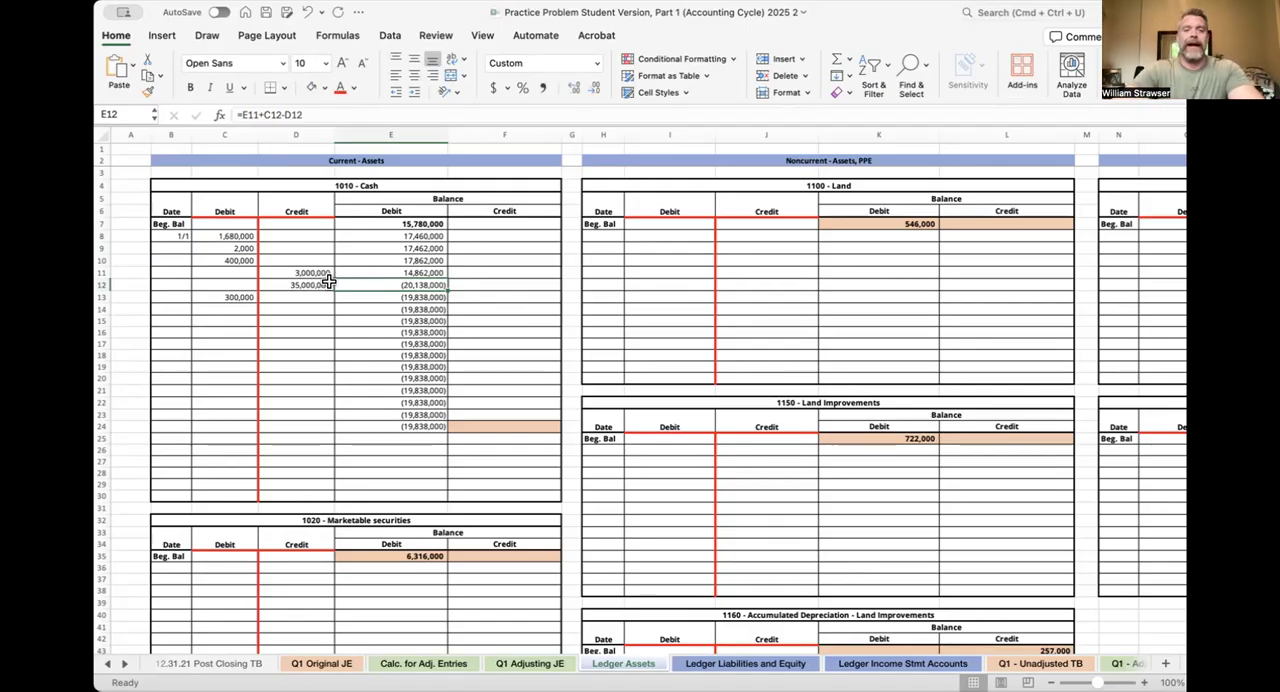
pyautogui.click(369, 271)
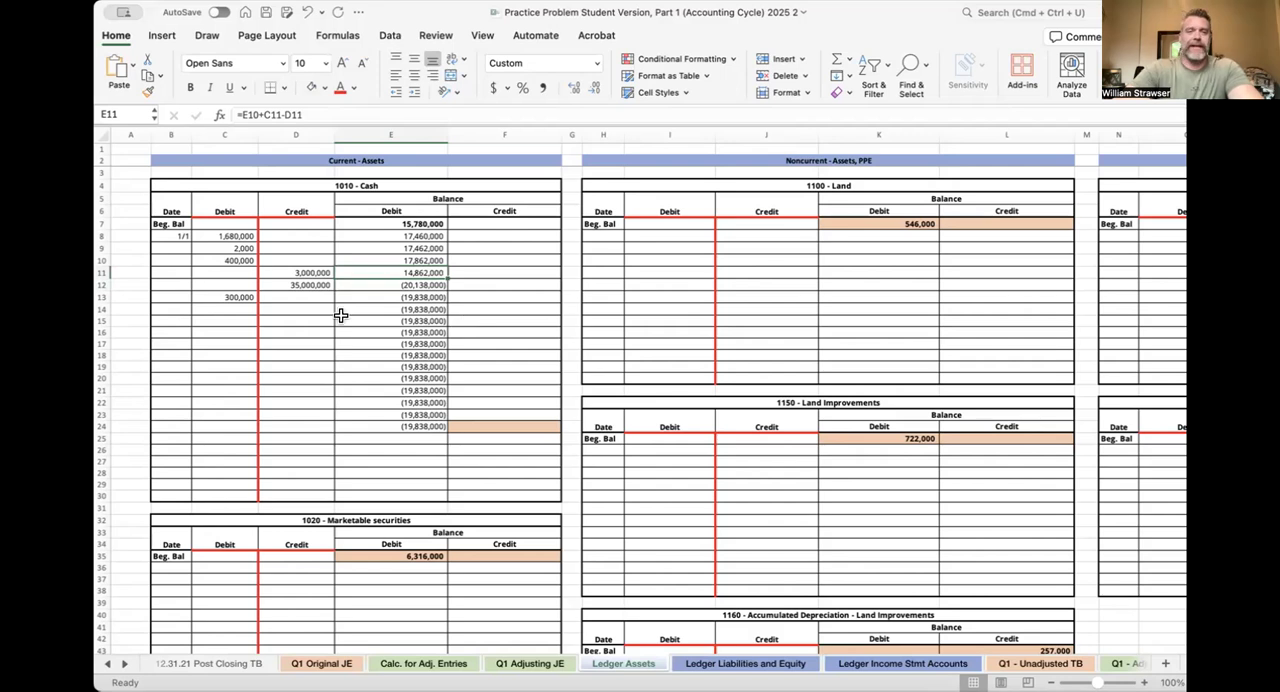
pyautogui.click(291, 284)
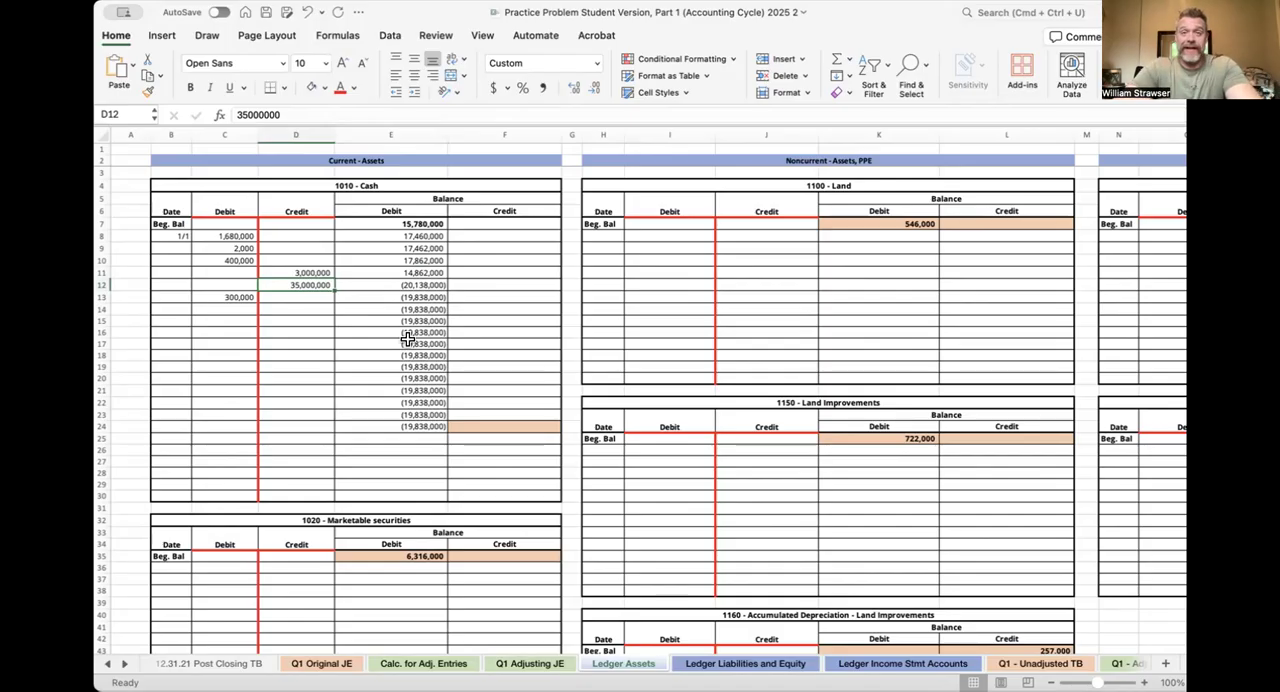
pyautogui.click(389, 284)
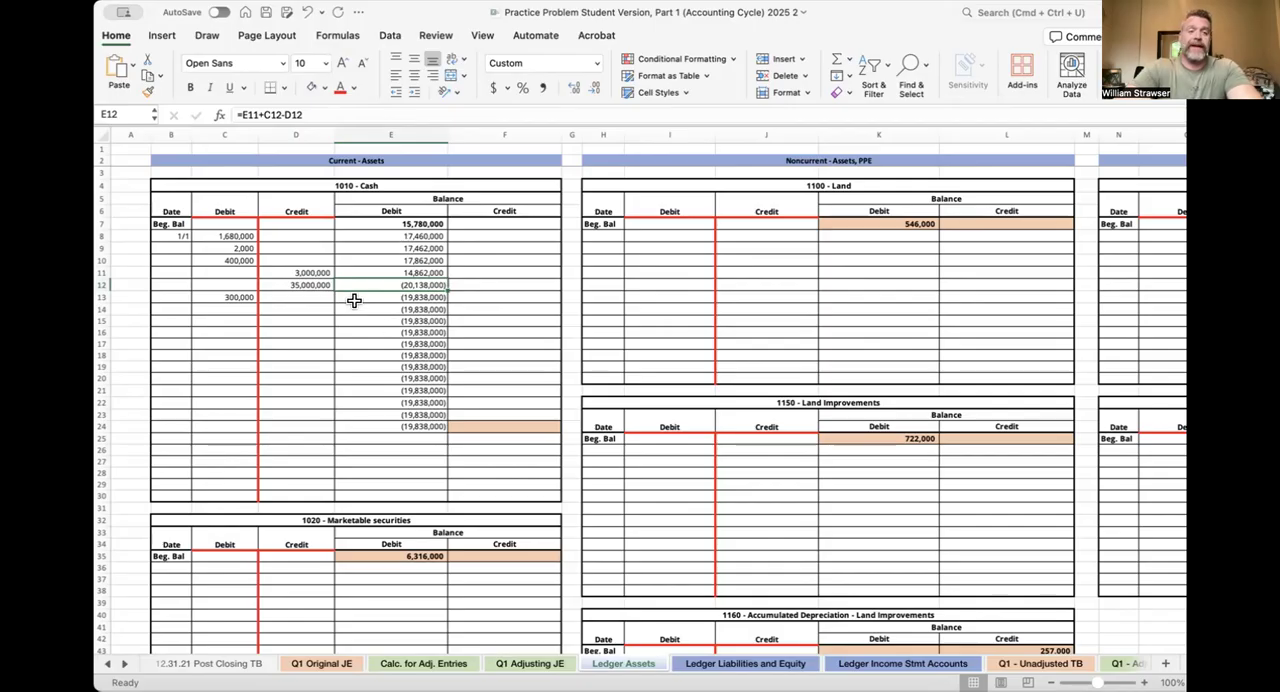
pyautogui.click(312, 284)
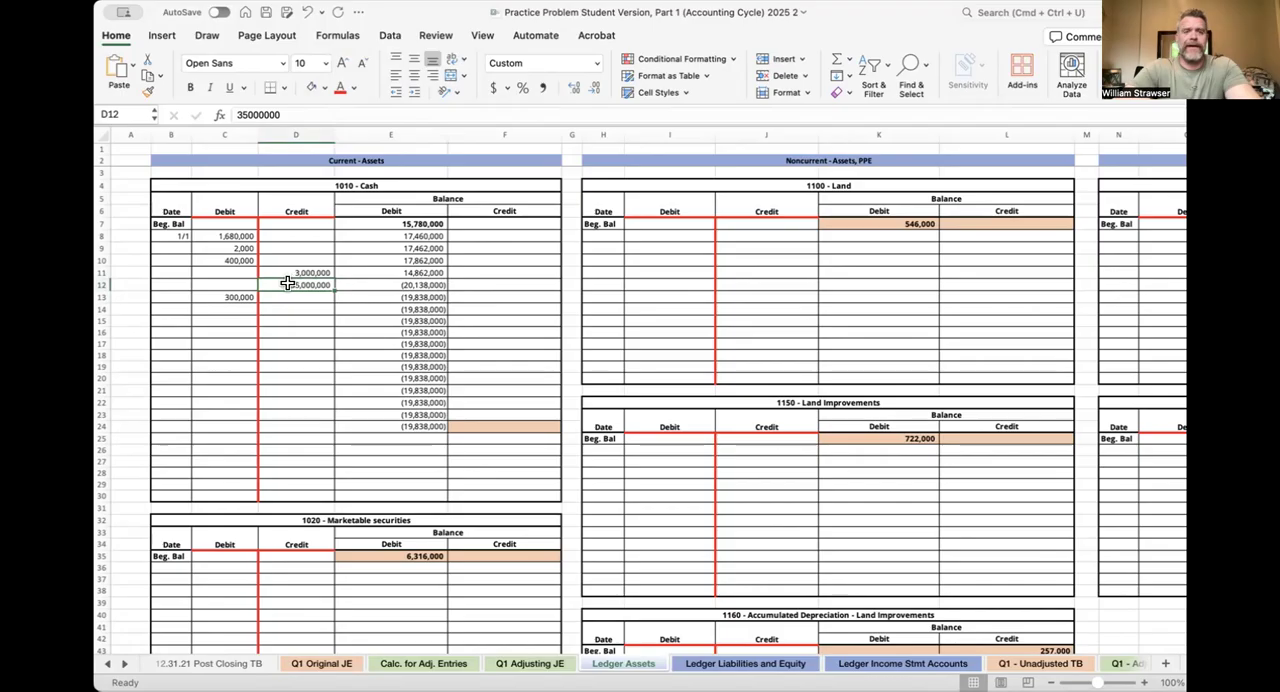
pyautogui.doubleClick(292, 284)
pyautogui.press('Right')
pyautogui.press('Right')
pyautogui.press('BackSpace')
pyautogui.press('Left')
pyautogui.press('BackSpace')
pyautogui.press('Right')
pyautogui.write('3')
pyautogui.press('Return')
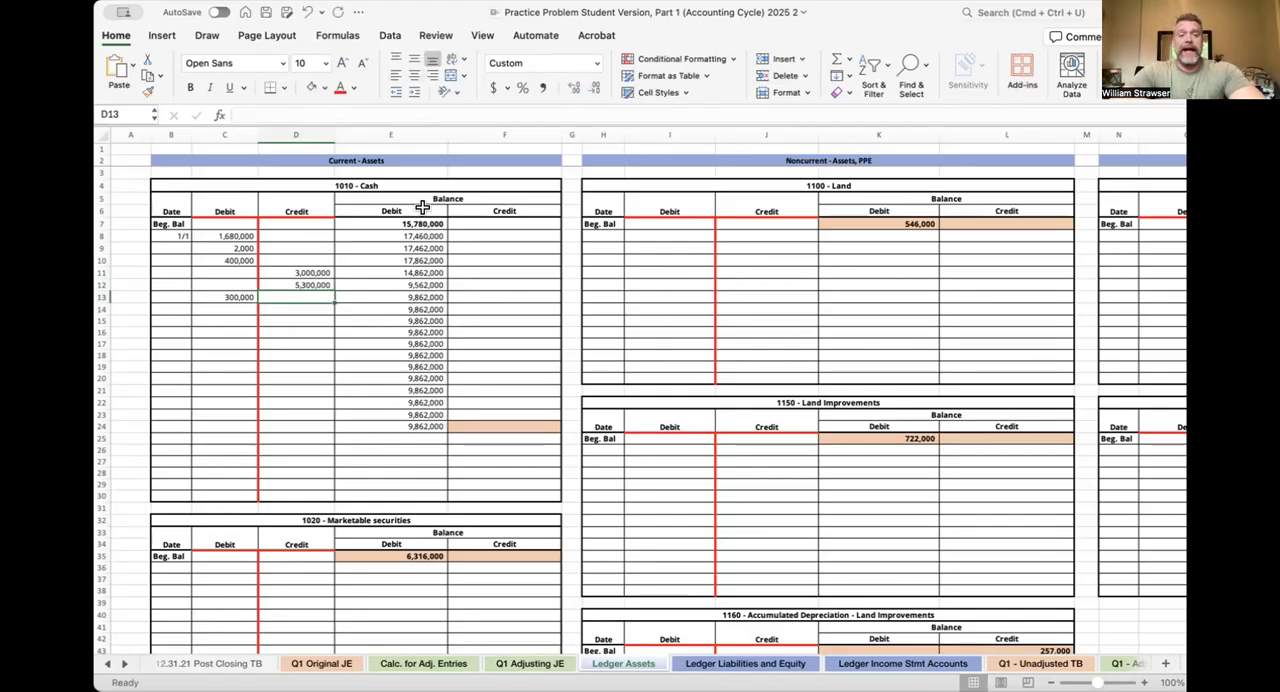
# Shade the 1010 - Cash ledger's ending balance cells E24:F24 with the light orange fill colour
pyautogui.moveTo(417, 424); pyautogui.dragTo(452, 426)
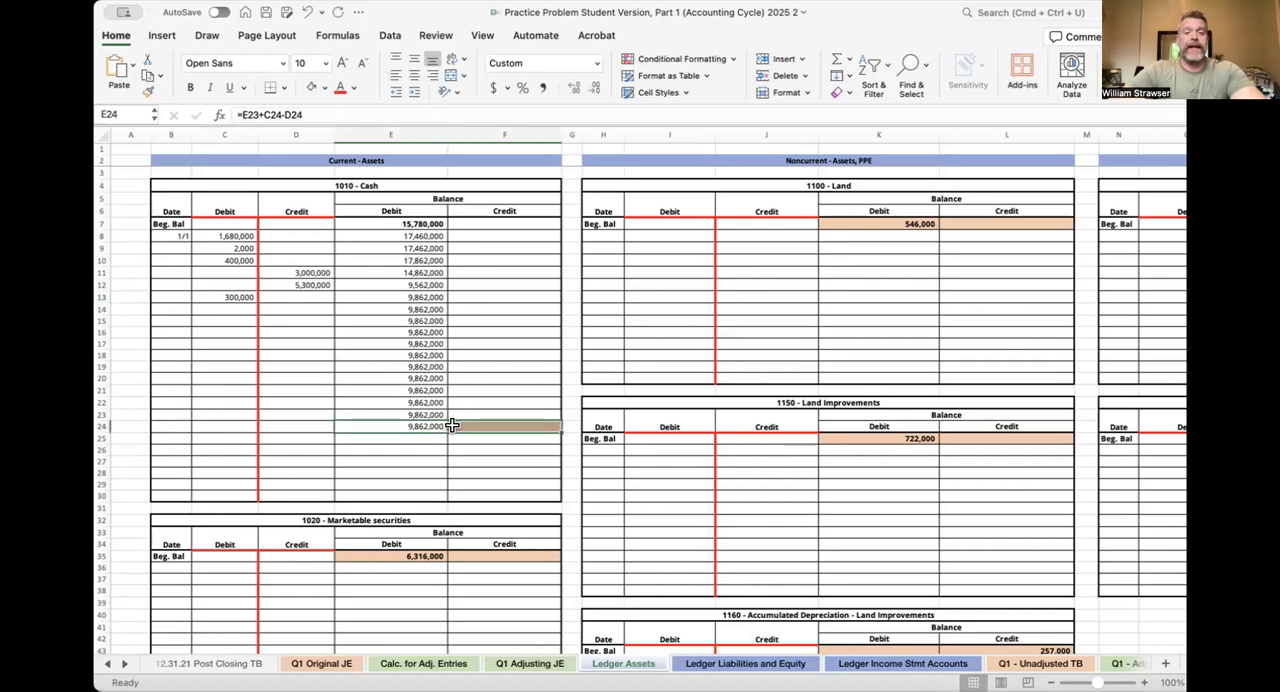
pyautogui.click(321, 84)
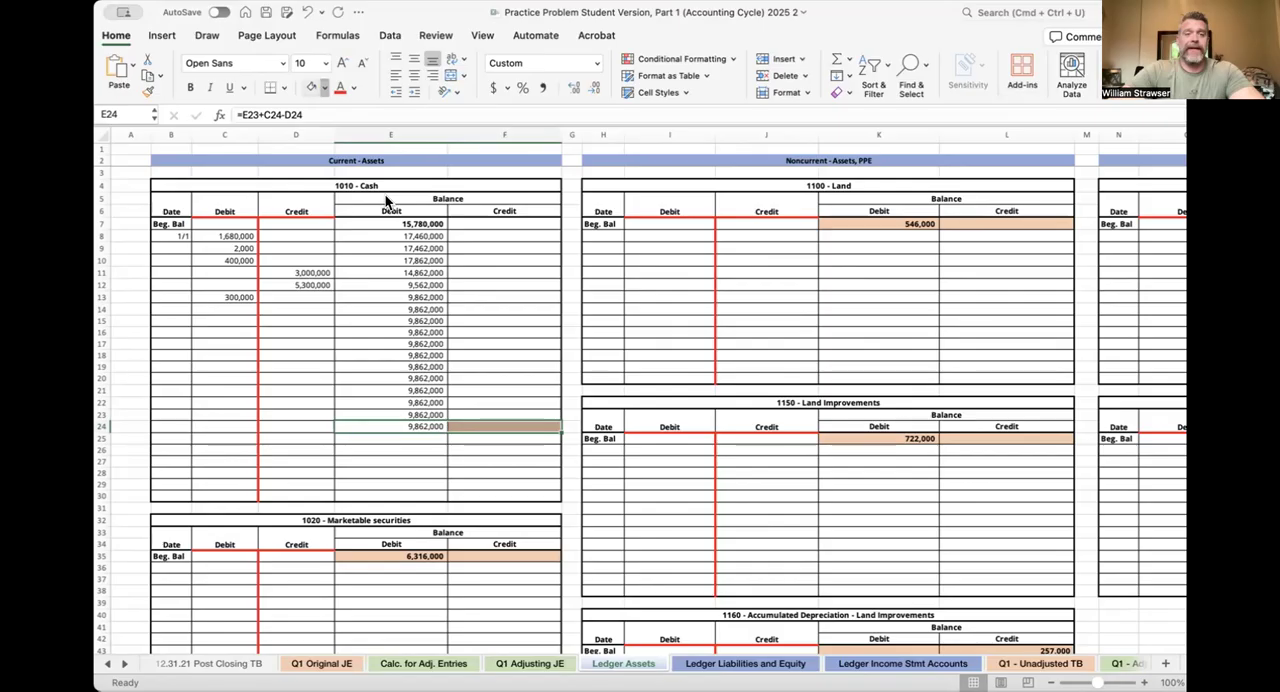
pyautogui.click(487, 441)
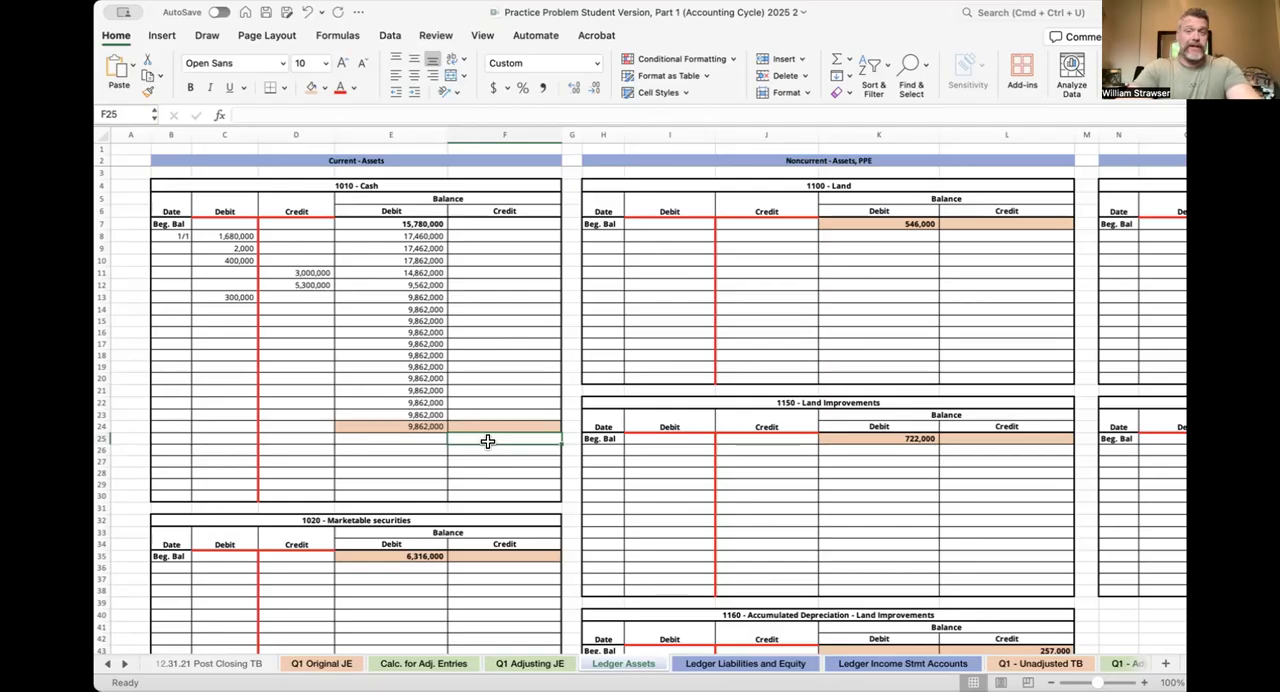
pyautogui.click(483, 293)
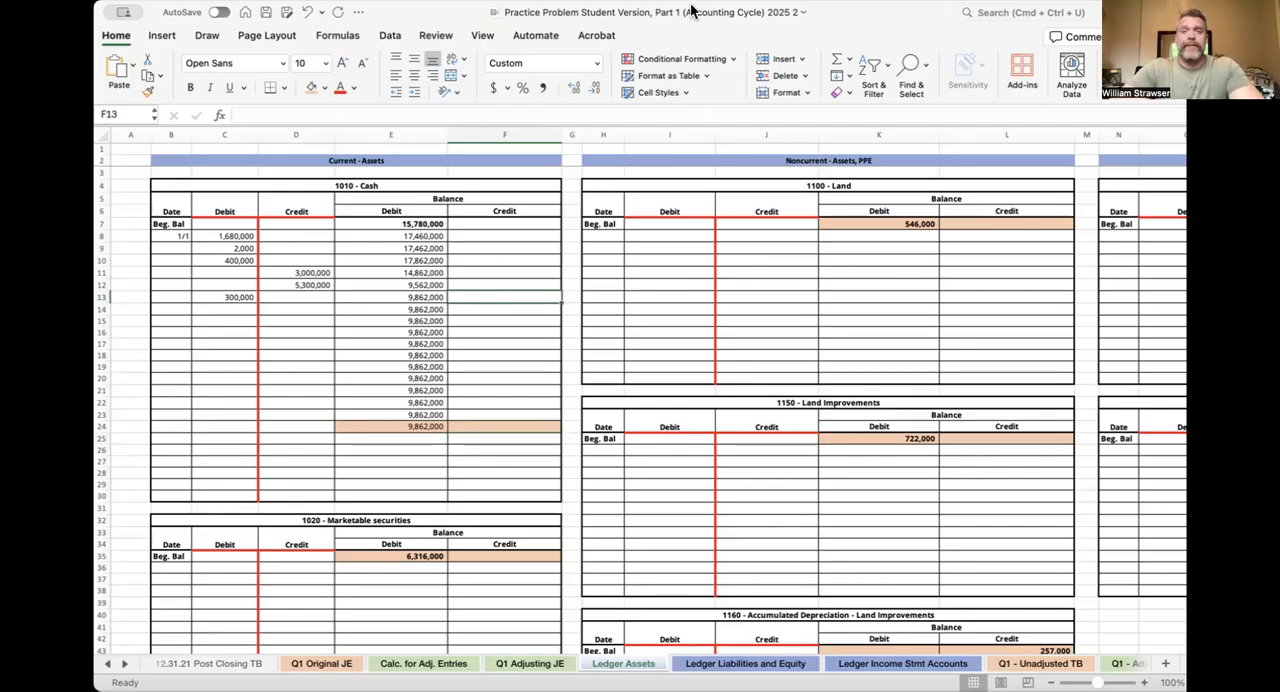